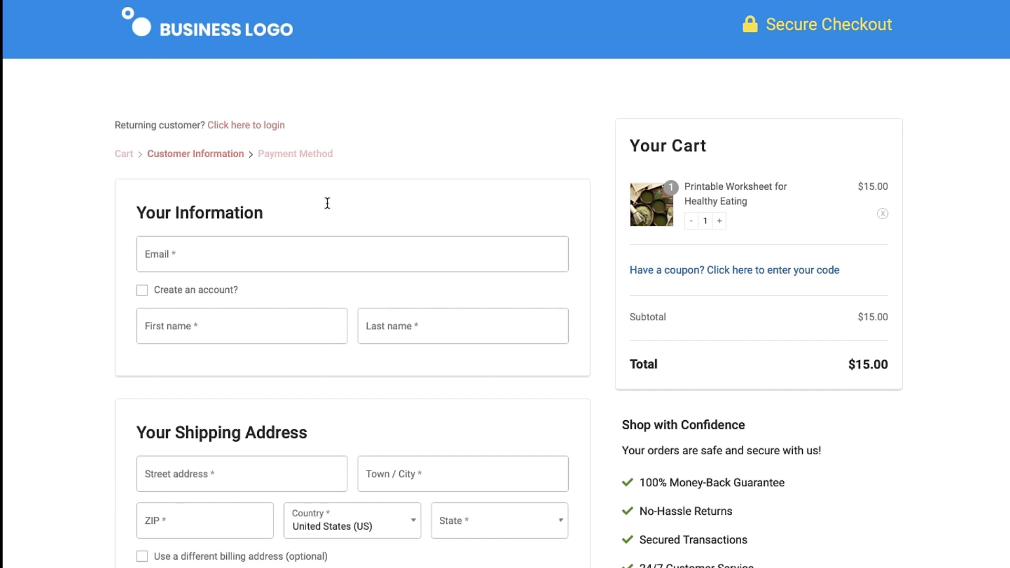
# Enter the shopper's e-mail address at checkout, correcting the misspelled domain.
pyautogui.scroll(-1, 327, 203)
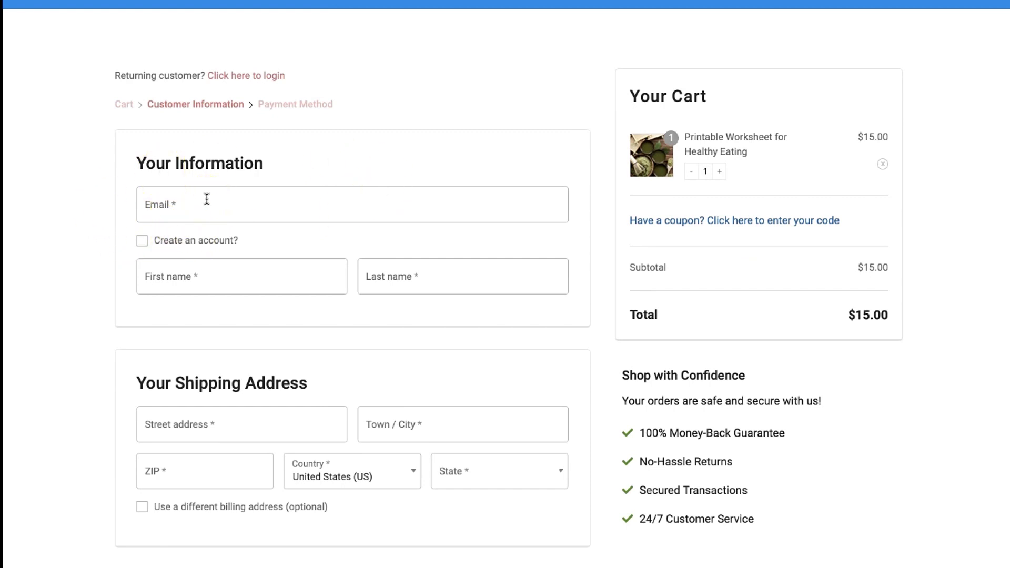
pyautogui.click(207, 199)
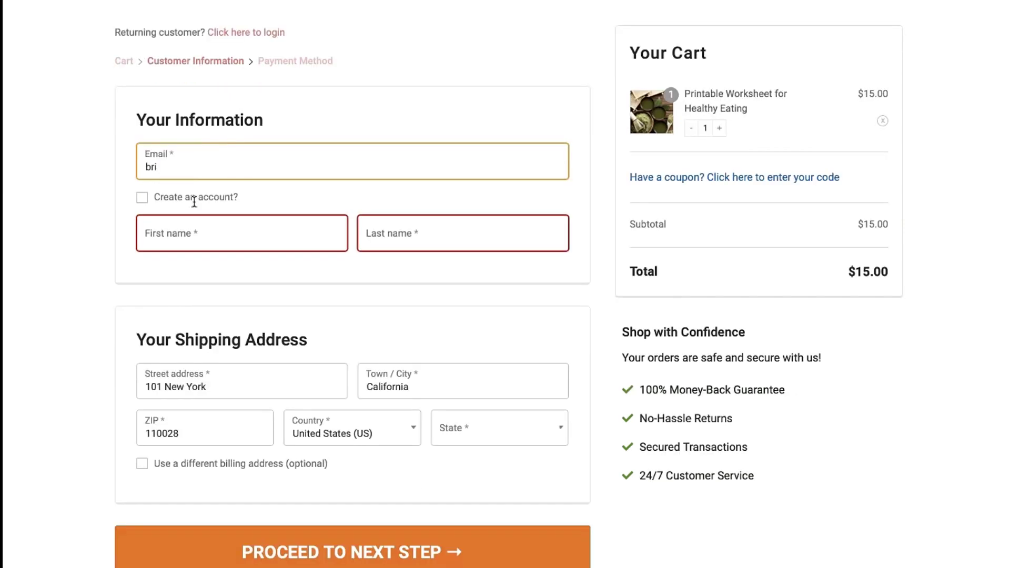
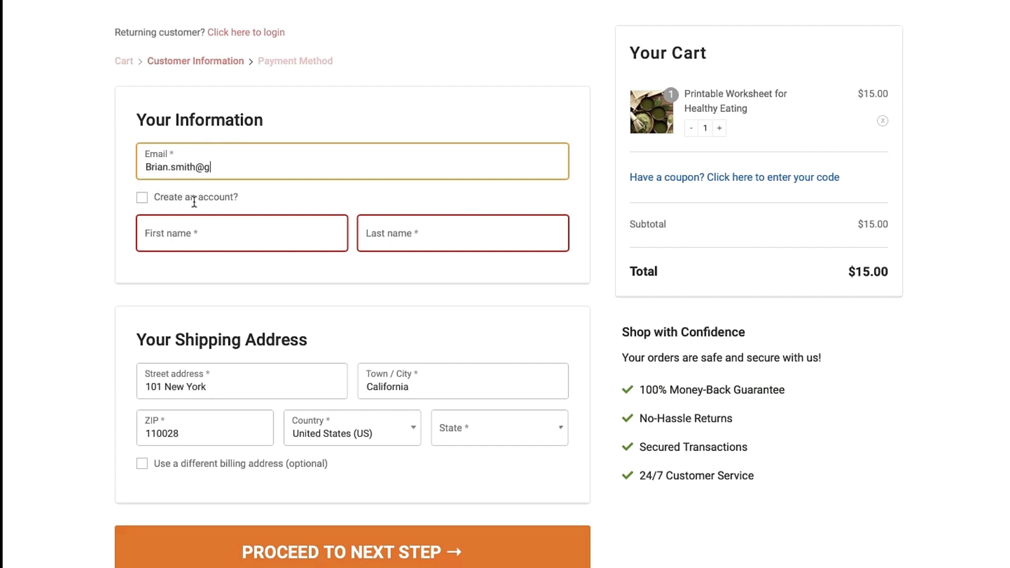
# Fill in the shopper's first and last name in the checkout form.
pyautogui.press('Tab')
pyautogui.press('Tab')
pyautogui.click(88, 246)
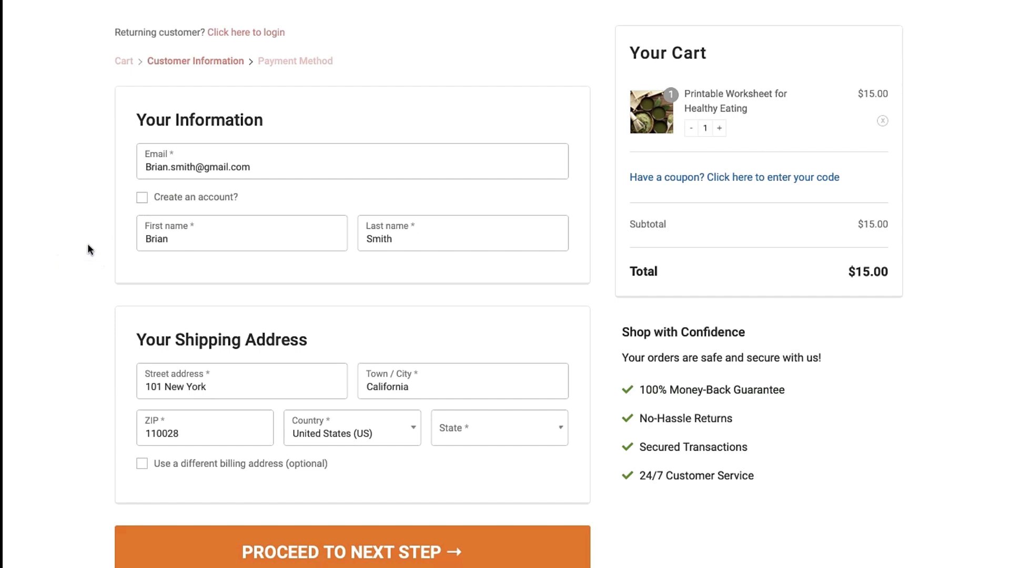
pyautogui.click(155, 319)
# Open the WooFunnels Carts list and view details of the $47.00 21 days weight loss course cart.
pyautogui.scroll(-1, 153, 318)
pyautogui.scroll(2, 437, 114)
pyautogui.click(437, 113)
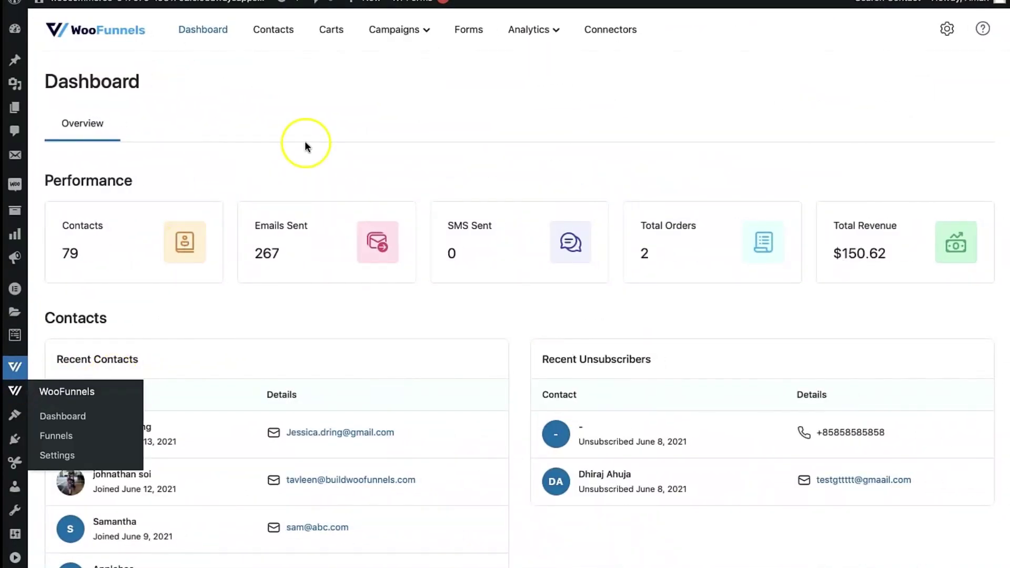
pyautogui.click(335, 32)
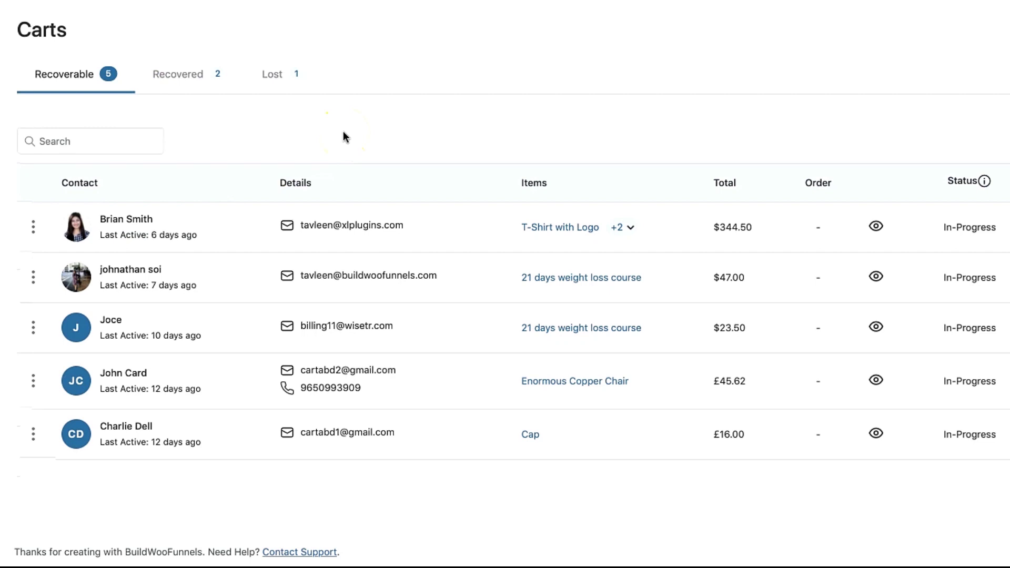
pyautogui.click(876, 279)
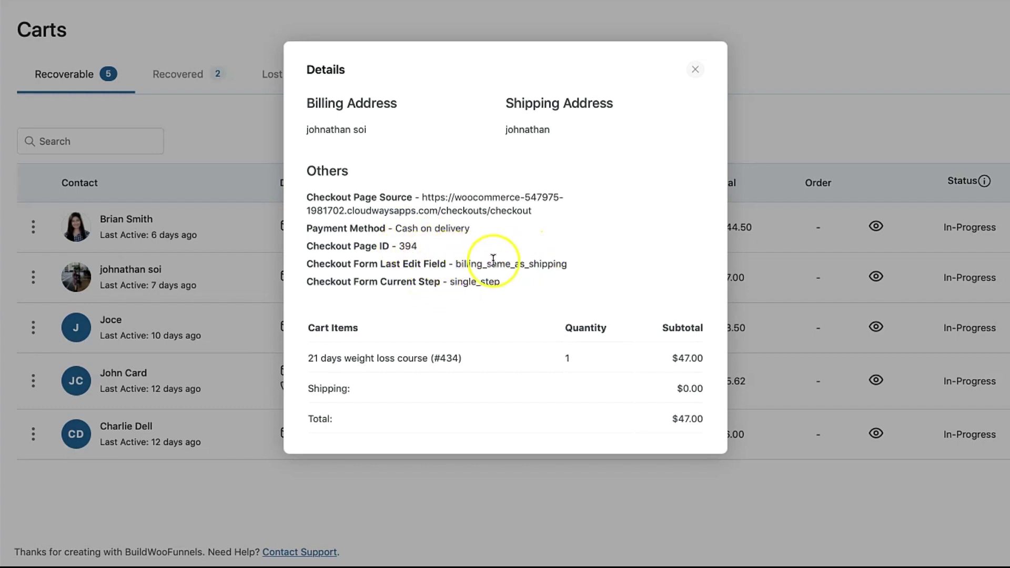
# Review the two recovered carts and one lost cart, then open the General settings.
pyautogui.click(582, 268)
pyautogui.moveTo(581, 269); pyautogui.dragTo(458, 270)
pyautogui.click(454, 277)
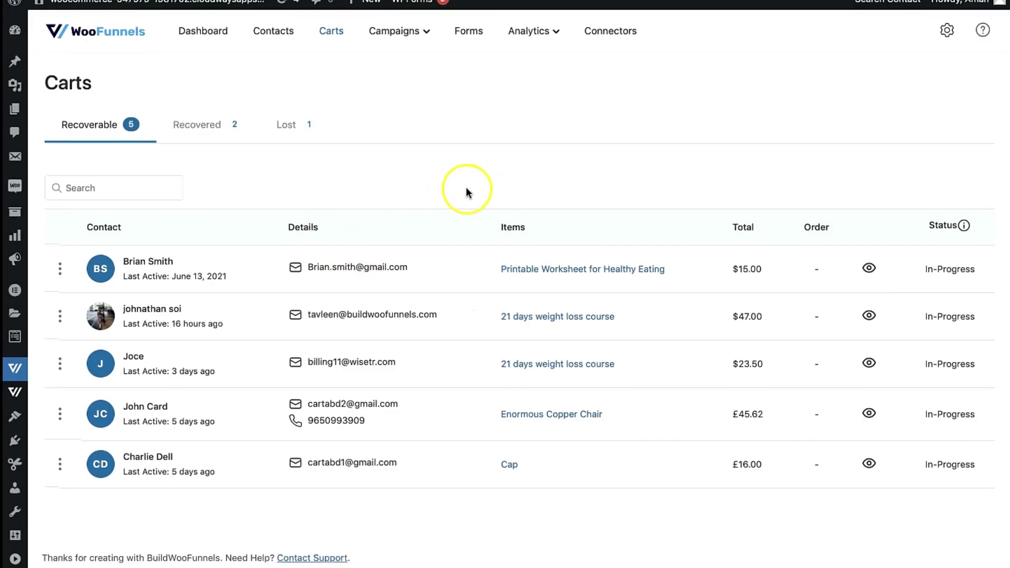
pyautogui.click(202, 129)
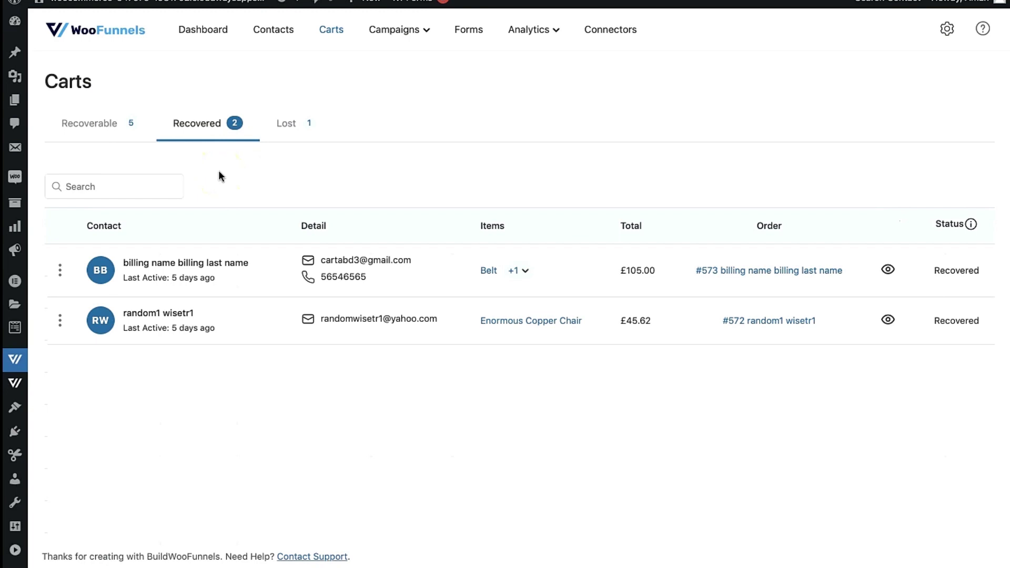
pyautogui.click(289, 126)
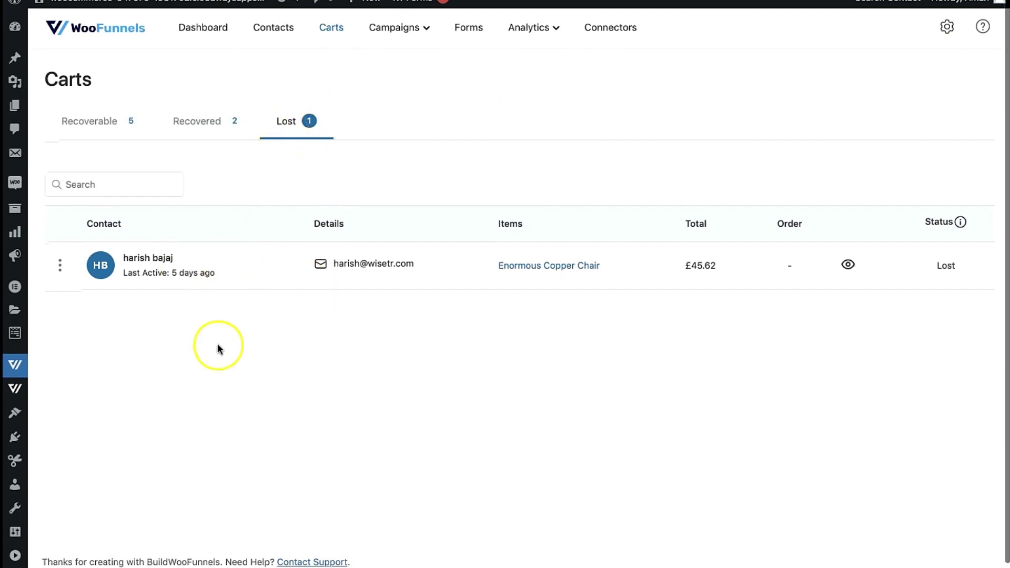
pyautogui.moveTo(15, 360)
pyautogui.click(59, 499)
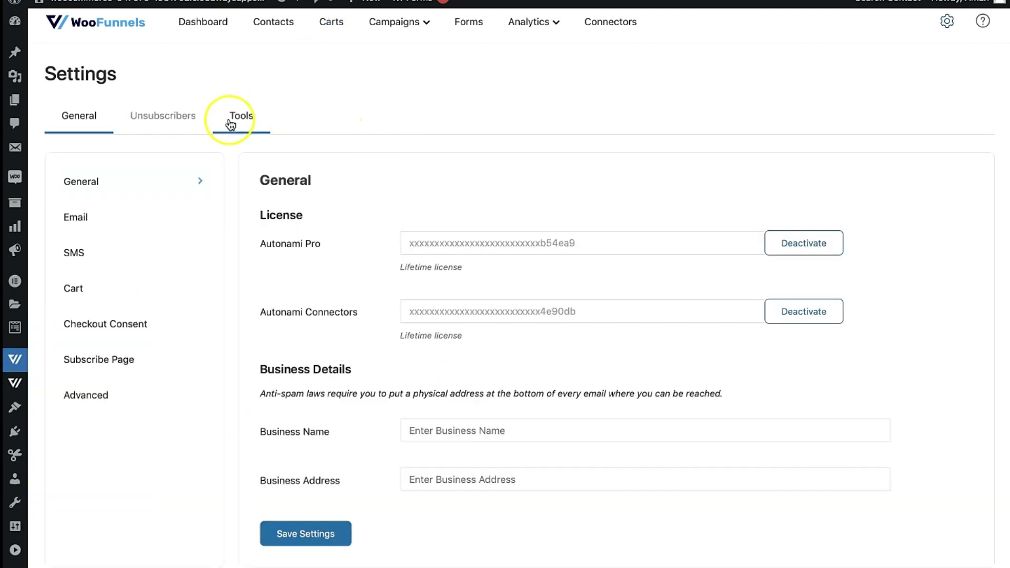
# Show Cart settings: tracking enabled, 1-minute wait, 15-day cool-off and lost-cart periods, plus GDPR options.
pyautogui.scroll(-2, 135, 139)
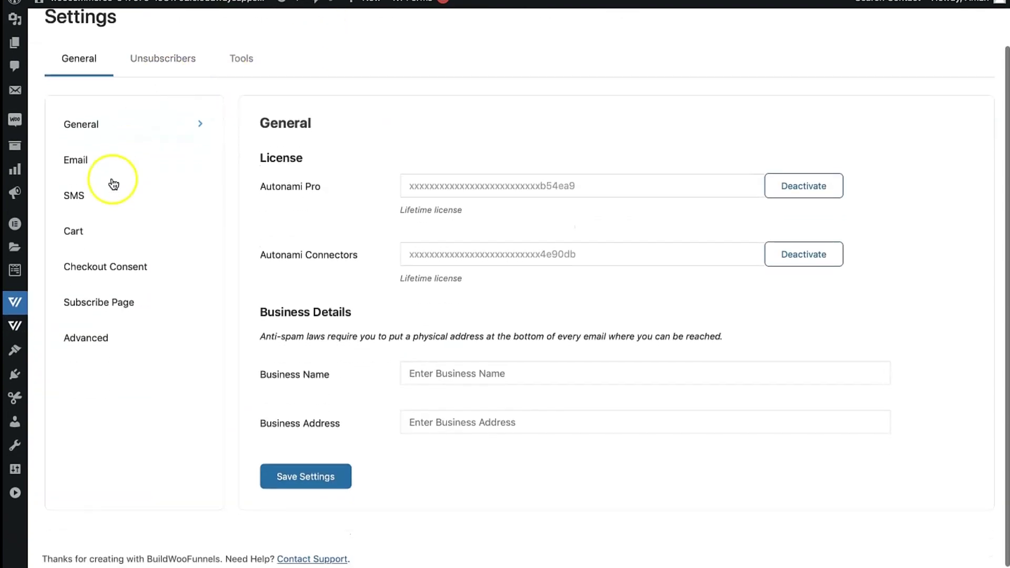
pyautogui.click(99, 228)
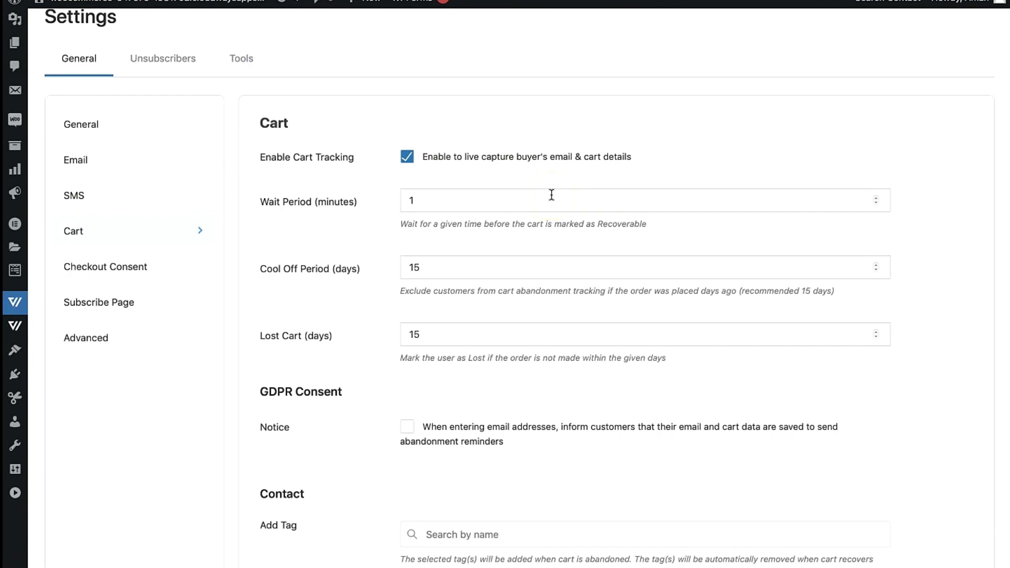
pyautogui.scroll(-1, 534, 250)
pyautogui.scroll(3, 521, 342)
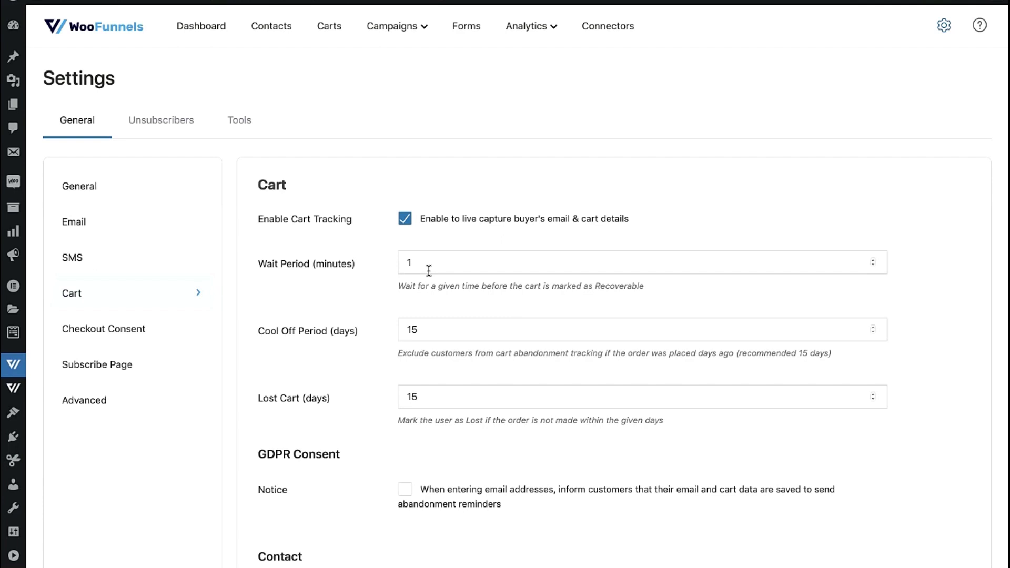
pyautogui.click(346, 412)
pyautogui.click(433, 390)
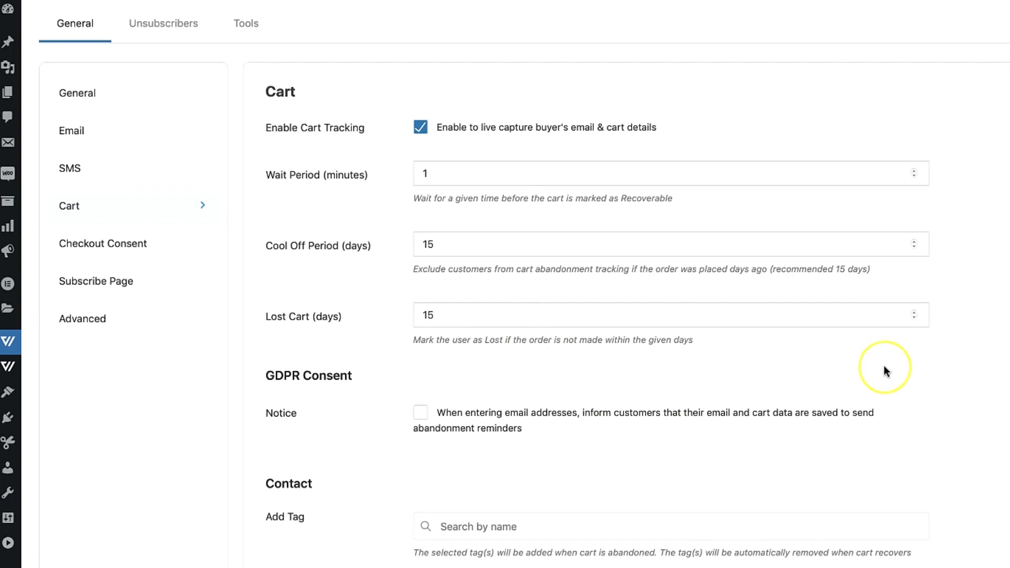
pyautogui.scroll(-1, 884, 365)
pyautogui.scroll(-2, 884, 365)
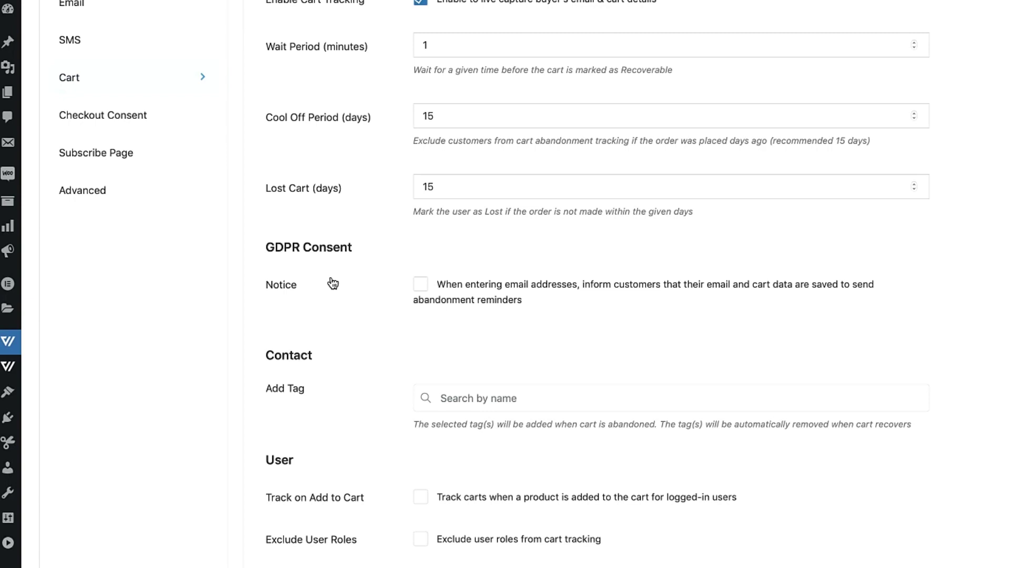
pyautogui.scroll(-1, 467, 343)
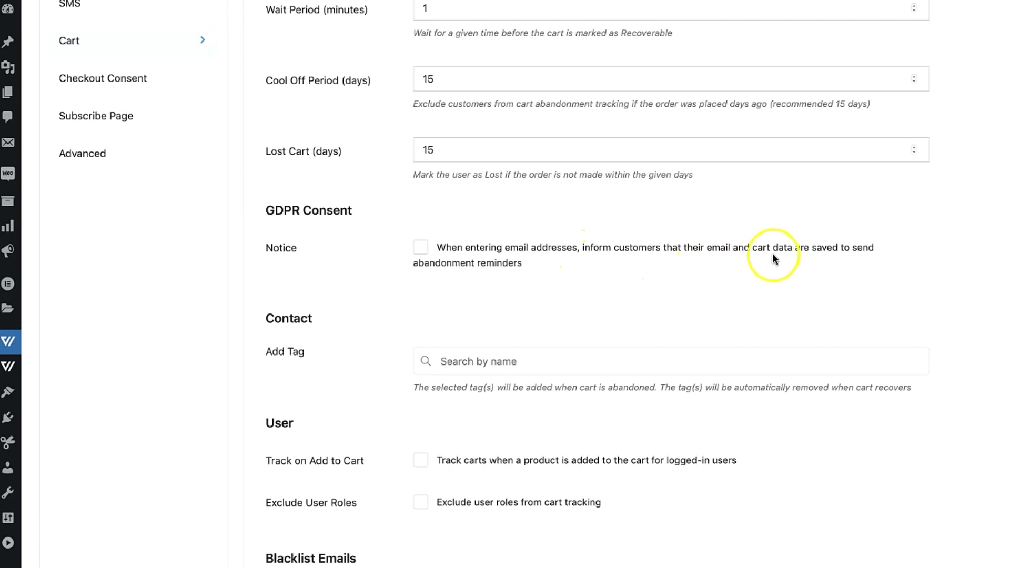
pyautogui.scroll(-1, 784, 287)
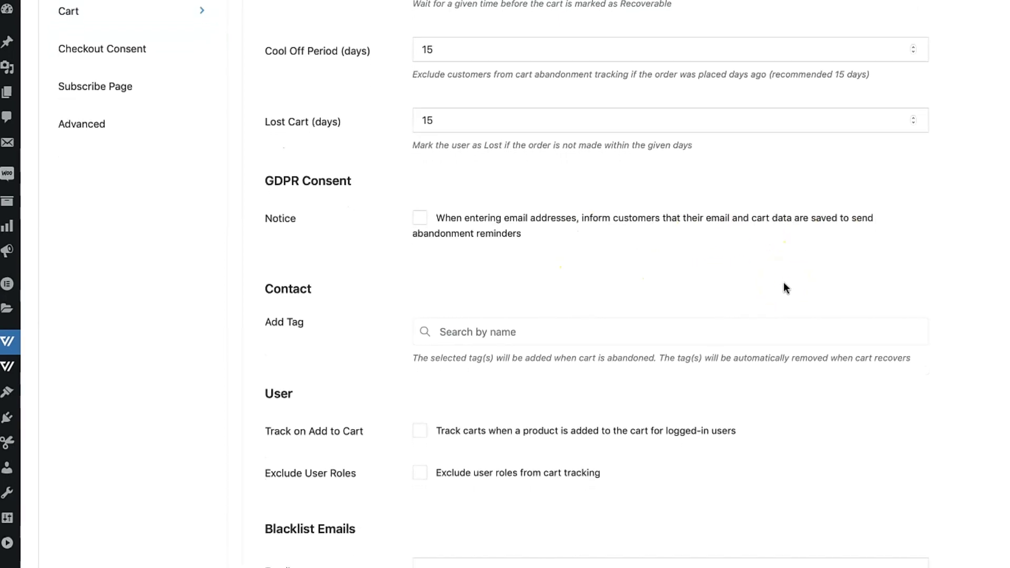
pyautogui.scroll(-1, 784, 287)
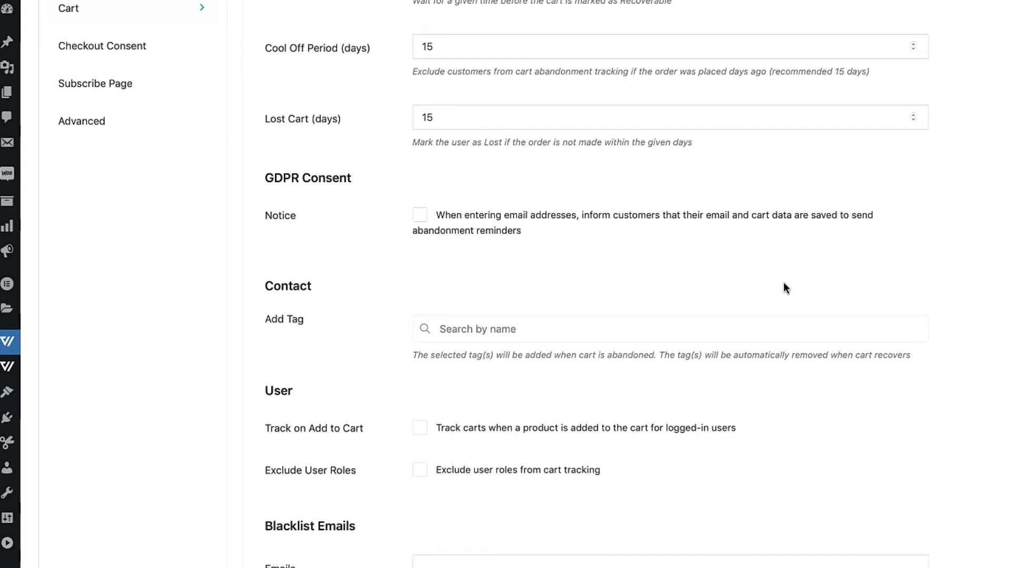
pyautogui.click(753, 286)
pyautogui.click(420, 216)
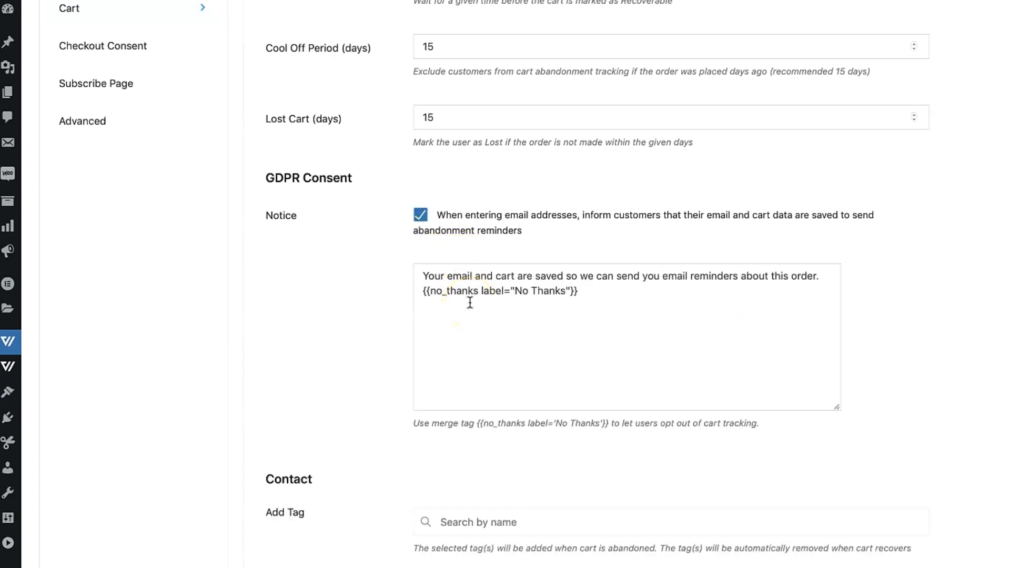
pyautogui.click(420, 214)
pyautogui.scroll(-1, 454, 258)
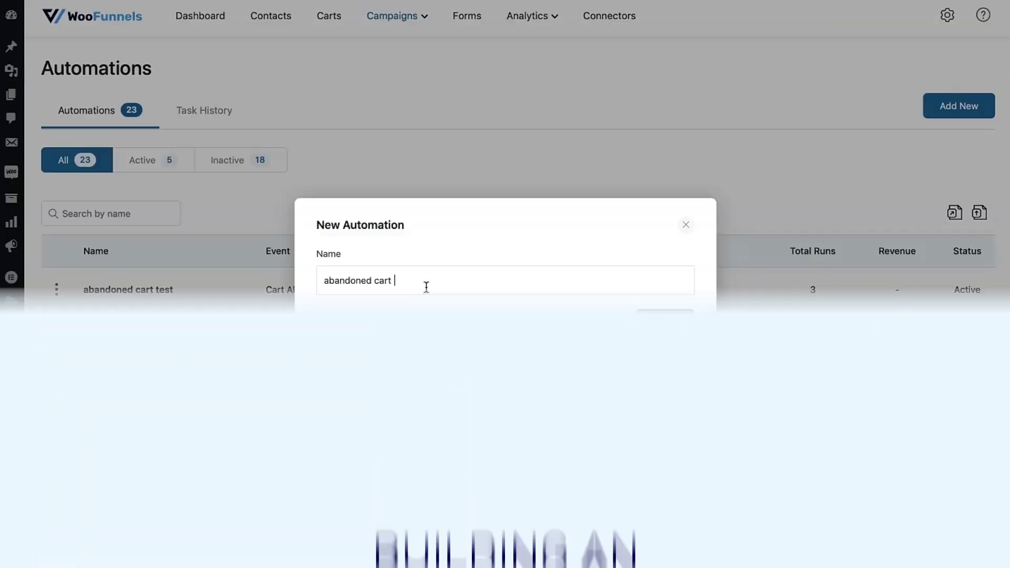
# Create the 'abandoned cart sequence' automation with the WooCommerce Cart Abandoned trigger.
pyautogui.write('sequen')
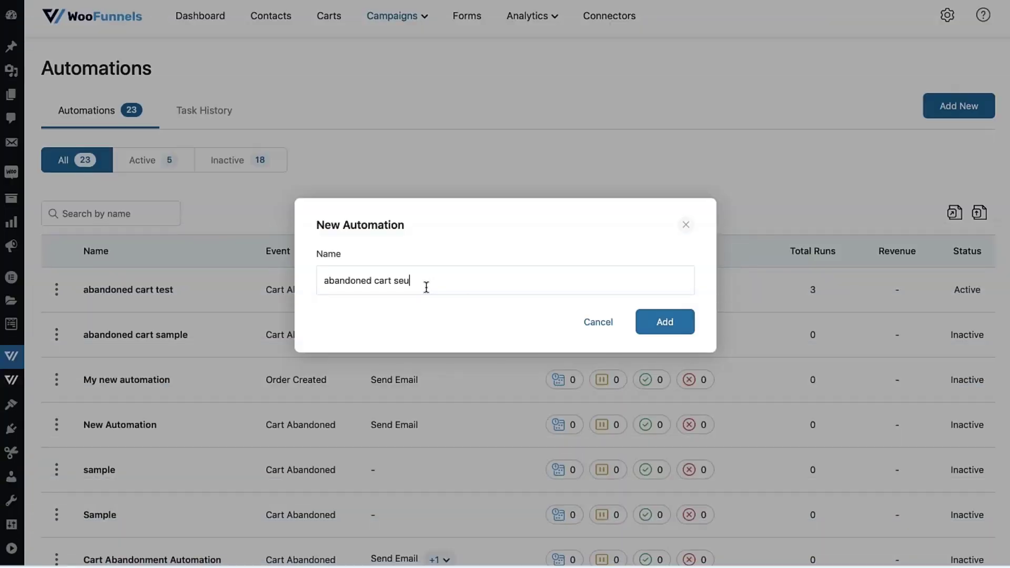
pyautogui.write('ce')
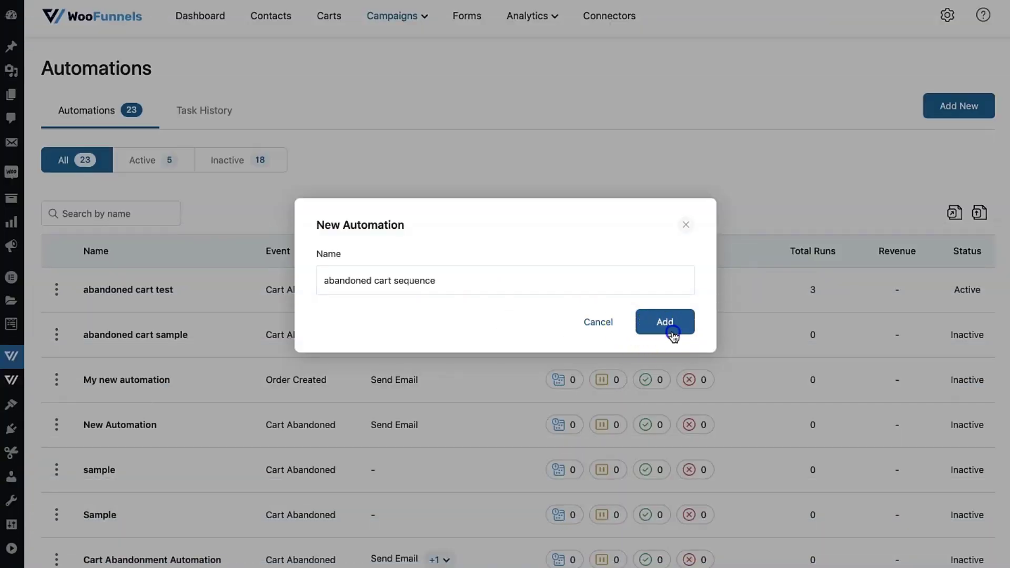
pyautogui.click(671, 330)
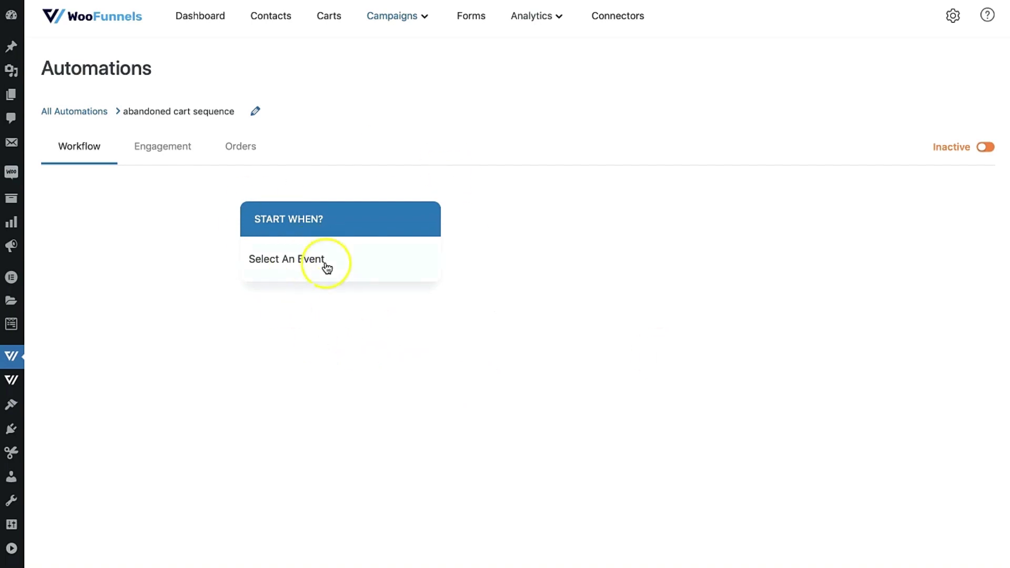
pyautogui.click(292, 265)
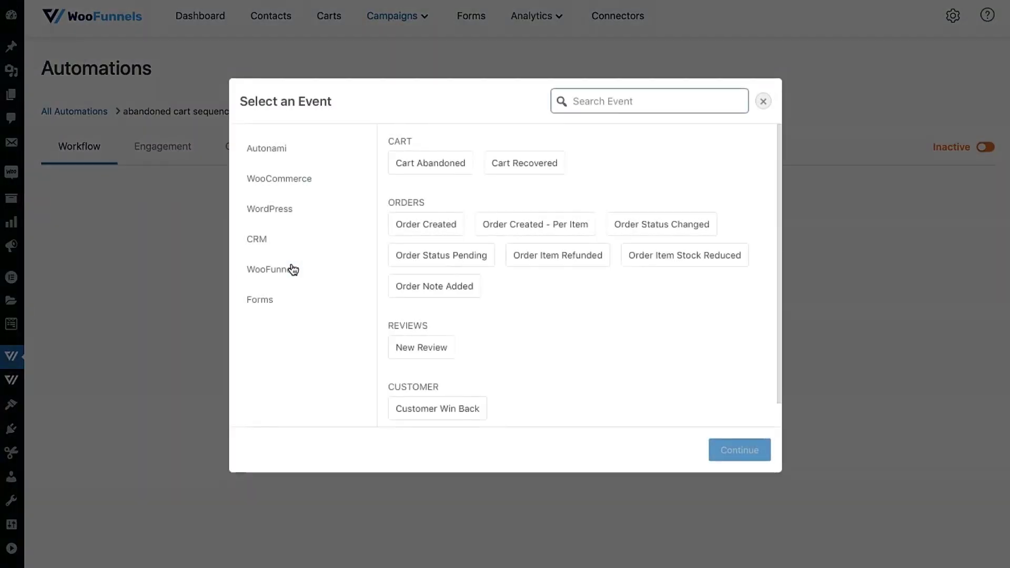
pyautogui.click(383, 145)
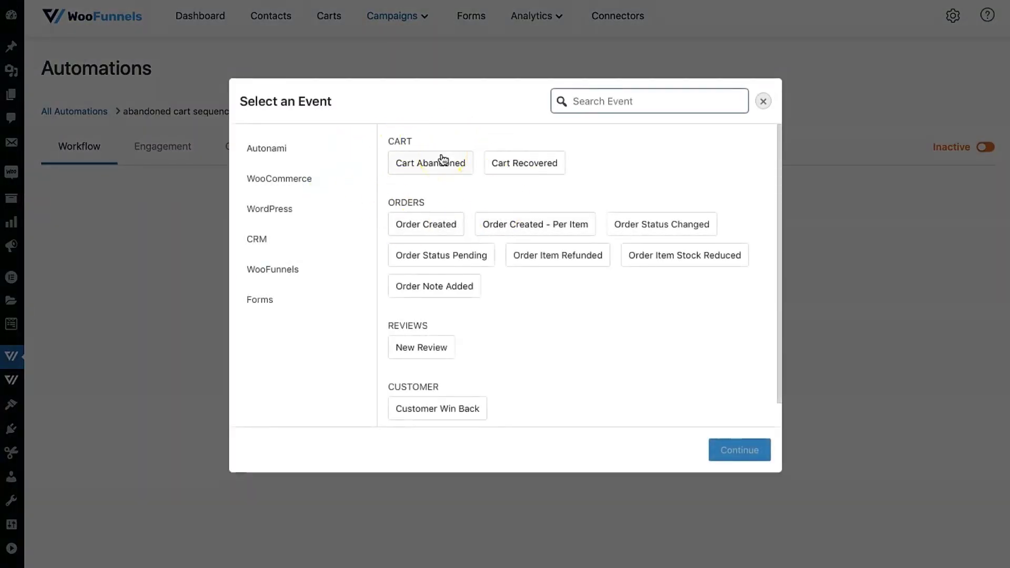
pyautogui.click(258, 179)
pyautogui.click(421, 163)
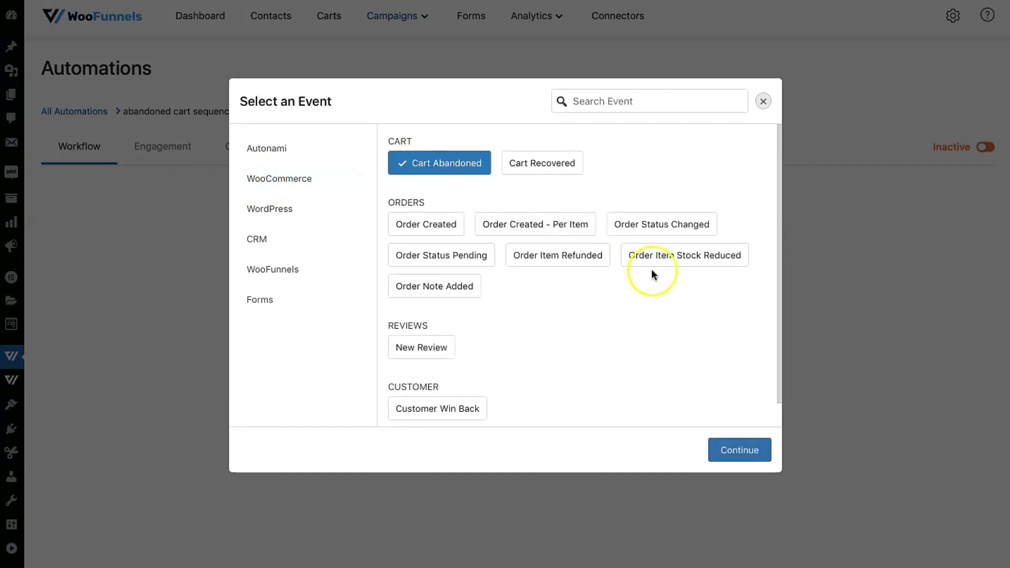
pyautogui.click(739, 451)
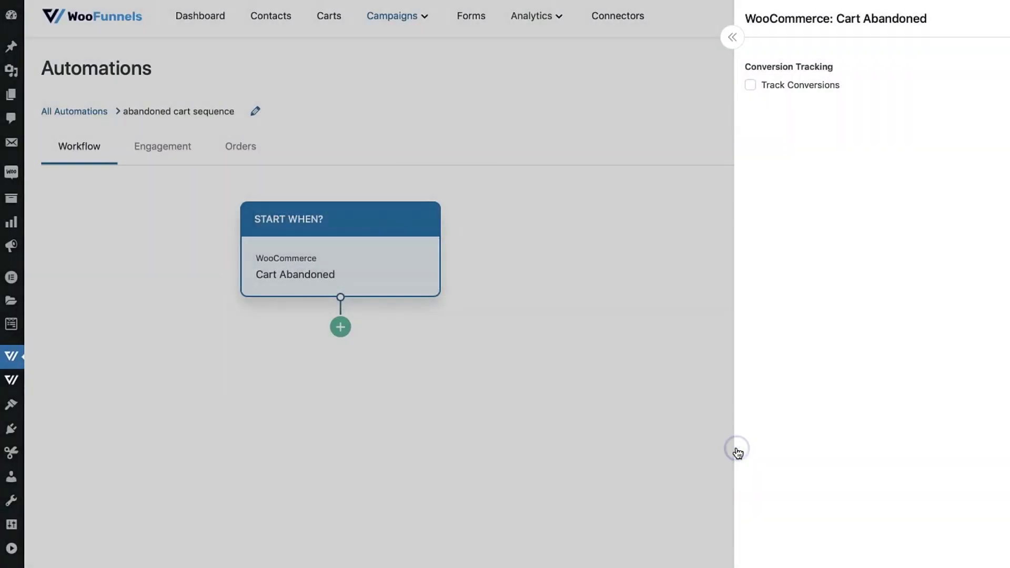
# Add a Direct Action step after the Cart Abandoned trigger.
pyautogui.click(647, 361)
pyautogui.click(341, 329)
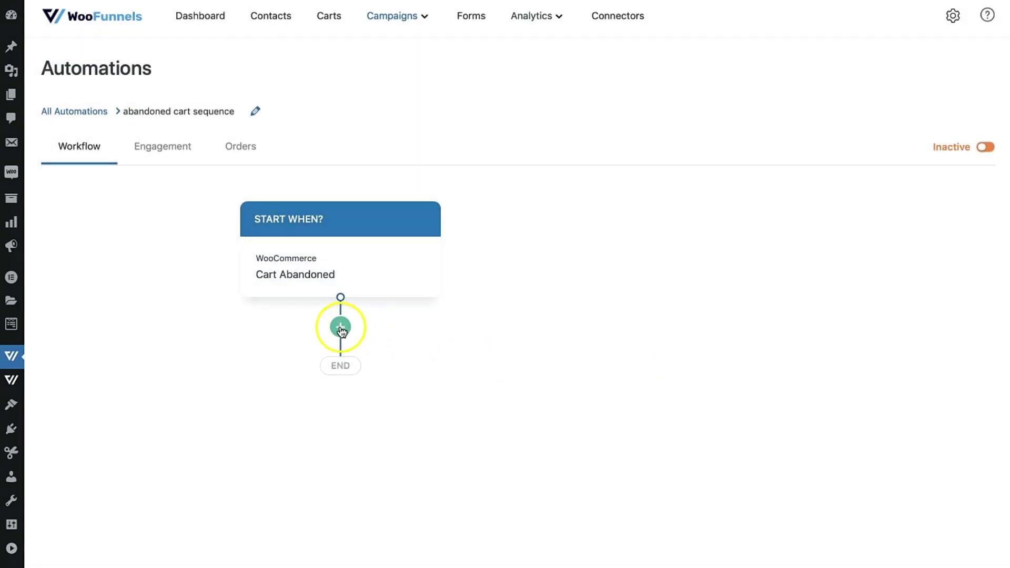
pyautogui.click(426, 379)
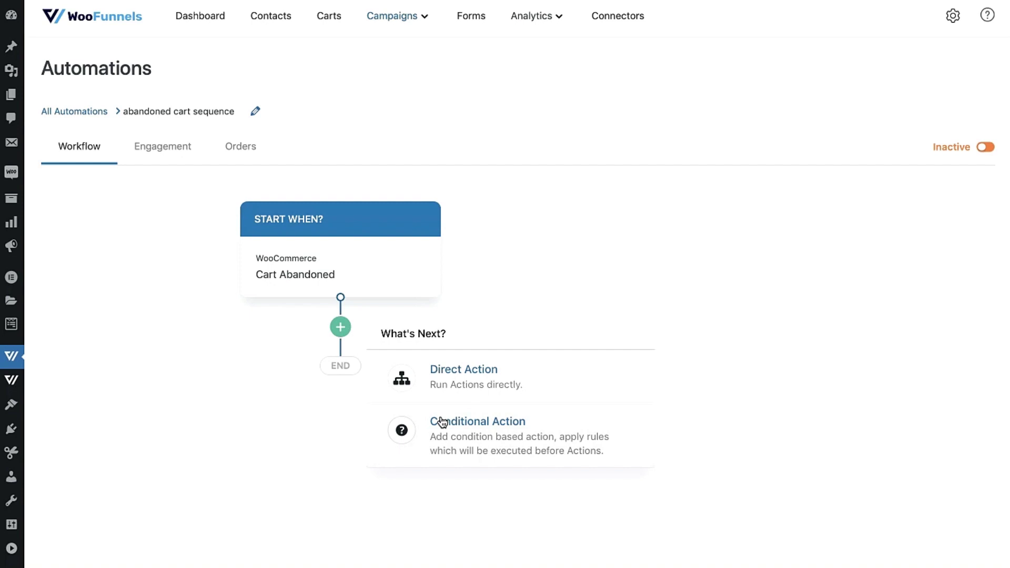
# Choose Send Email from the Messaging category as the first direct action.
pyautogui.click(463, 393)
pyautogui.click(316, 413)
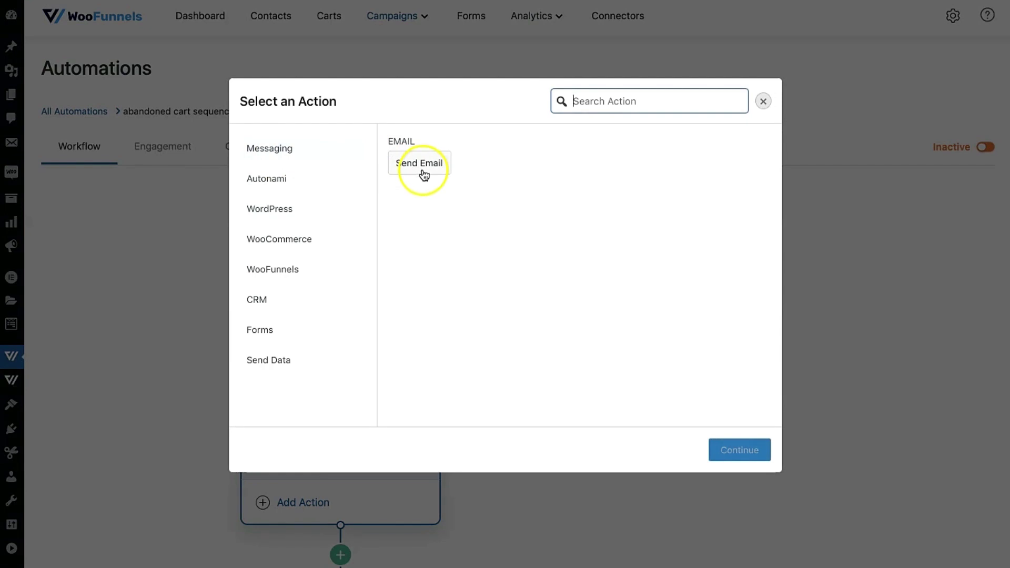
pyautogui.click(323, 178)
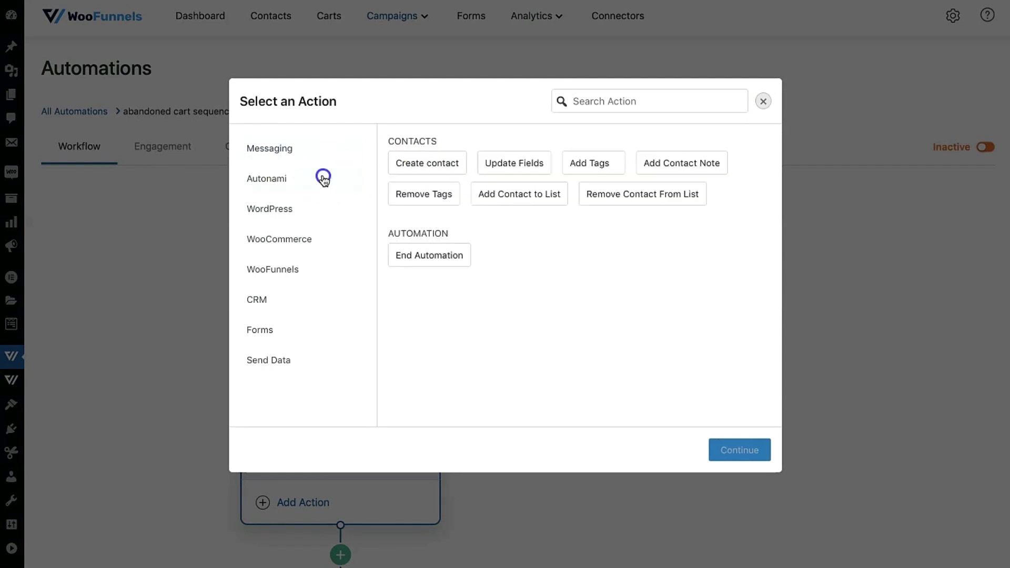
pyautogui.click(290, 209)
pyautogui.click(291, 239)
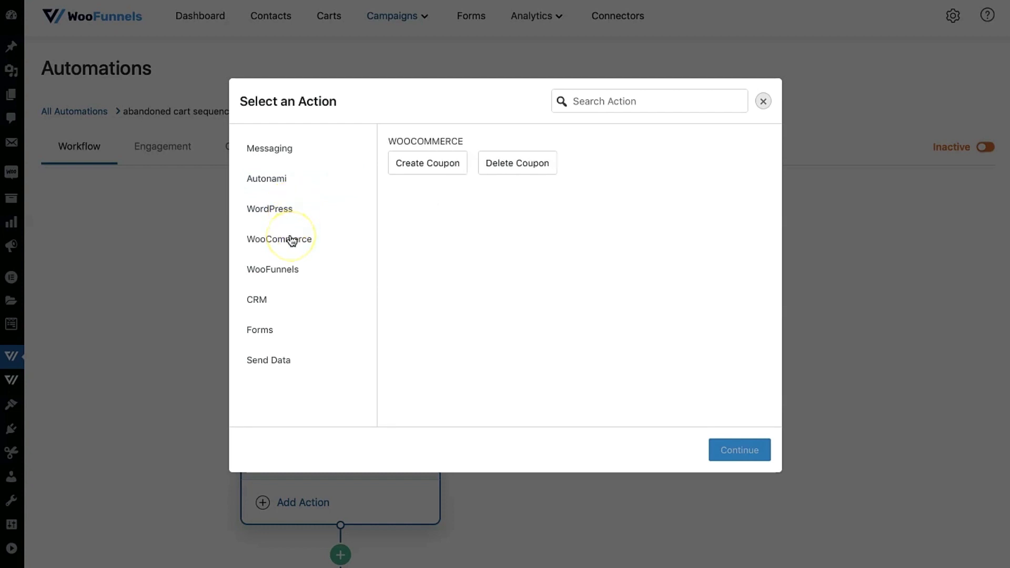
pyautogui.click(276, 305)
pyautogui.click(276, 158)
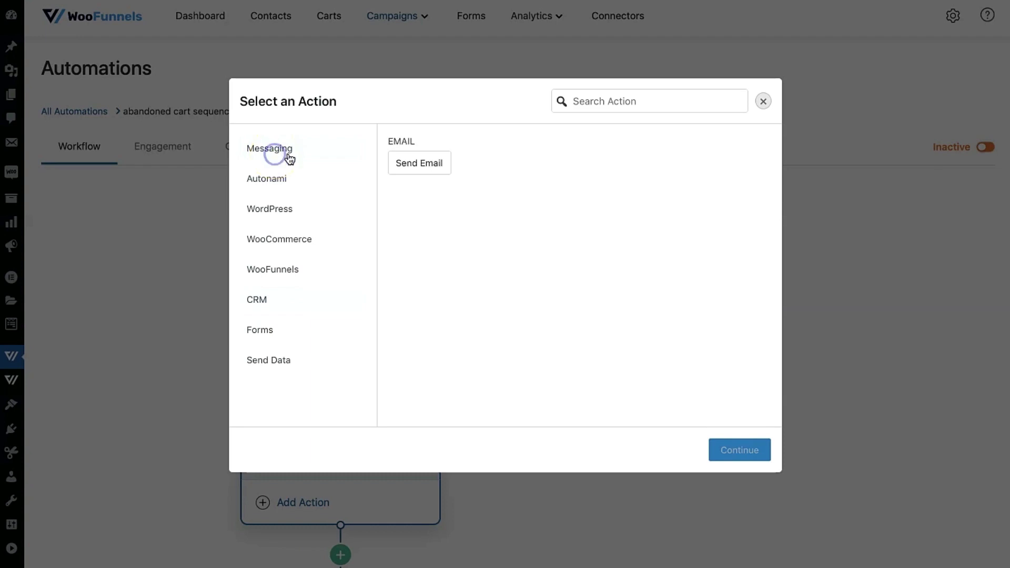
pyautogui.click(419, 160)
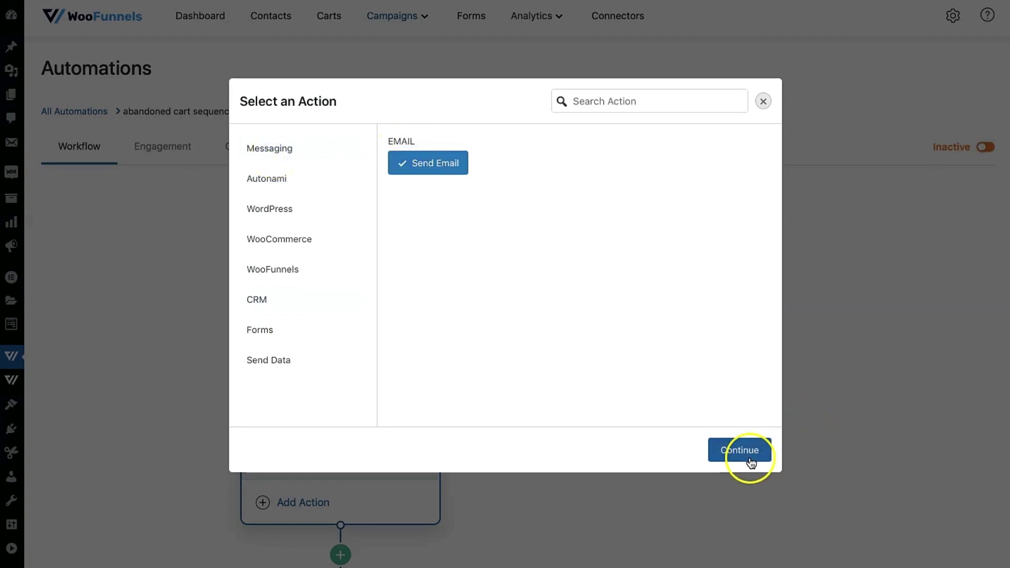
pyautogui.click(751, 459)
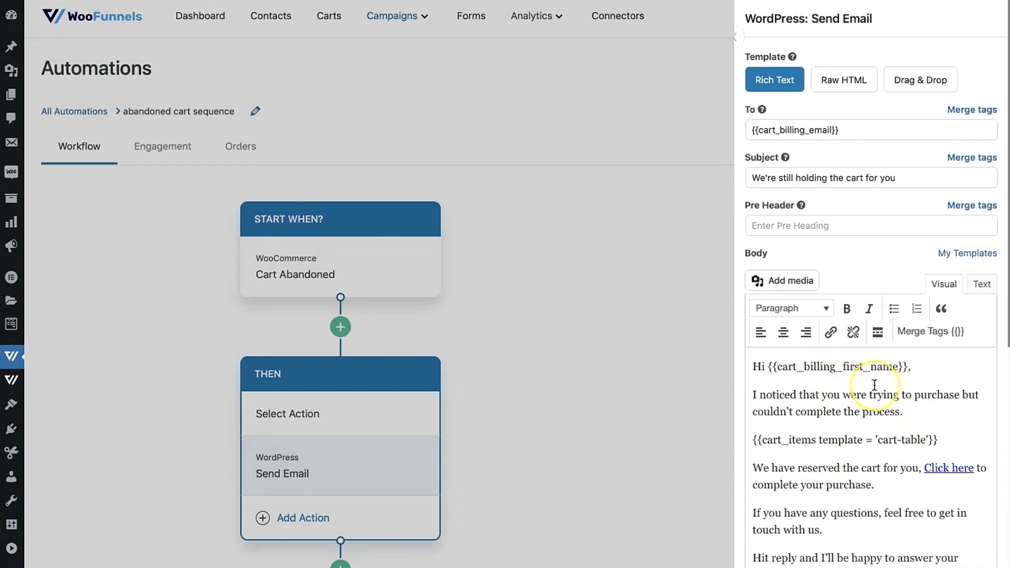
pyautogui.scroll(-2, 874, 385)
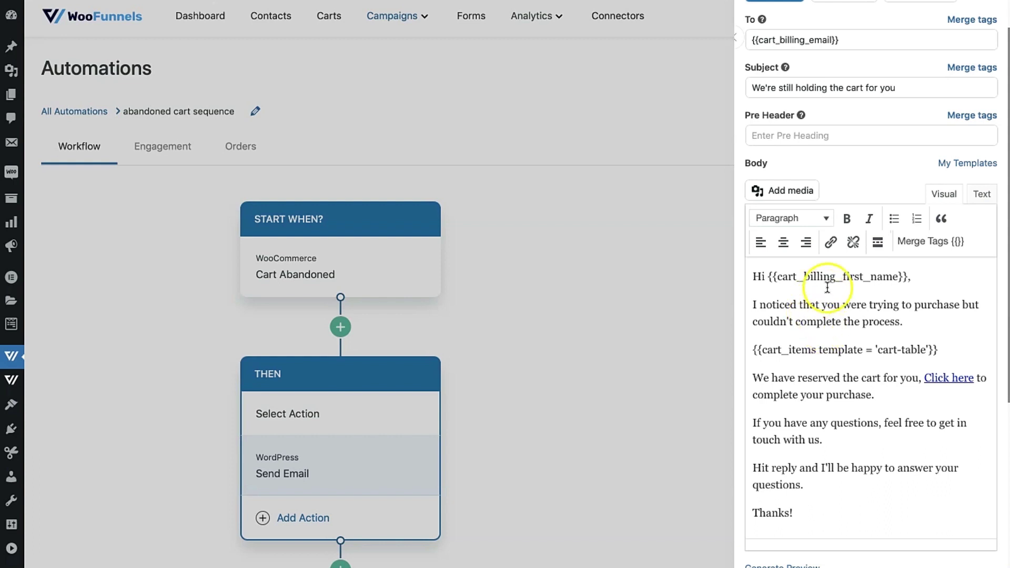
pyautogui.scroll(-1, 836, 284)
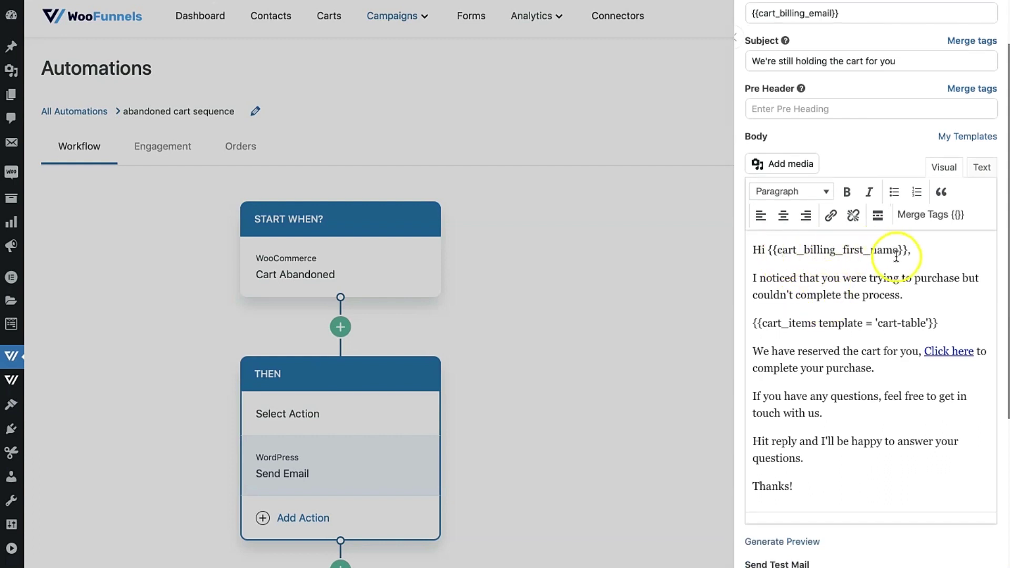
pyautogui.moveTo(918, 250); pyautogui.dragTo(769, 251)
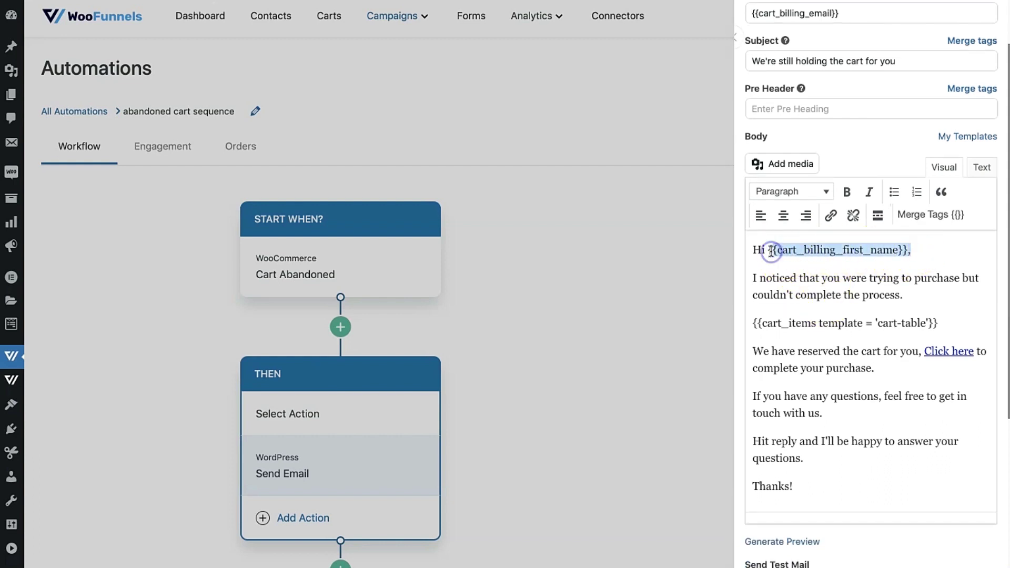
pyautogui.click(931, 216)
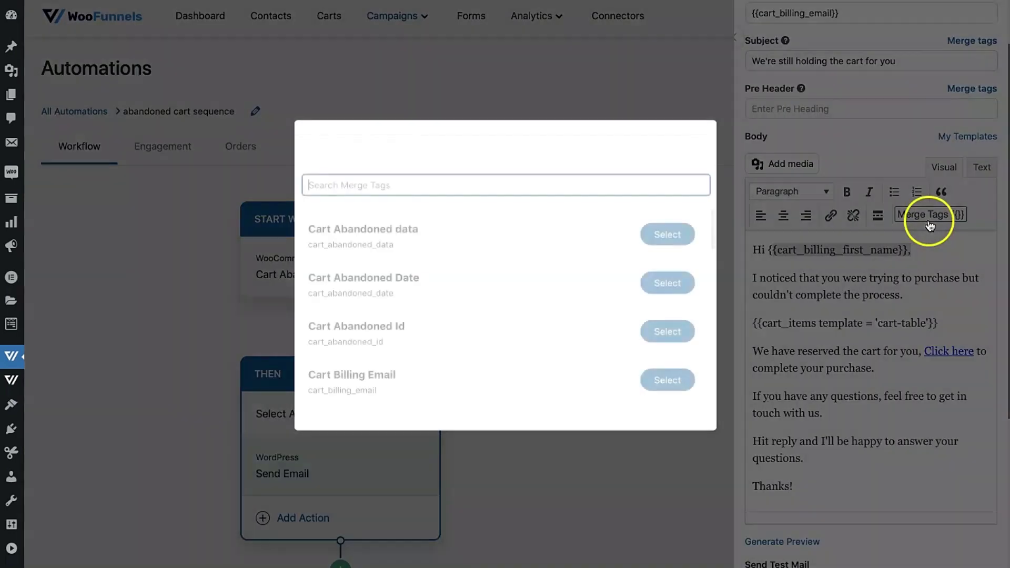
pyautogui.write('firs')
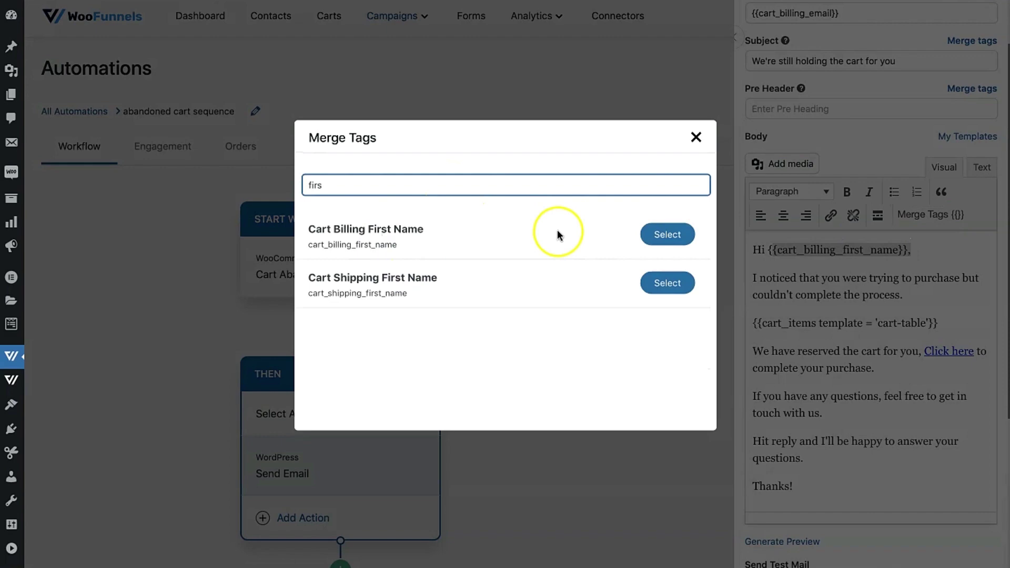
pyautogui.click(697, 143)
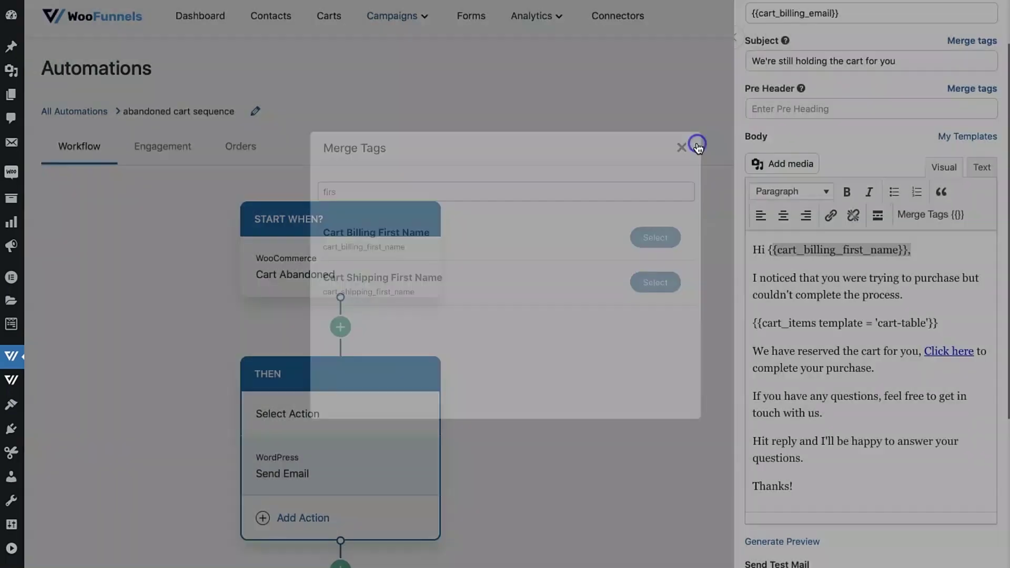
# Insert a blank line after 'couldn't complete the process.', above the cart items merge tag.
pyautogui.scroll(-1, 830, 281)
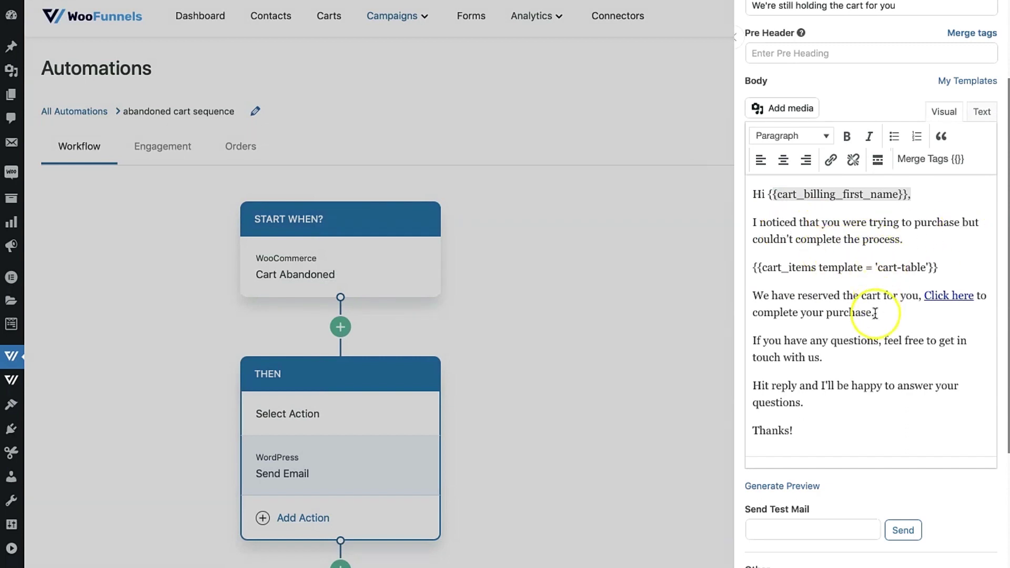
pyautogui.scroll(-1, 873, 284)
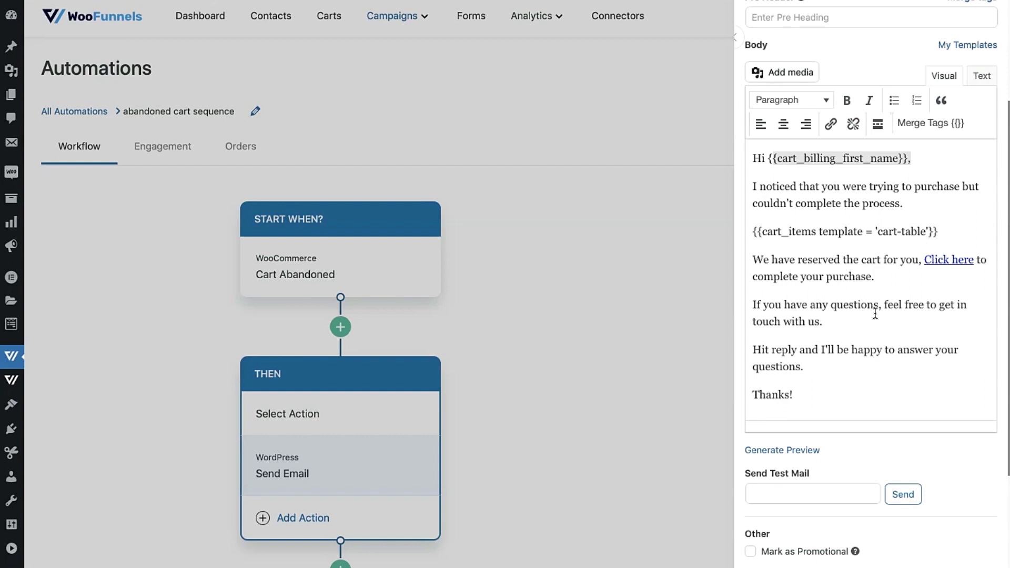
pyautogui.scroll(-1, 875, 315)
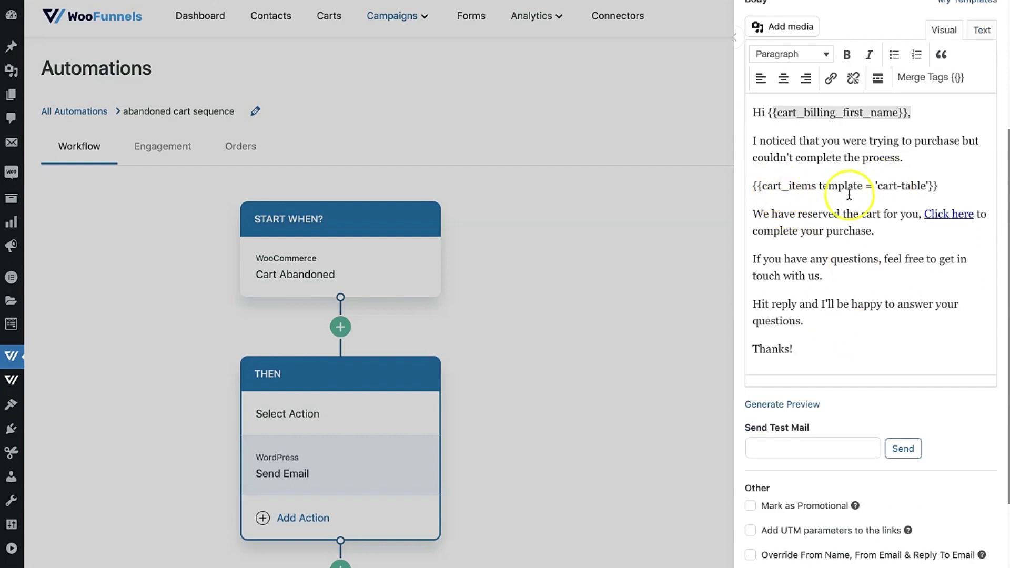
pyautogui.moveTo(927, 187); pyautogui.dragTo(879, 186)
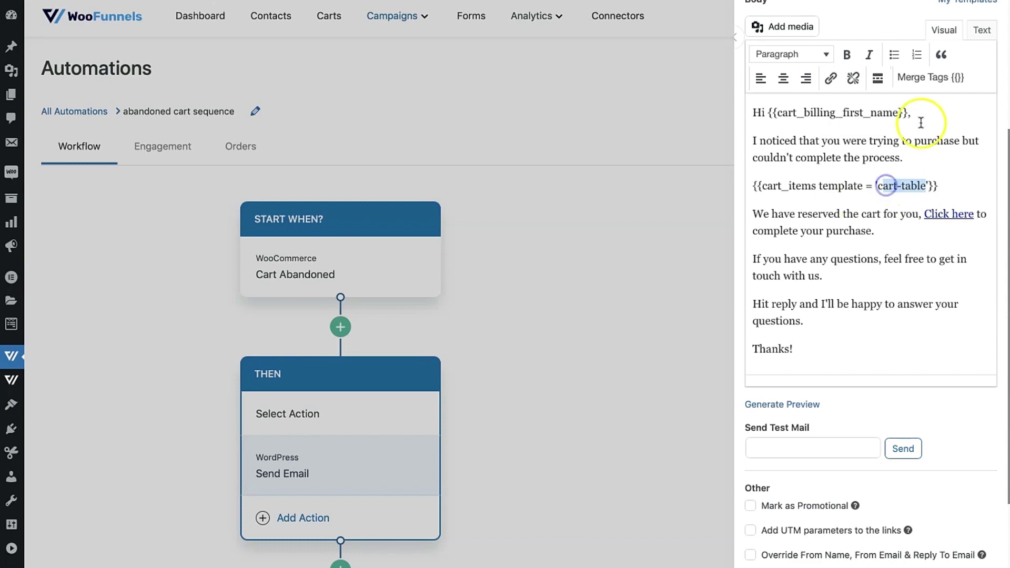
pyautogui.click(925, 160)
pyautogui.press('Return')
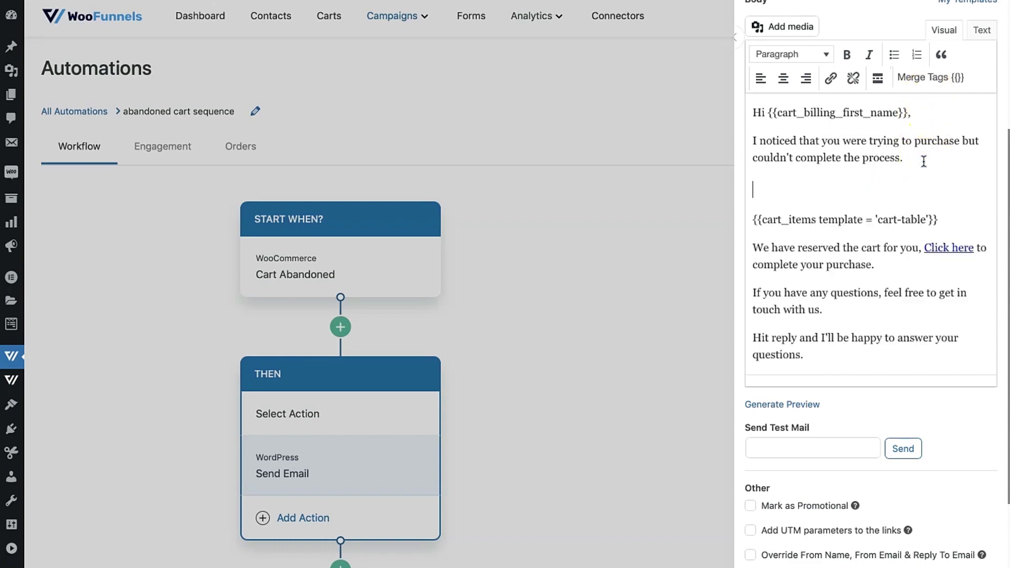
# Set up the Cart Items merge tag with the Product Grid - 3 Column template.
pyautogui.click(922, 84)
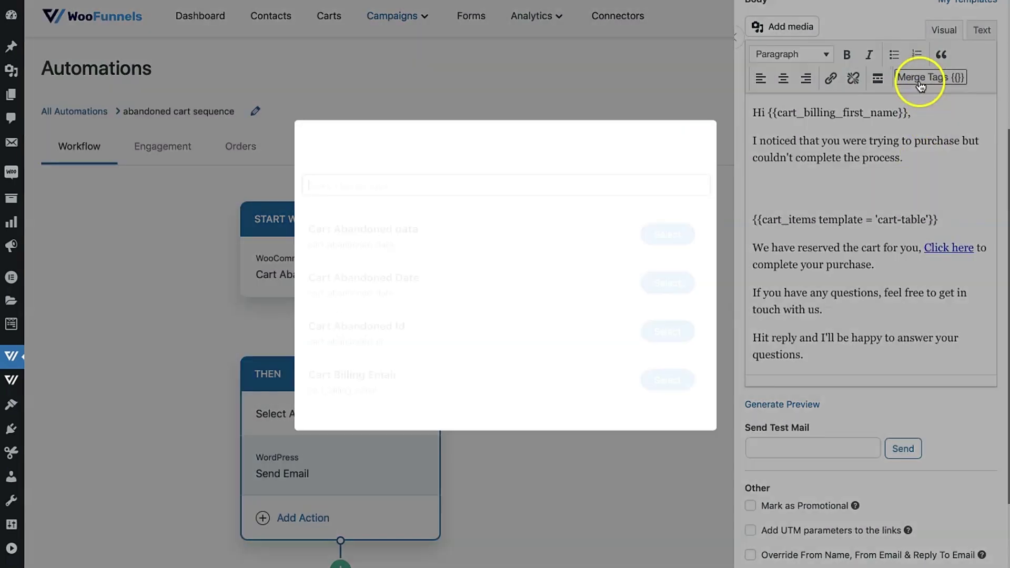
pyautogui.write('item')
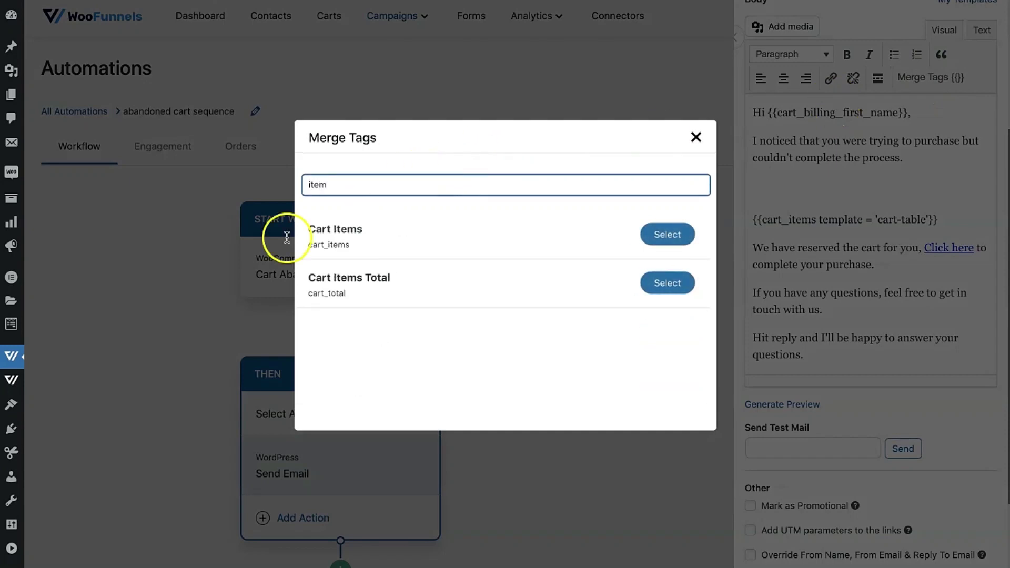
pyautogui.click(673, 233)
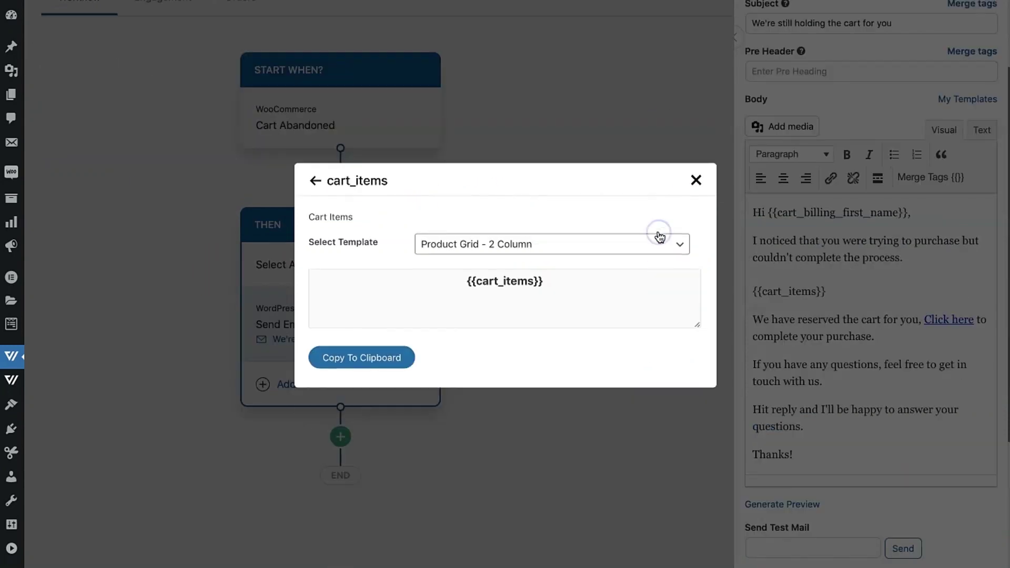
pyautogui.click(497, 267)
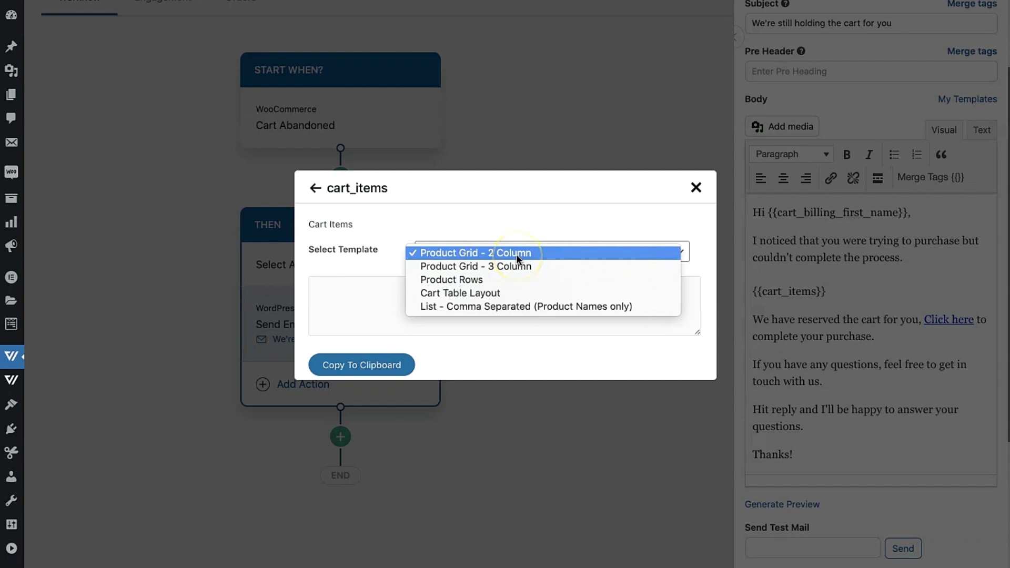
pyautogui.click(498, 270)
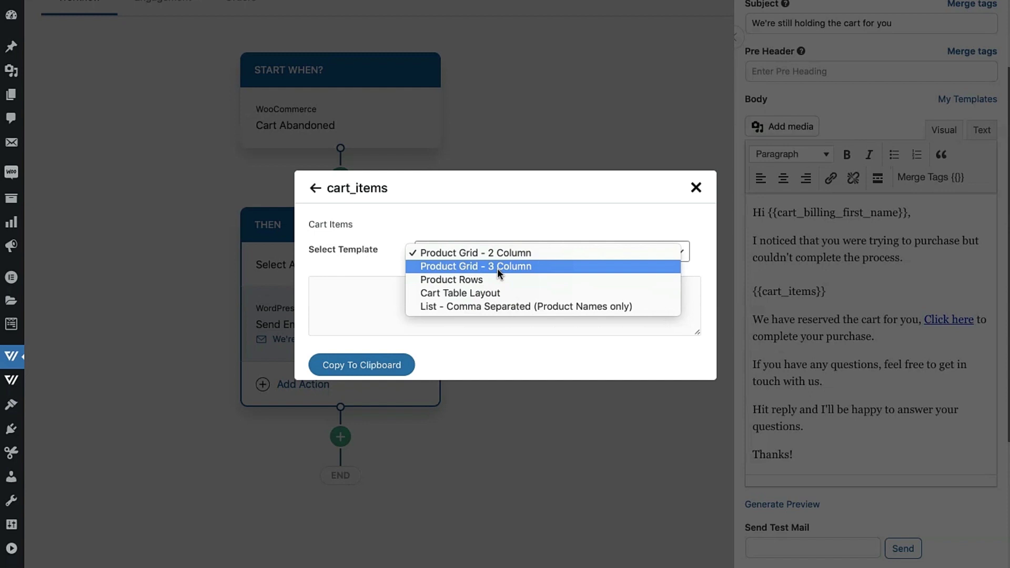
pyautogui.click(474, 280)
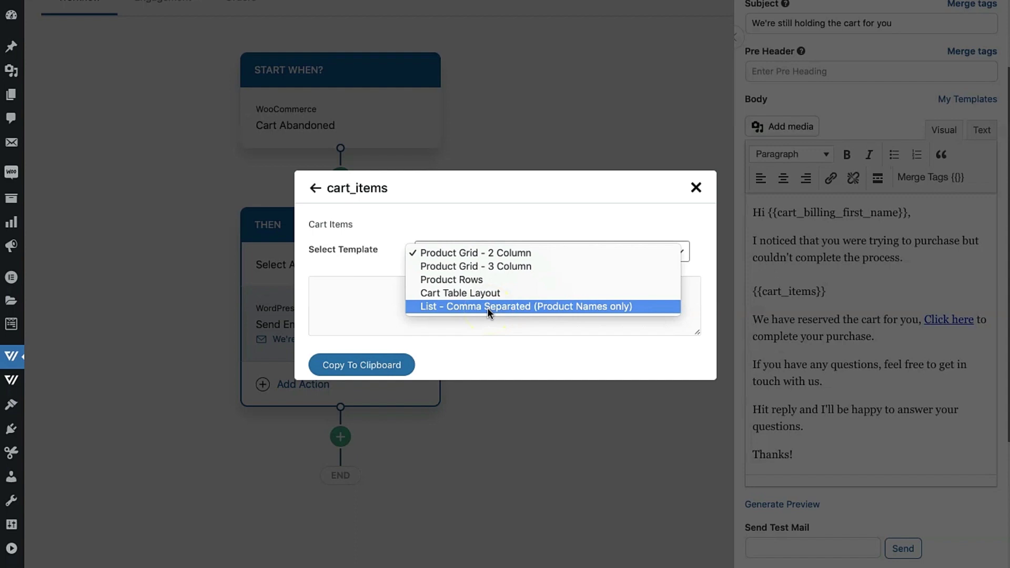
pyautogui.click(484, 269)
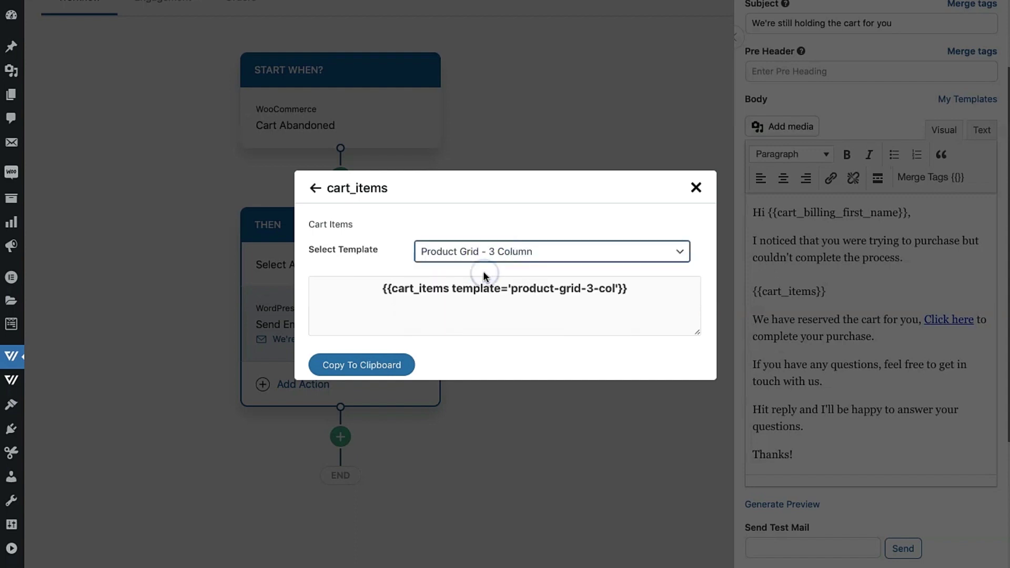
# Replace {{cart_items}} in the body with {{cart_items template='product-grid-3-col'}}.
pyautogui.click(345, 365)
pyautogui.doubleClick(804, 293)
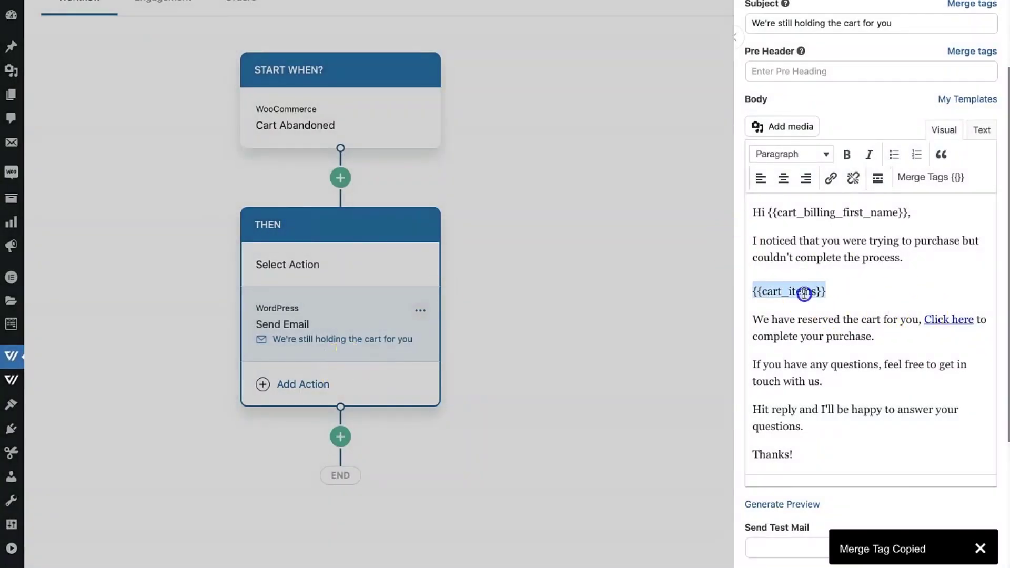
pyautogui.hotkey('ctrl', 'v')
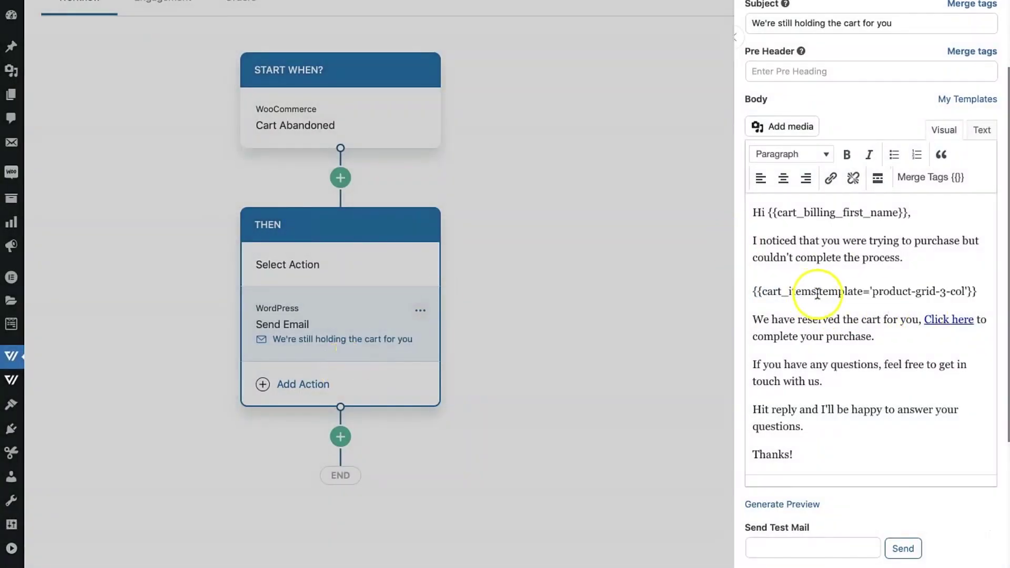
pyautogui.click(880, 257)
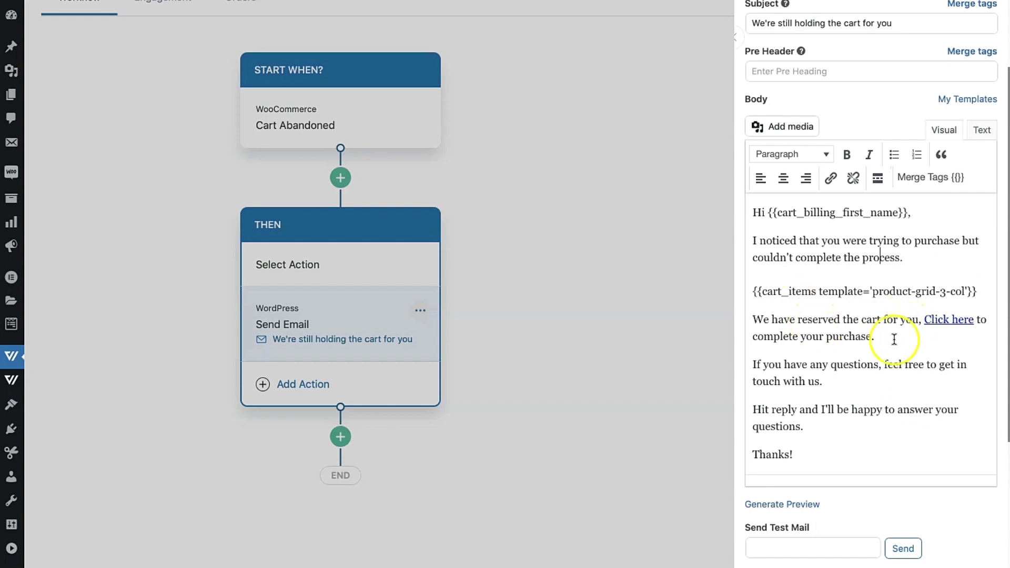
pyautogui.scroll(-5, 869, 368)
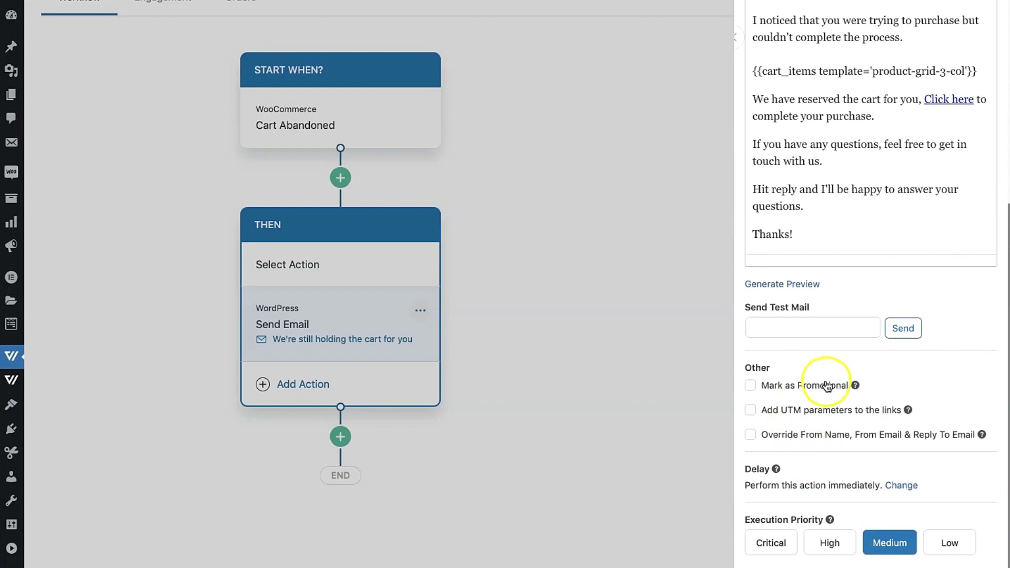
pyautogui.scroll(1, 836, 352)
pyautogui.click(799, 347)
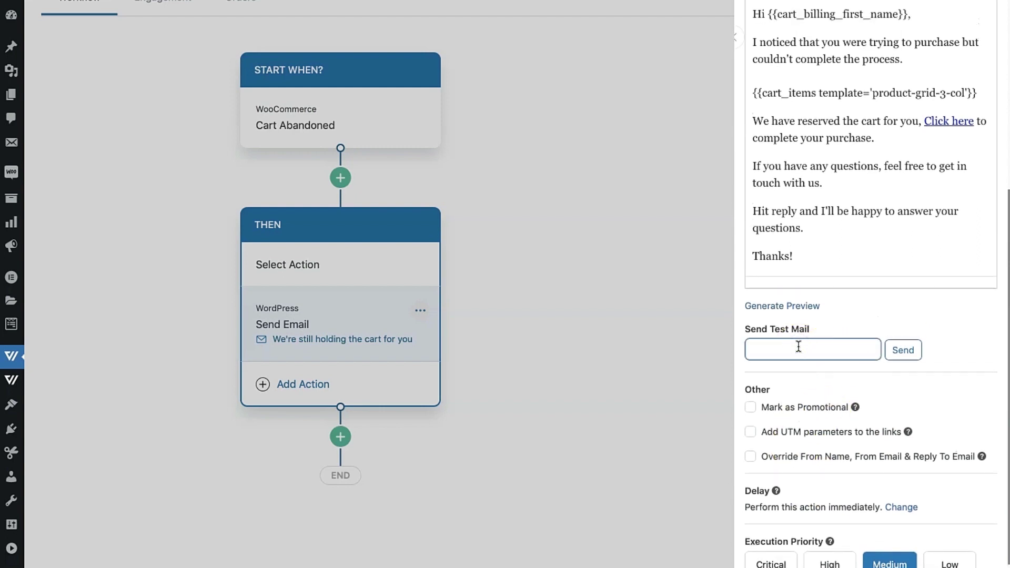
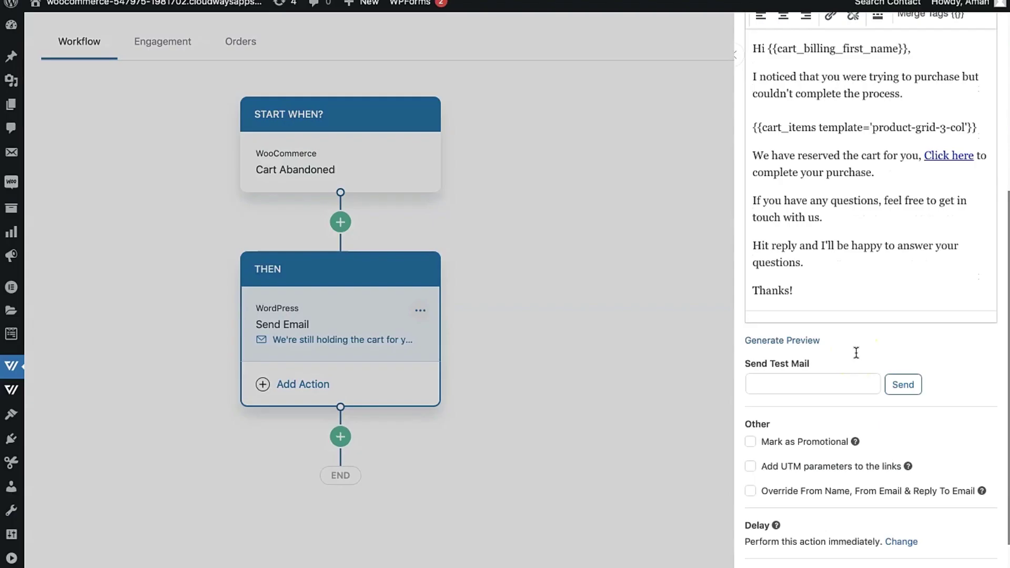
# Scroll through the reminder email's grid of three cart products and their prices.
pyautogui.scroll(-2, 857, 353)
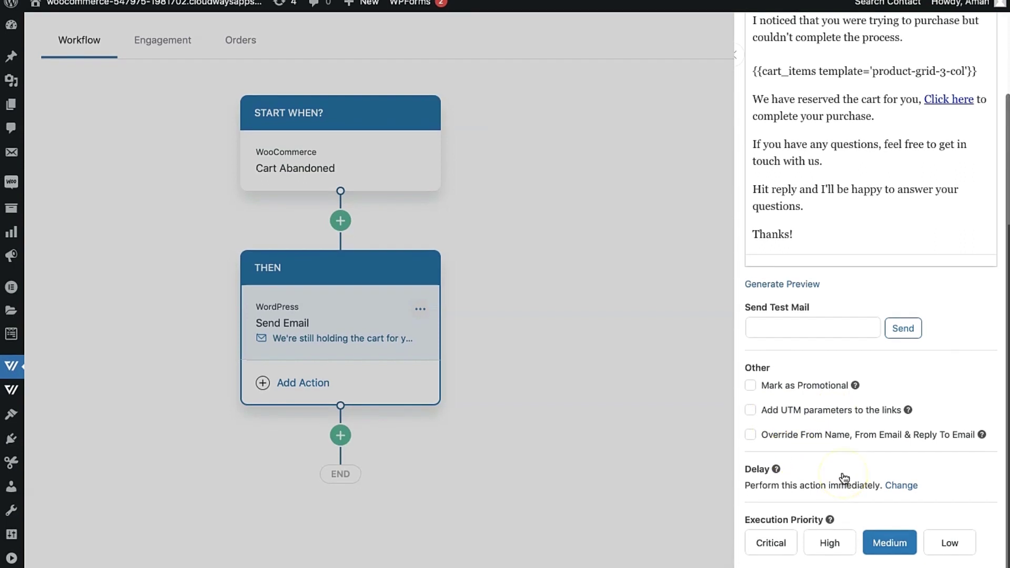
# Set the first Send Email action's delay to 30 minutes after cart abandonment.
pyautogui.click(900, 486)
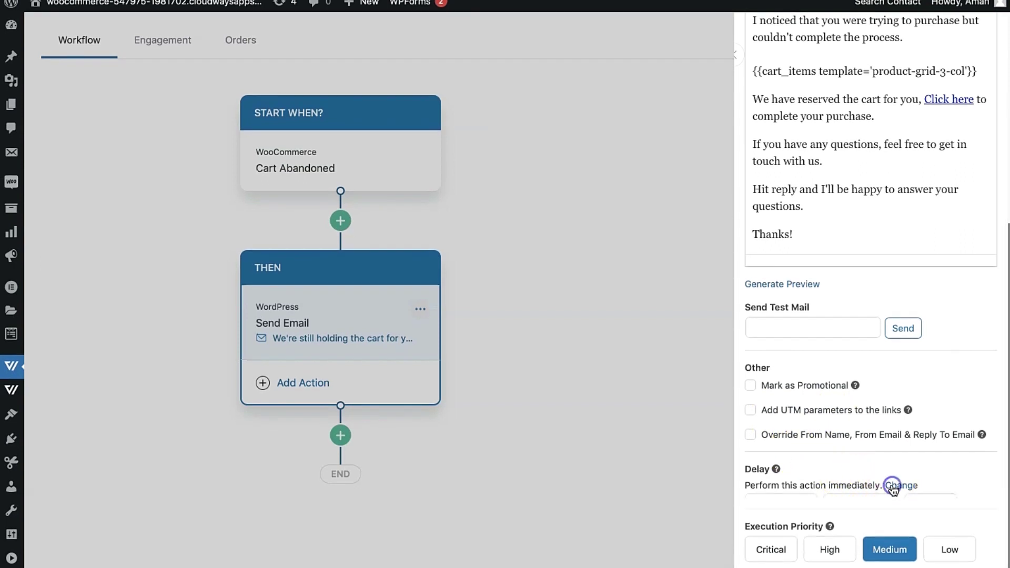
pyautogui.scroll(-2, 912, 432)
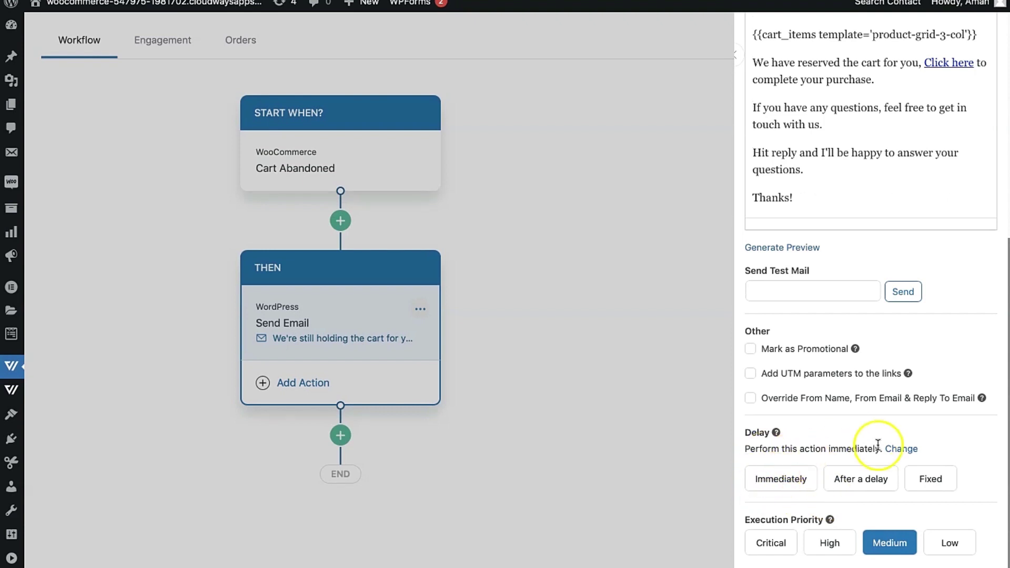
pyautogui.click(935, 480)
pyautogui.scroll(-2, 935, 419)
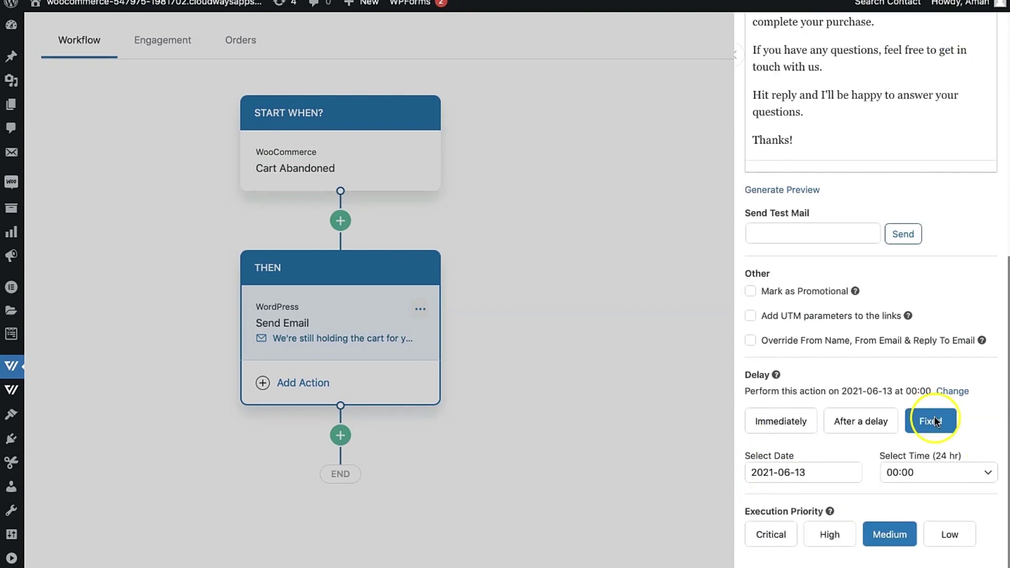
pyautogui.click(862, 431)
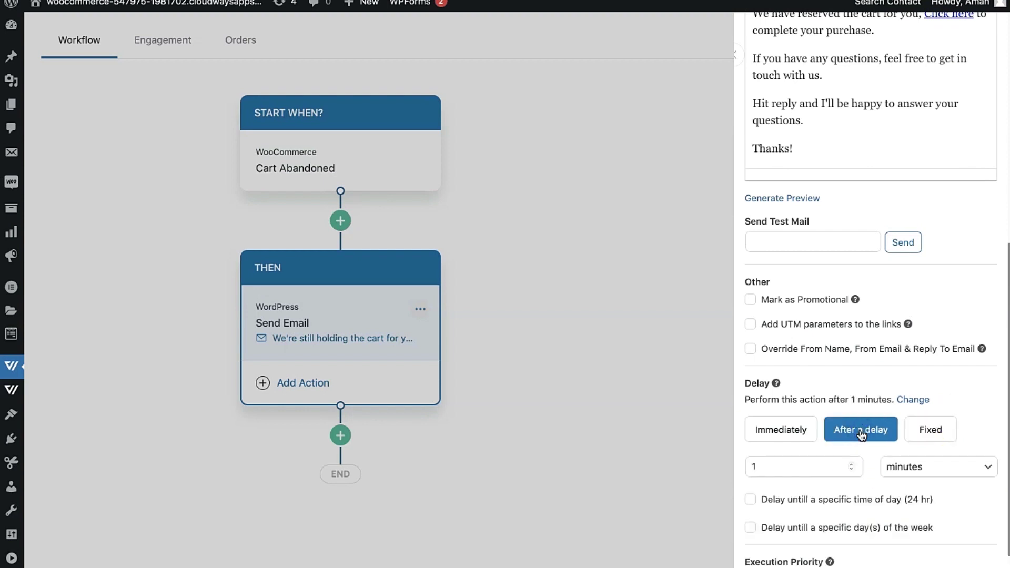
pyautogui.scroll(-1, 861, 435)
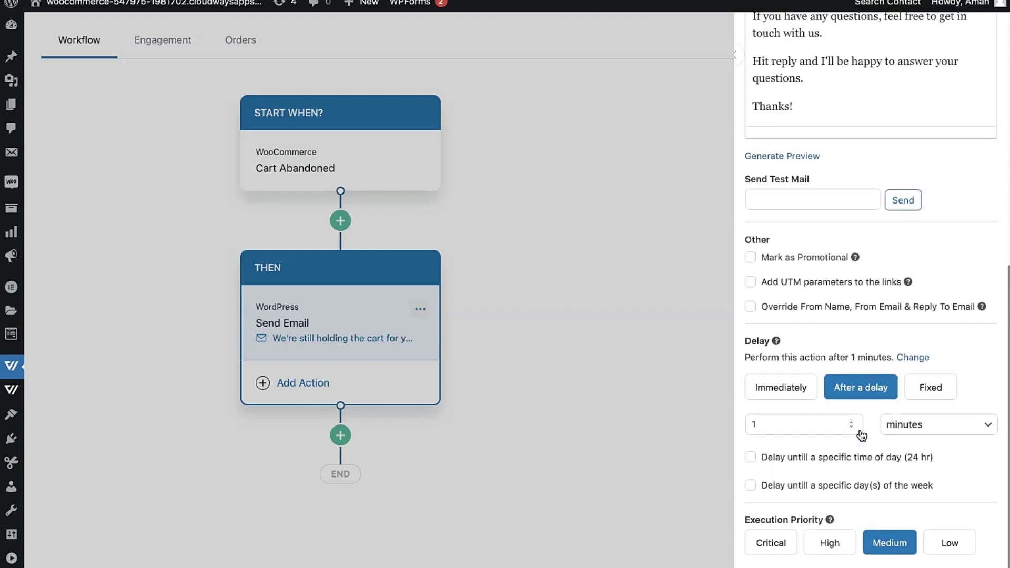
pyautogui.click(838, 429)
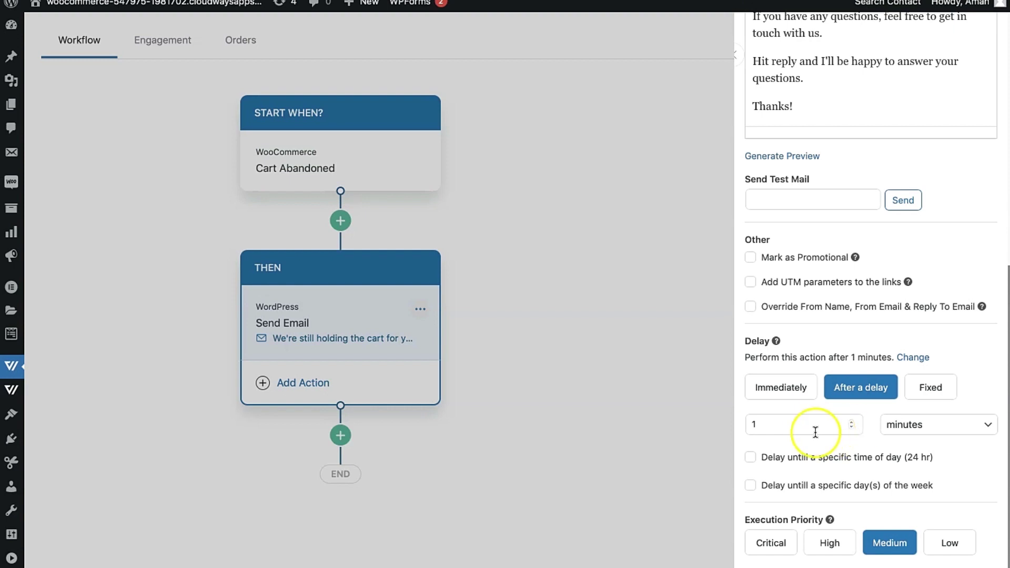
pyautogui.doubleClick(812, 431)
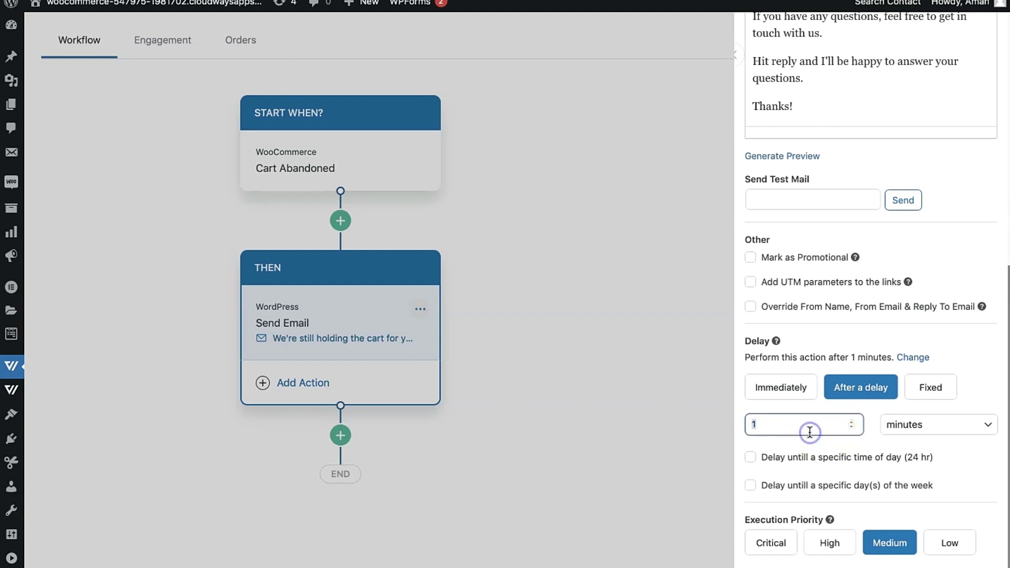
pyautogui.click(984, 401)
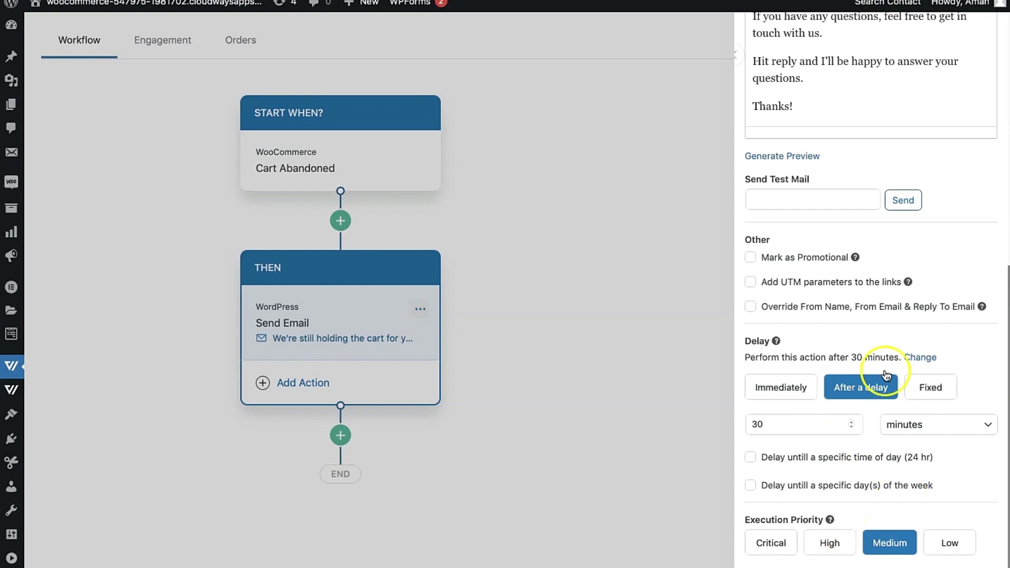
pyautogui.scroll(10, 929, 313)
pyautogui.scroll(3, 930, 311)
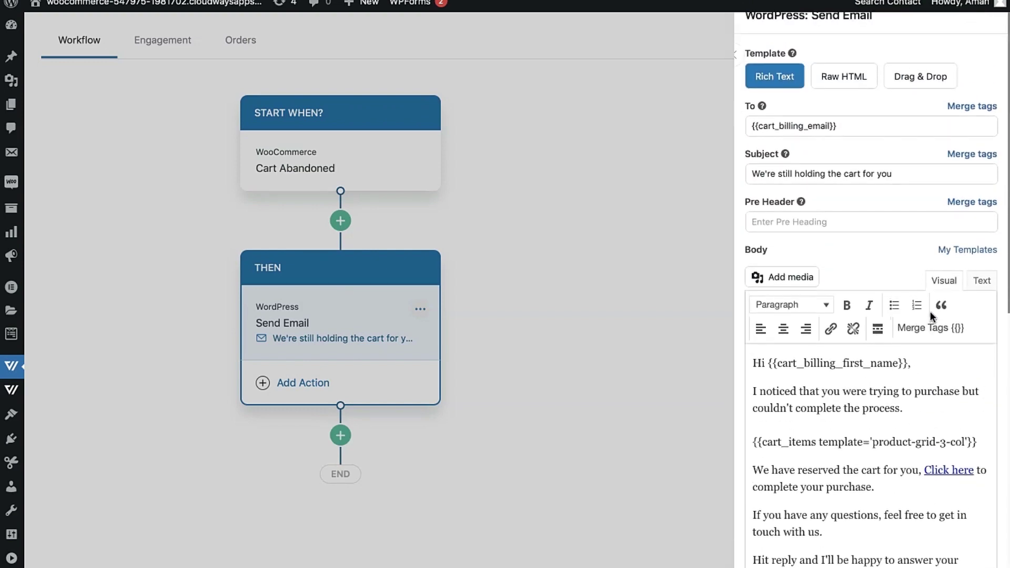
pyautogui.scroll(5, 677, 354)
pyautogui.click(678, 354)
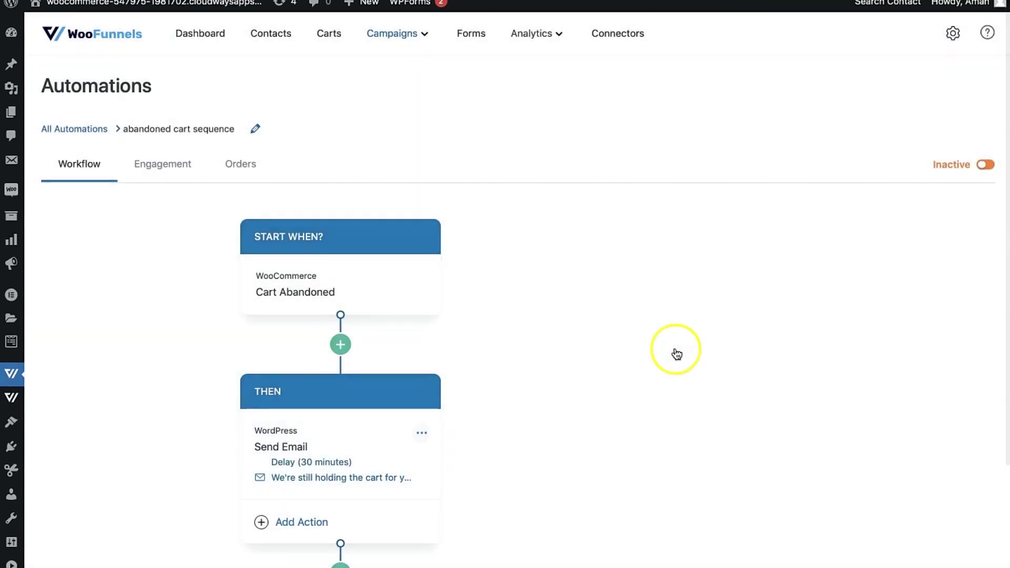
# Add a second Send Email action delayed 24 hours.
pyautogui.scroll(-5, 674, 354)
pyautogui.click(289, 390)
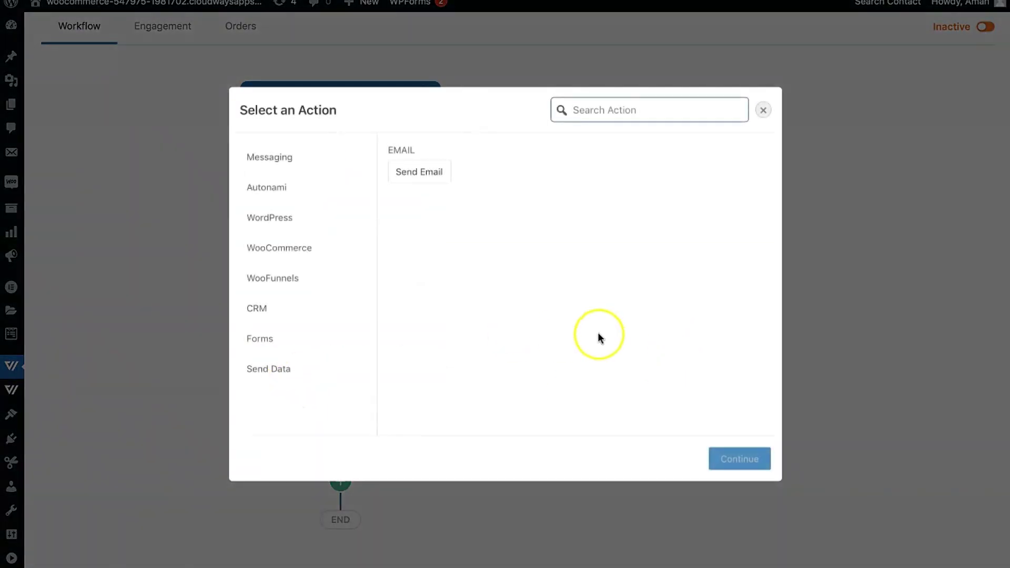
pyautogui.click(422, 172)
pyautogui.click(720, 448)
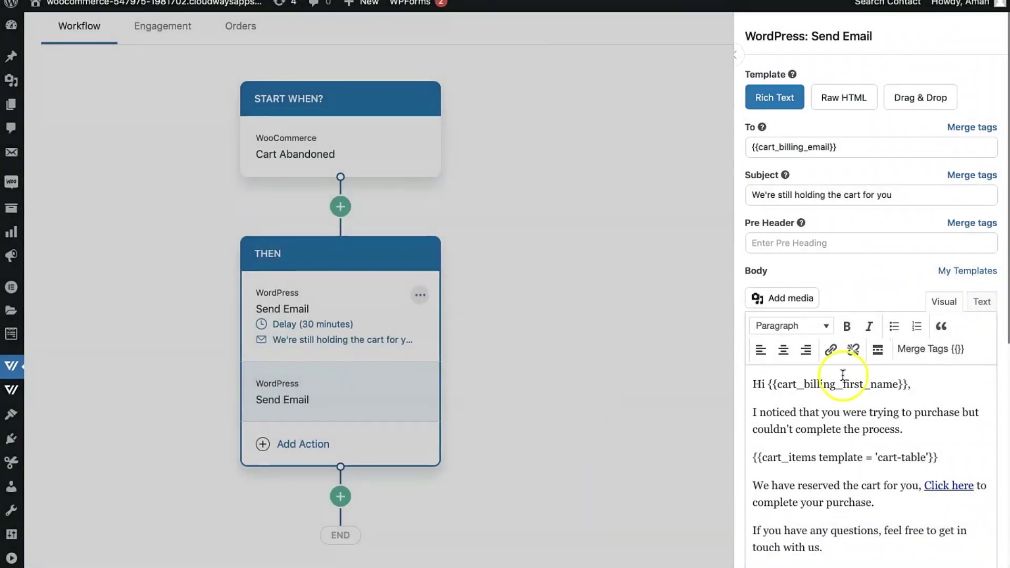
pyautogui.scroll(-8, 842, 474)
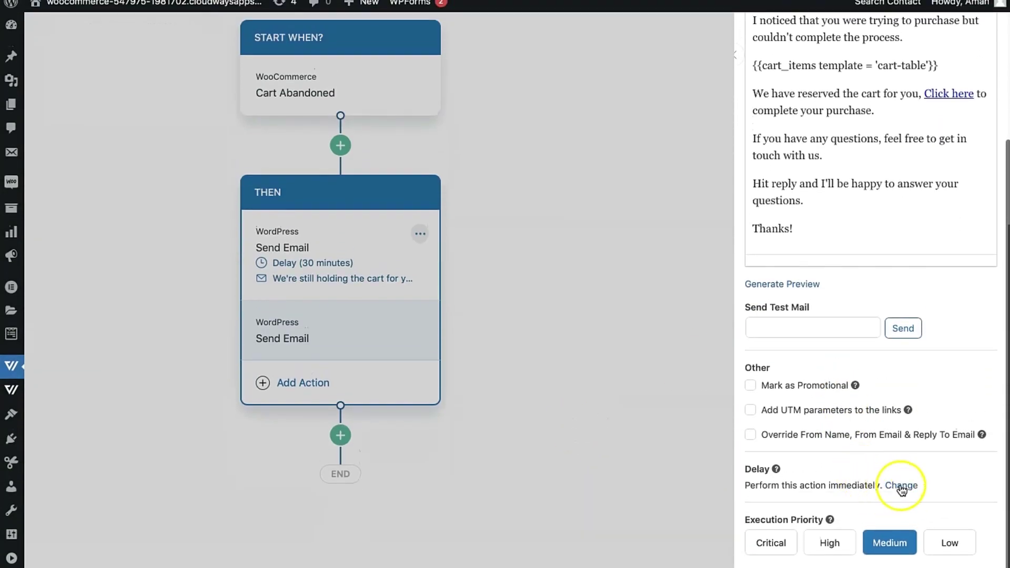
pyautogui.click(901, 485)
pyautogui.scroll(-1, 868, 482)
pyautogui.click(850, 476)
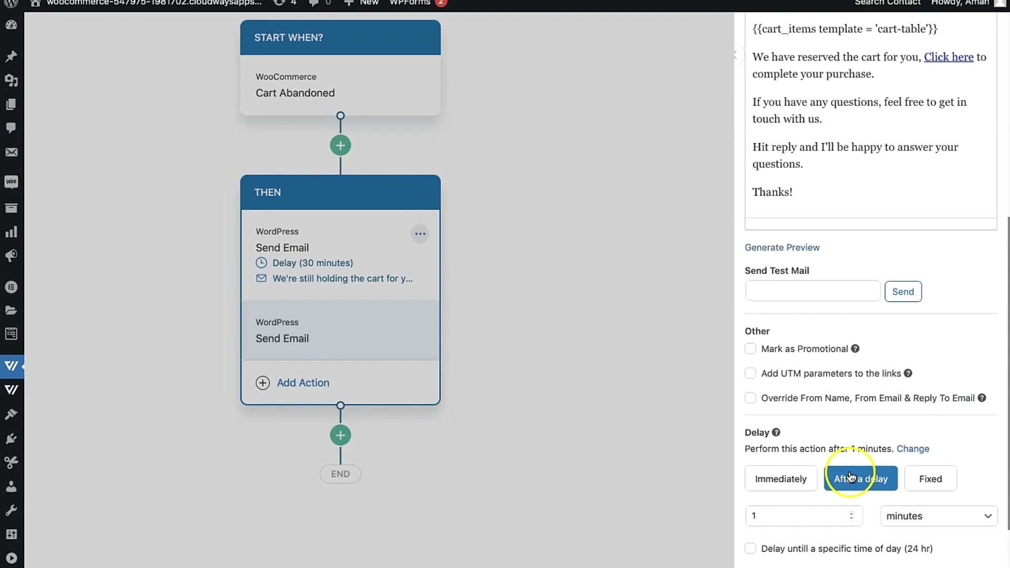
pyautogui.doubleClick(800, 516)
pyautogui.write('25')
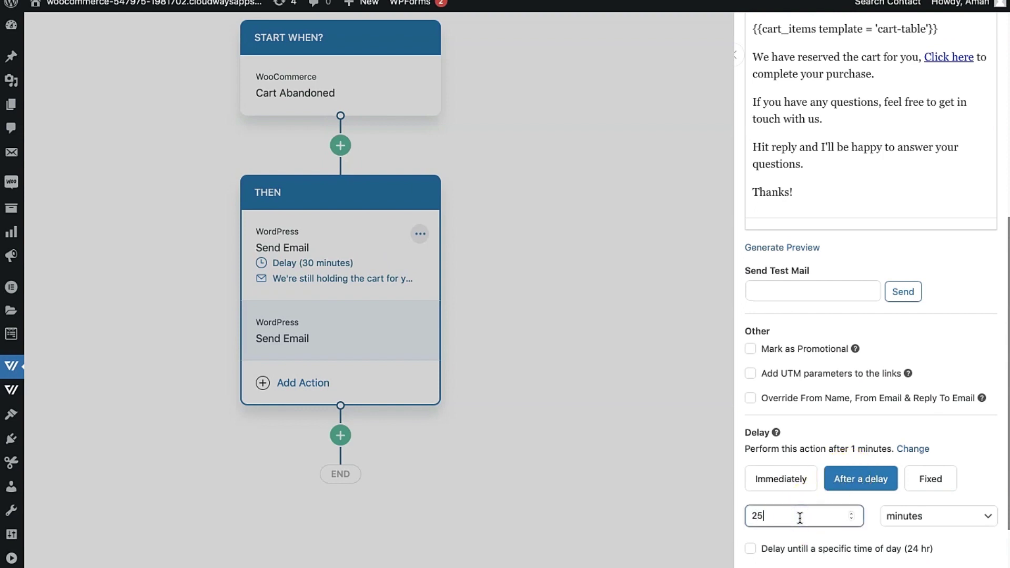
pyautogui.press('BackSpace')
pyautogui.write('4')
pyautogui.click(936, 516)
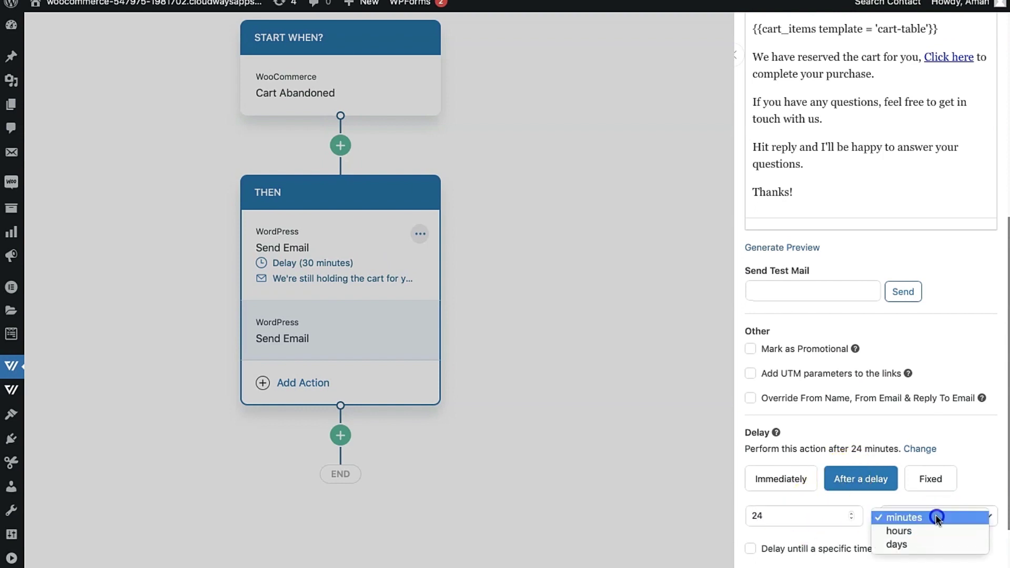
pyautogui.click(913, 530)
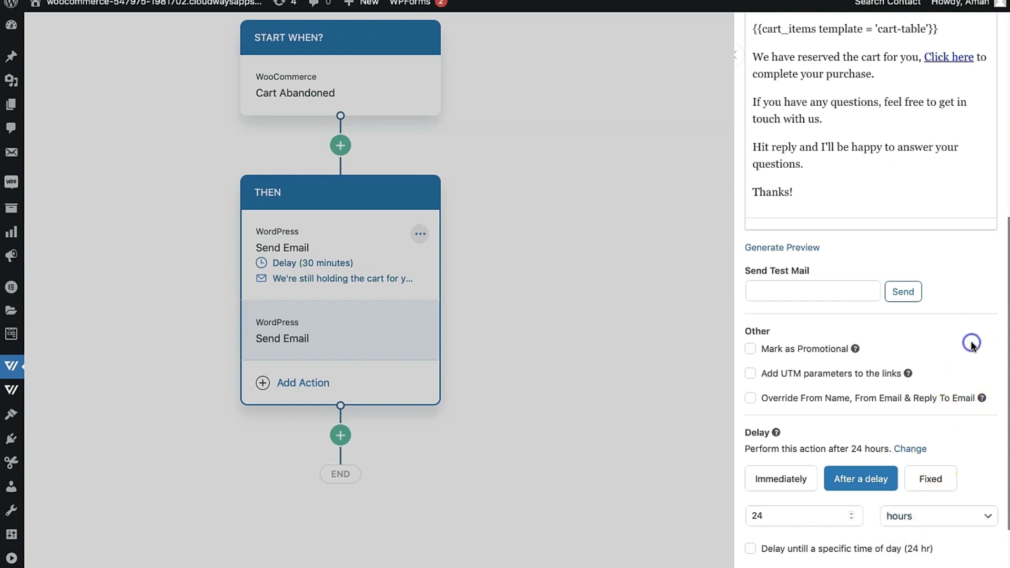
pyautogui.scroll(-2, 972, 345)
pyautogui.scroll(1, 972, 345)
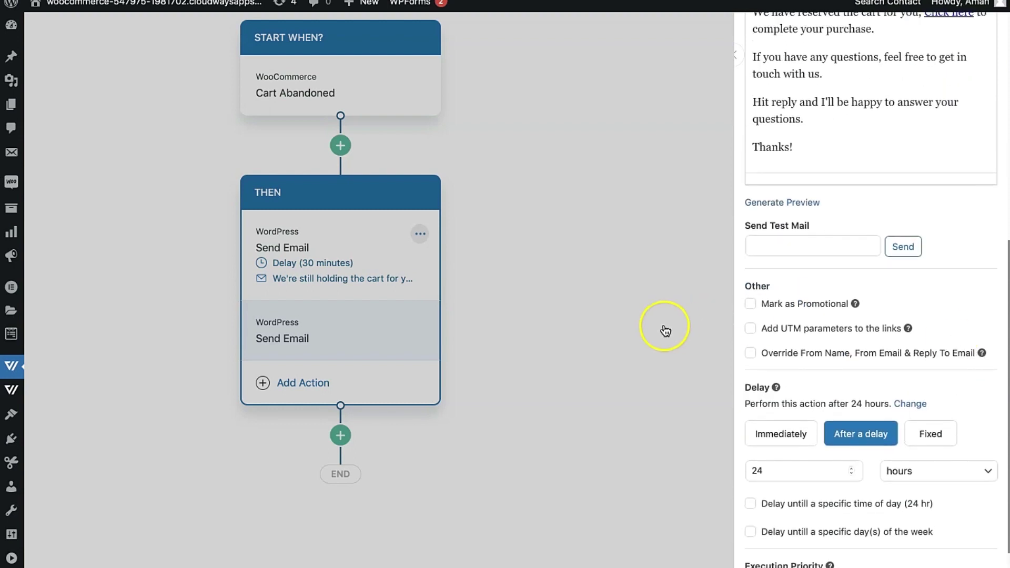
pyautogui.click(665, 331)
# Add a third Send Email action delayed 48 hours.
pyautogui.click(305, 414)
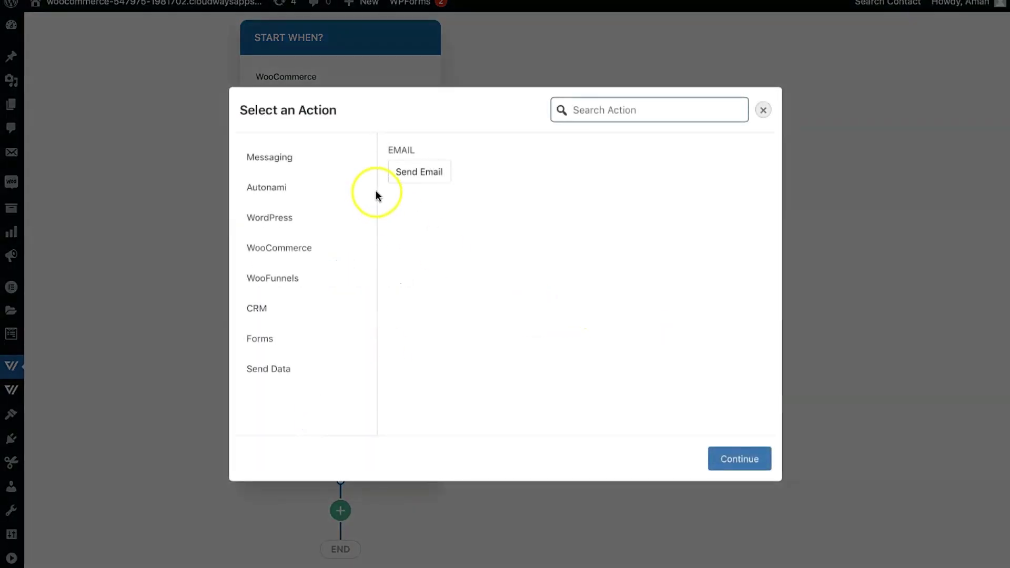
pyautogui.click(393, 178)
pyautogui.click(740, 459)
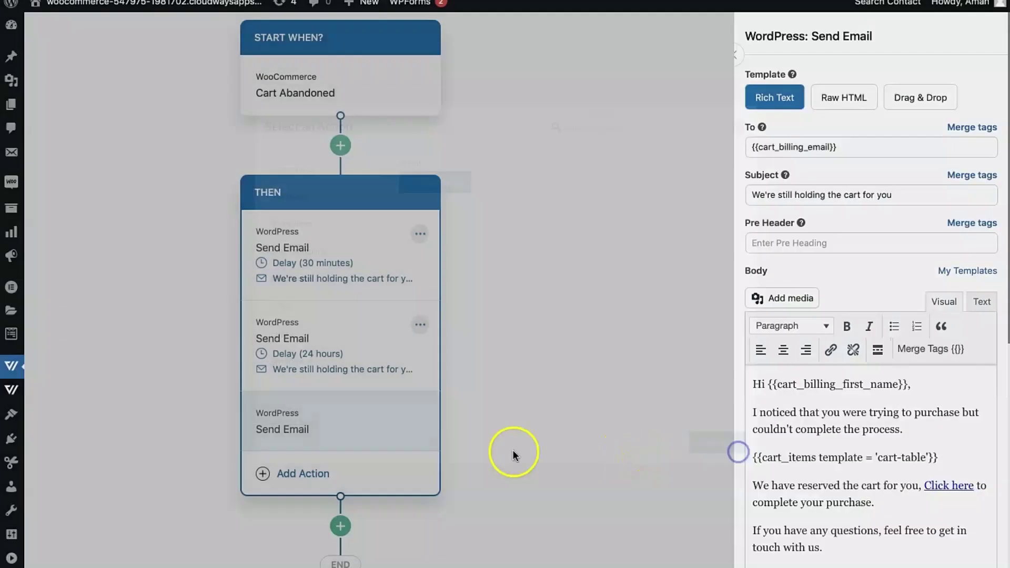
pyautogui.scroll(-8, 821, 474)
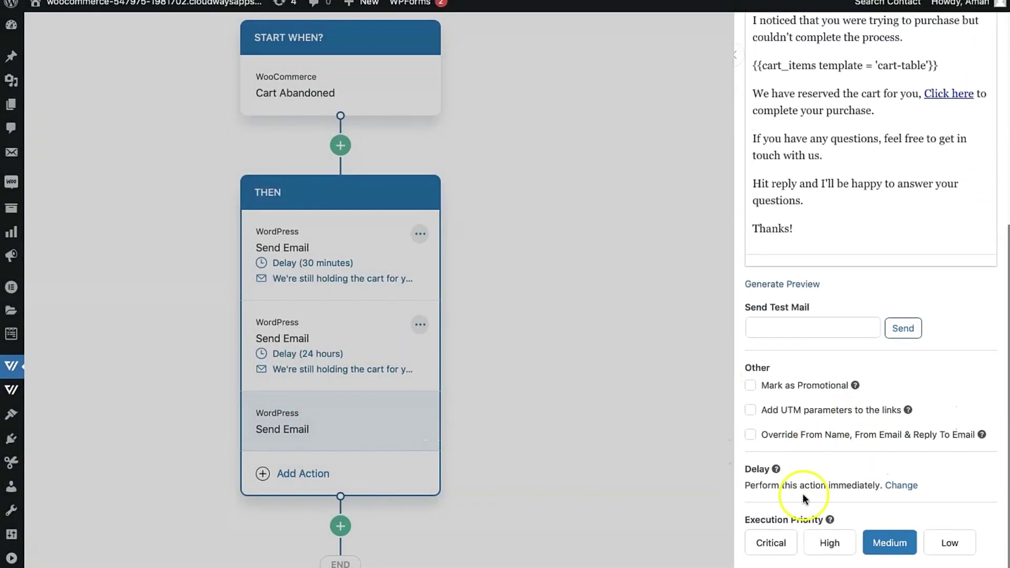
pyautogui.click(901, 486)
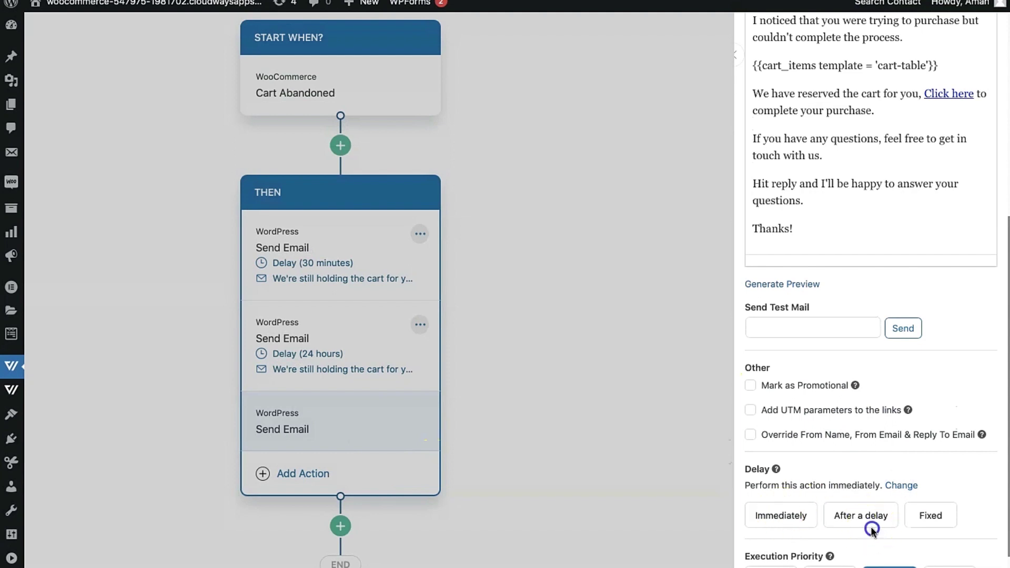
pyautogui.click(861, 516)
pyautogui.scroll(-3, 872, 526)
pyautogui.click(921, 425)
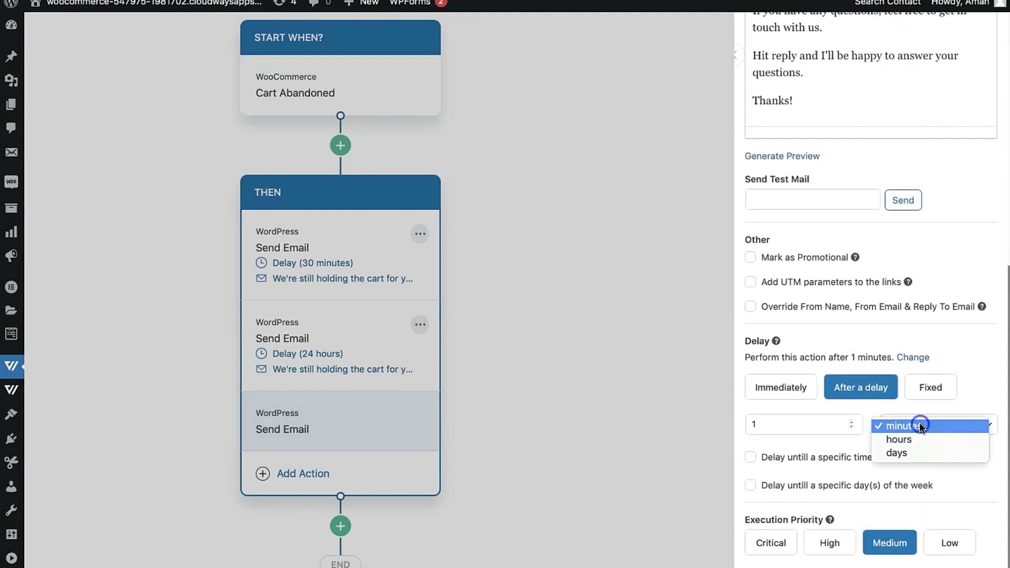
pyautogui.click(918, 440)
pyautogui.doubleClick(766, 419)
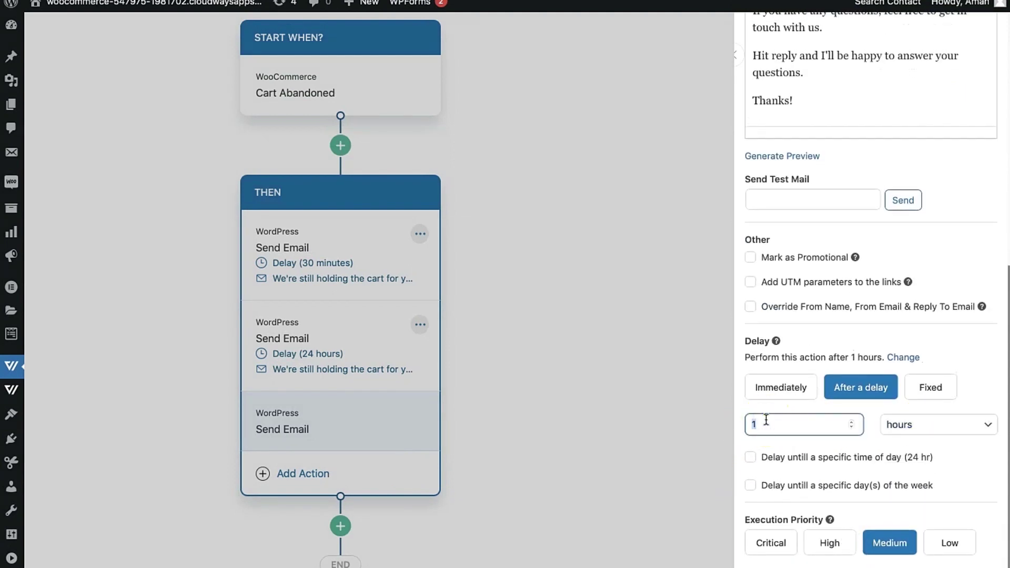
pyautogui.click(662, 372)
pyautogui.scroll(-2, 505, 326)
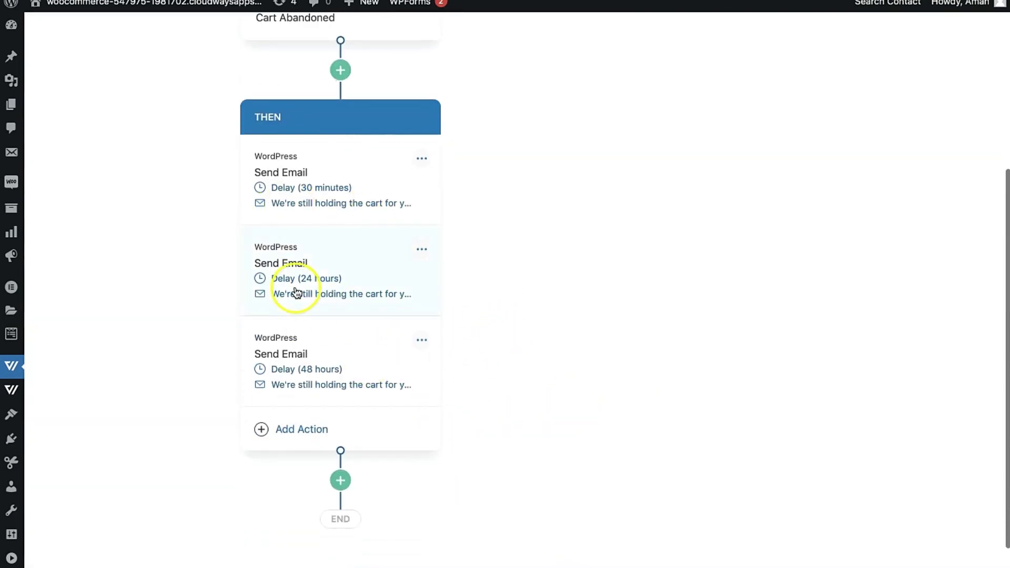
# Check the second email card, review the sequence, and start deleting the THEN block.
pyautogui.click(287, 257)
pyautogui.click(503, 322)
pyautogui.scroll(-3, 502, 322)
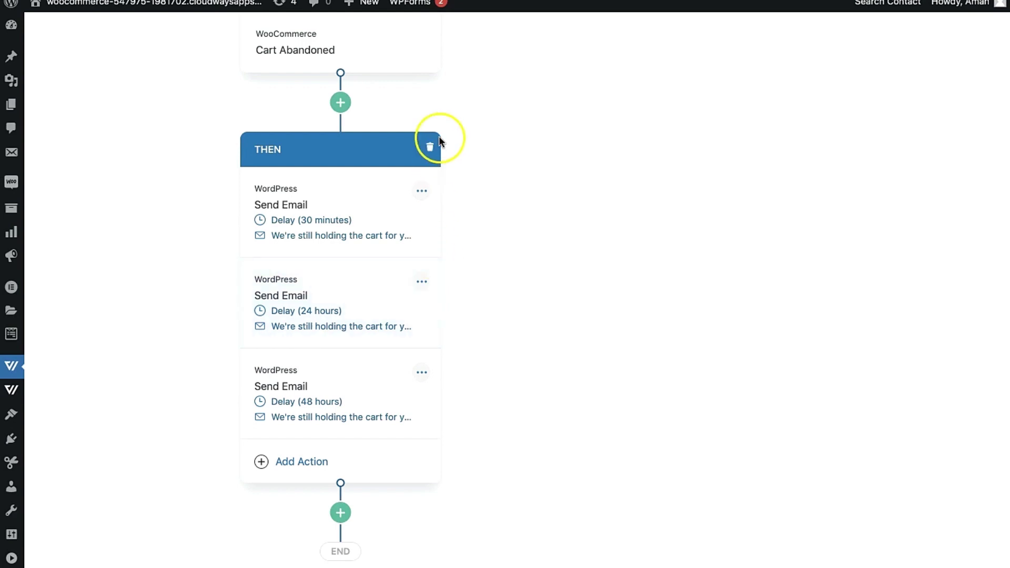
pyautogui.scroll(3, 567, 195)
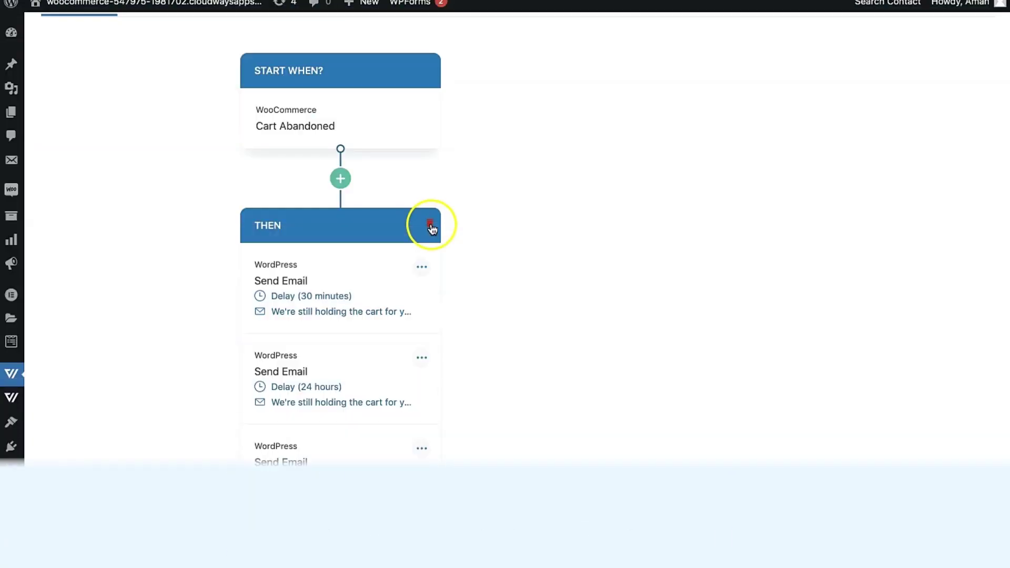
pyautogui.click(428, 225)
# Confirm deleting the old THEN block and add a Conditional Action after the Cart Abandoned trigger.
pyautogui.click(399, 370)
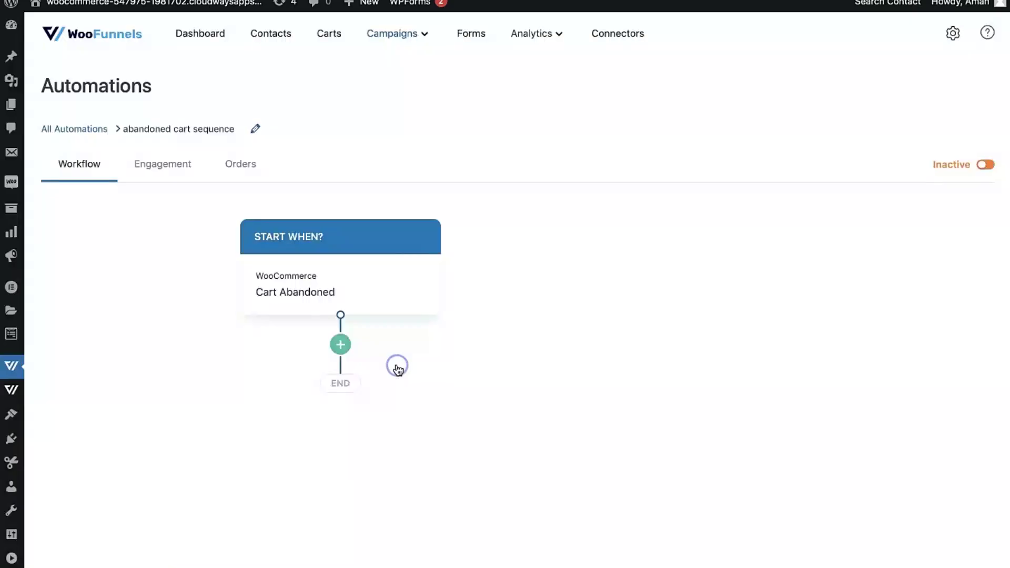
pyautogui.click(340, 345)
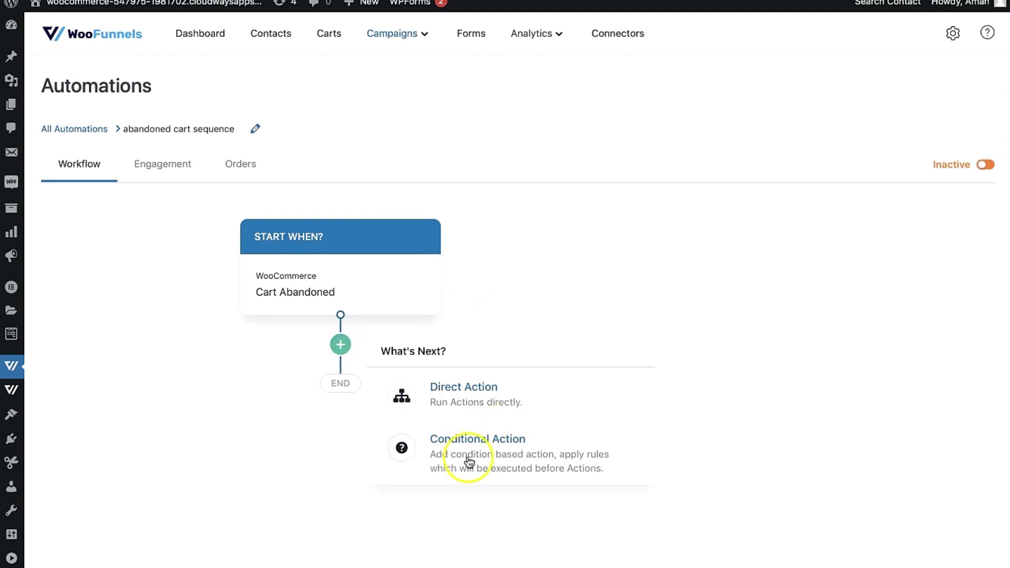
pyautogui.click(468, 454)
pyautogui.scroll(-2, 473, 337)
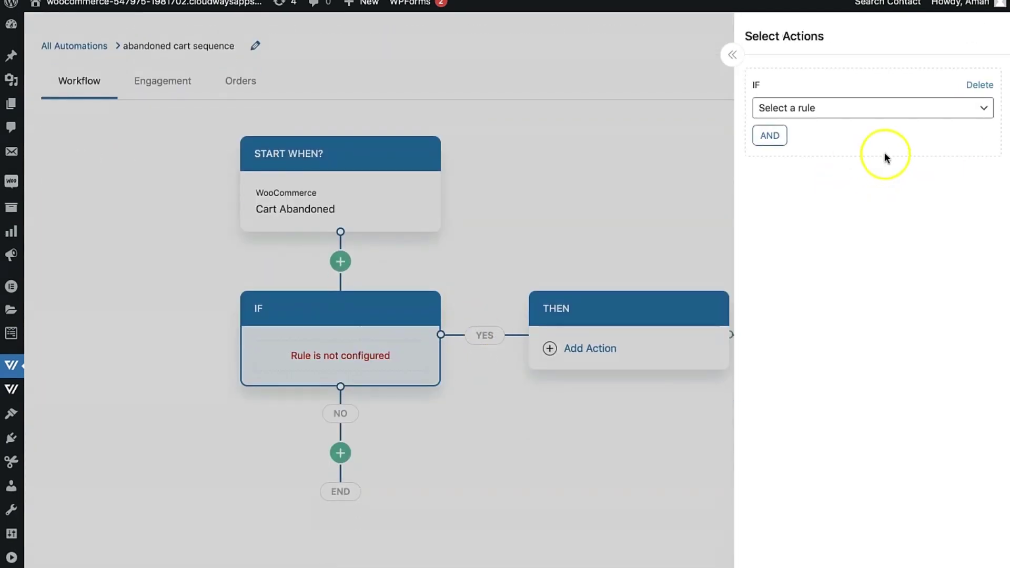
# Set the condition rule to Cart Total is greater than 35, then start a yes-branch action.
pyautogui.click(857, 105)
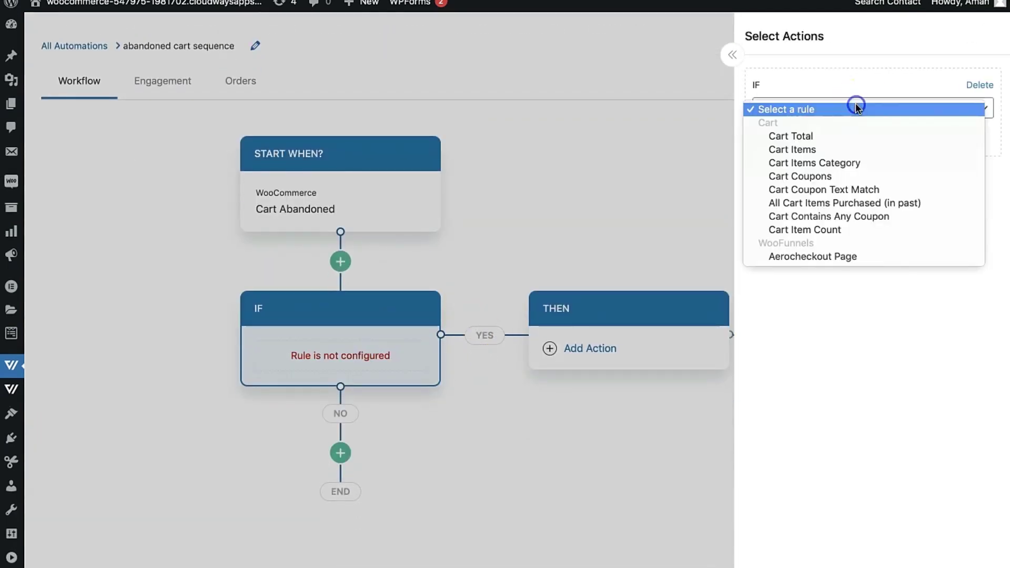
pyautogui.click(783, 137)
pyautogui.click(802, 136)
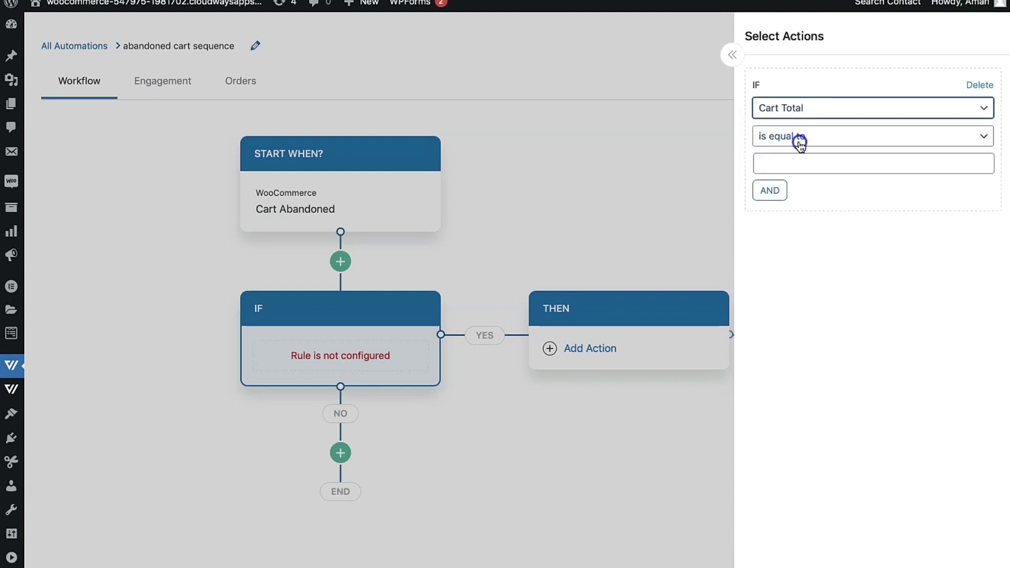
pyautogui.click(779, 164)
pyautogui.click(781, 166)
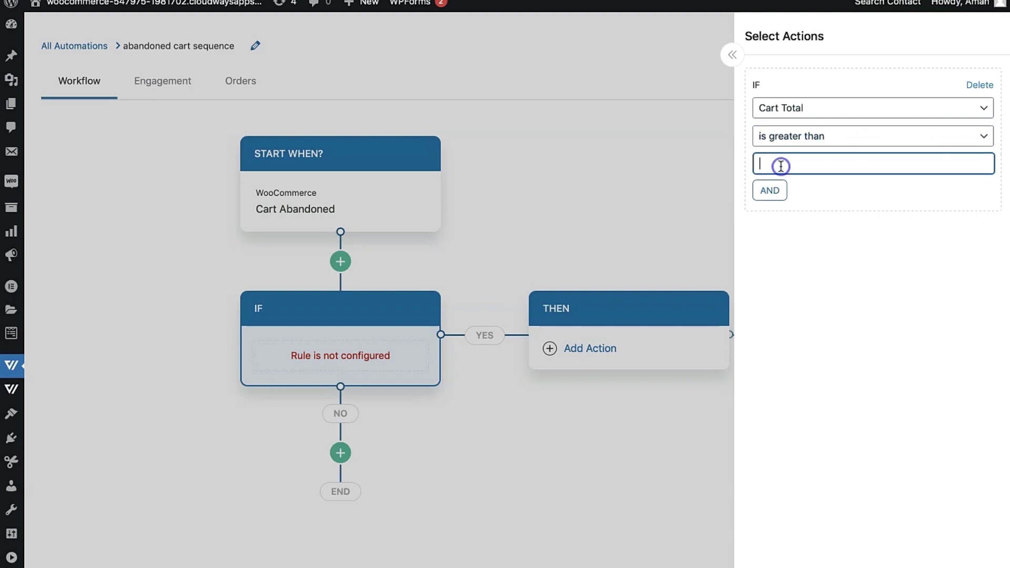
pyautogui.write('35')
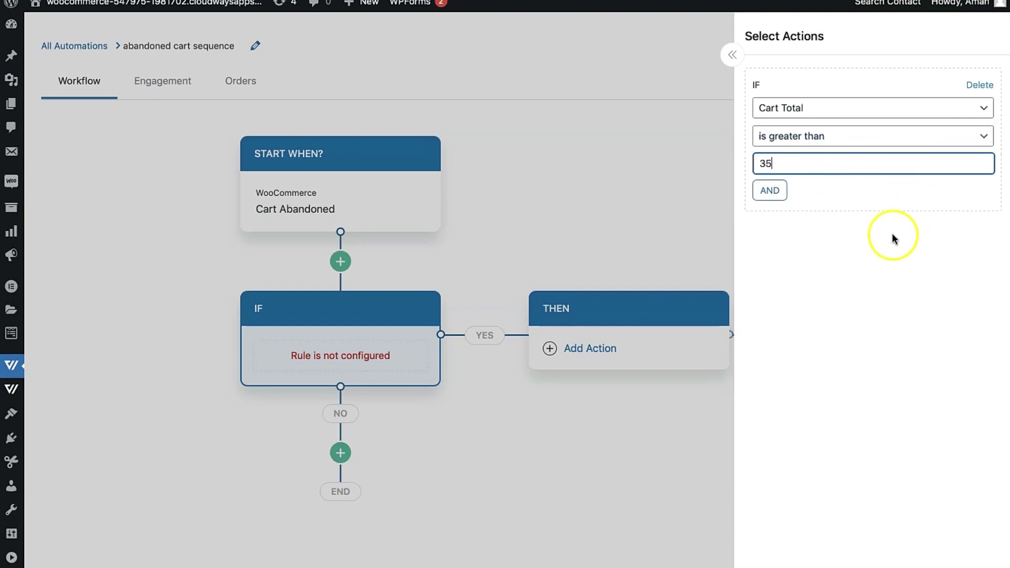
pyautogui.click(884, 232)
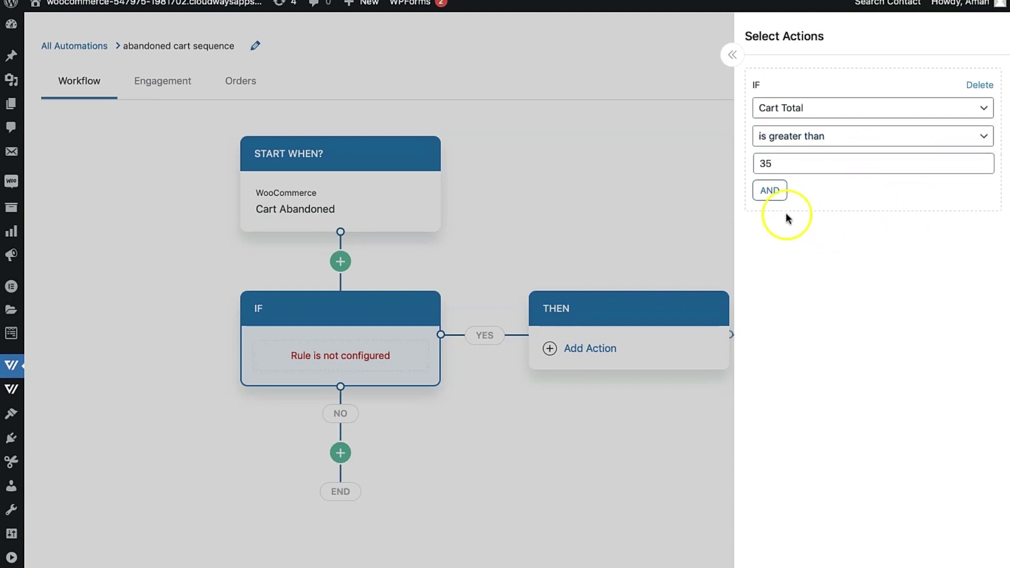
pyautogui.click(664, 256)
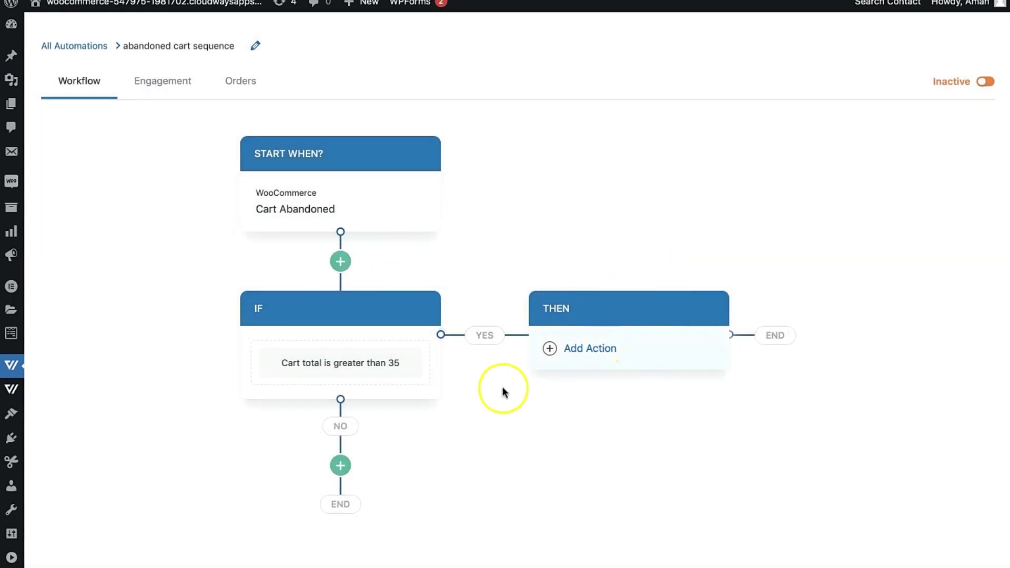
pyautogui.click(584, 350)
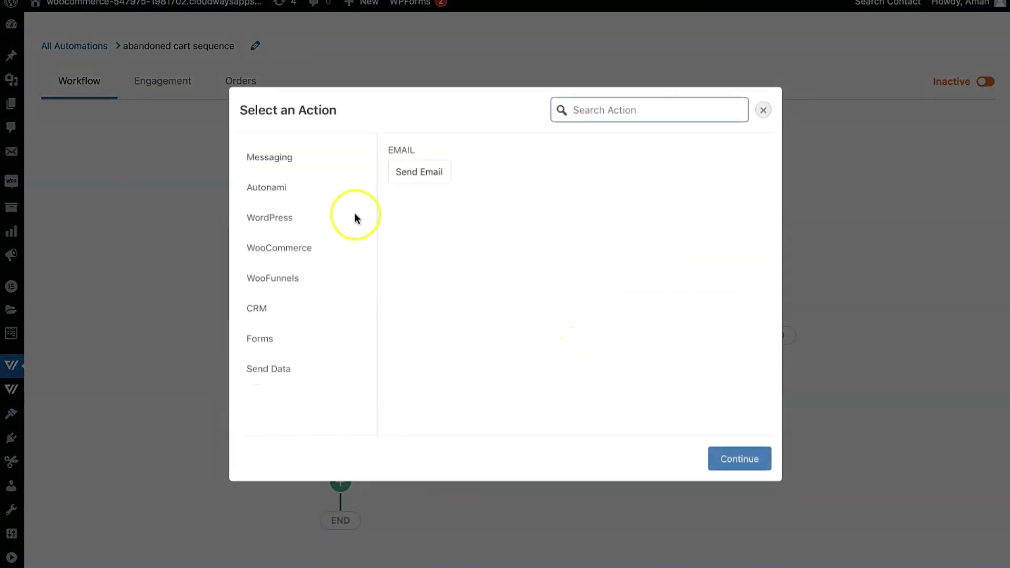
# Add a Send Email action, 'We're still holding the cart for you', to the yes branch.
pyautogui.click(405, 174)
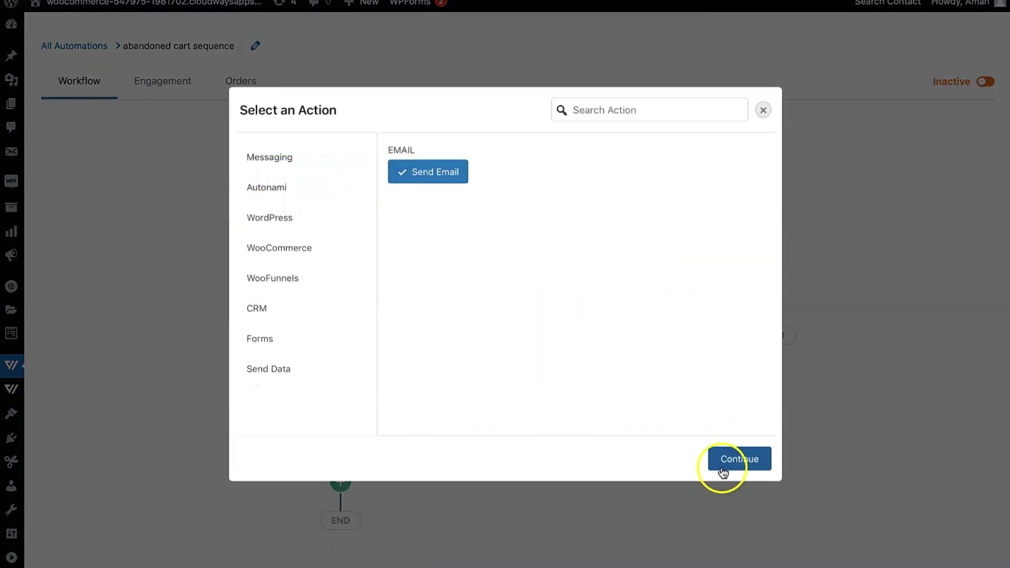
pyautogui.click(725, 465)
pyautogui.scroll(-1, 852, 257)
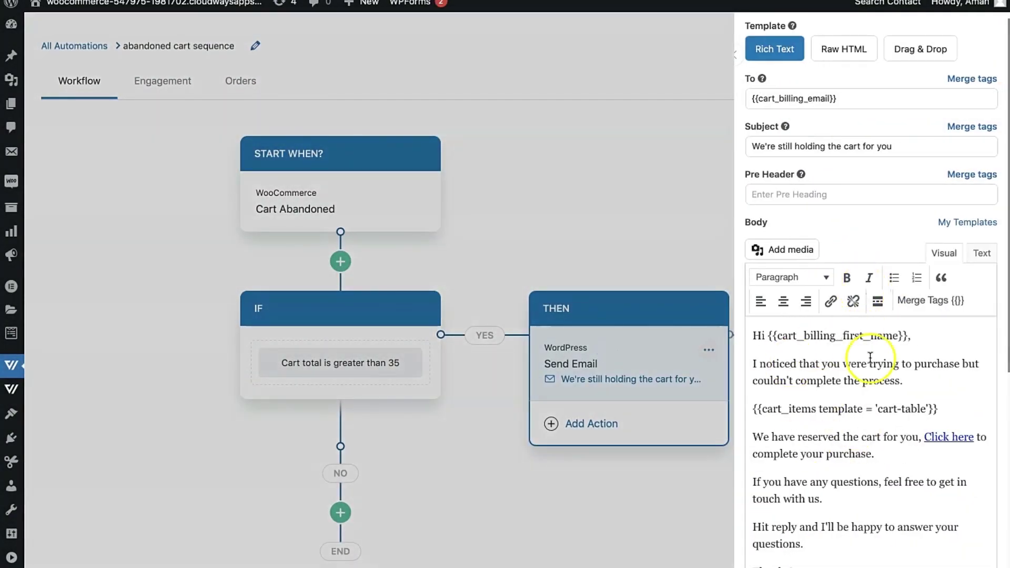
pyautogui.scroll(-1, 840, 386)
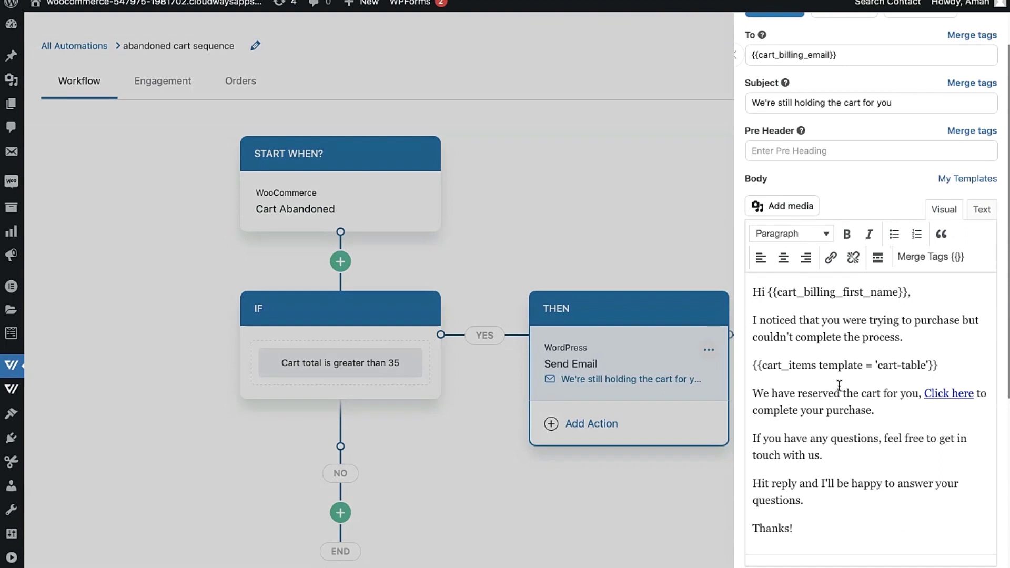
pyautogui.click(681, 258)
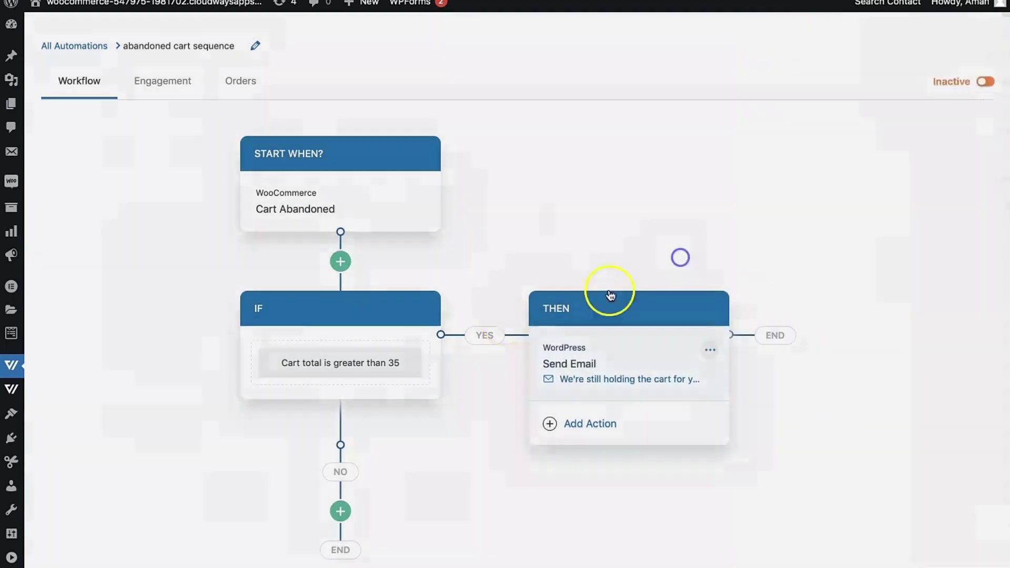
pyautogui.scroll(-3, 406, 440)
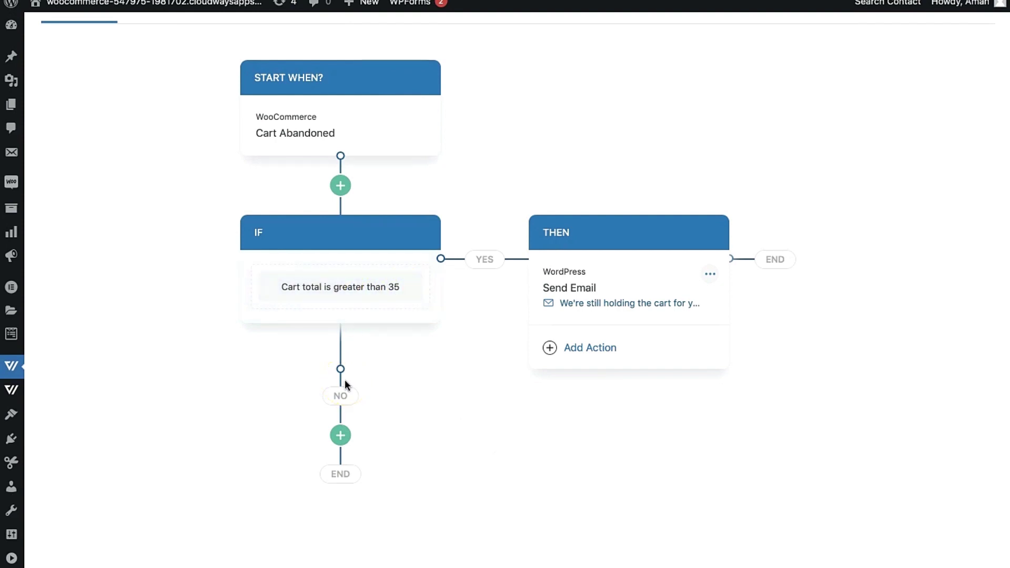
# Add a Direct Action on the no branch sending the 'We're still holding the cart for you' email.
pyautogui.click(340, 435)
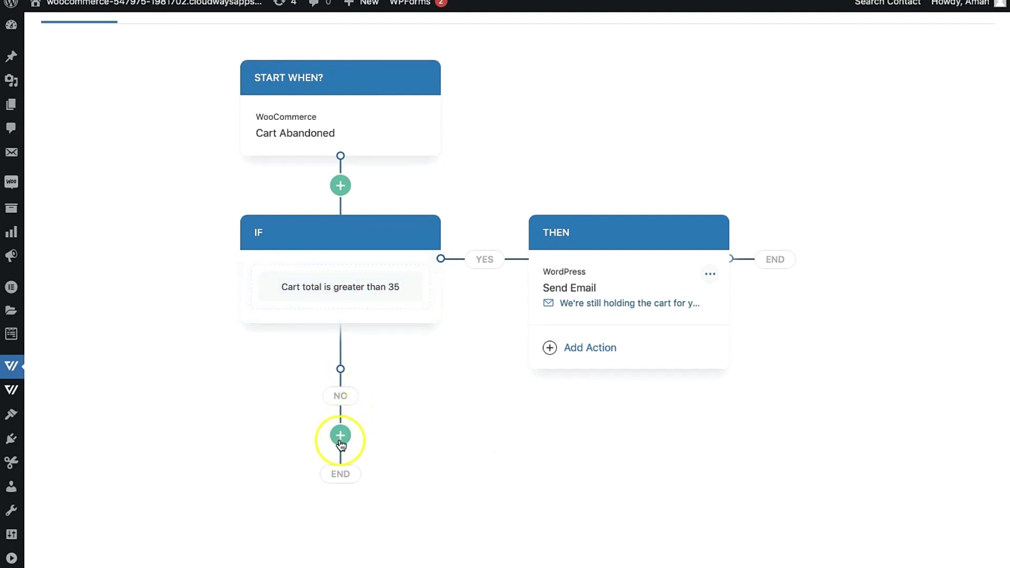
pyautogui.click(411, 465)
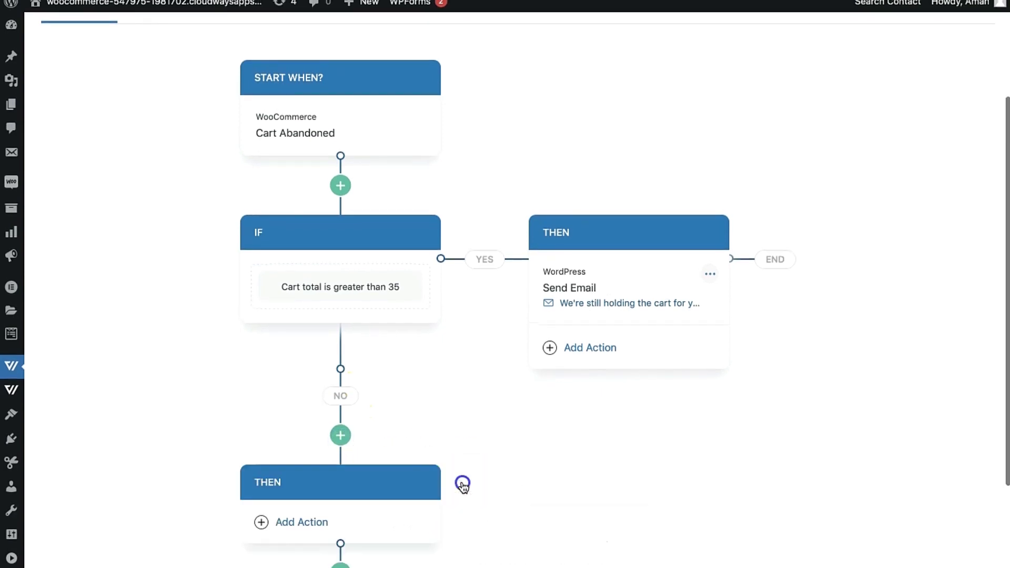
pyautogui.scroll(-2, 374, 516)
pyautogui.click(291, 439)
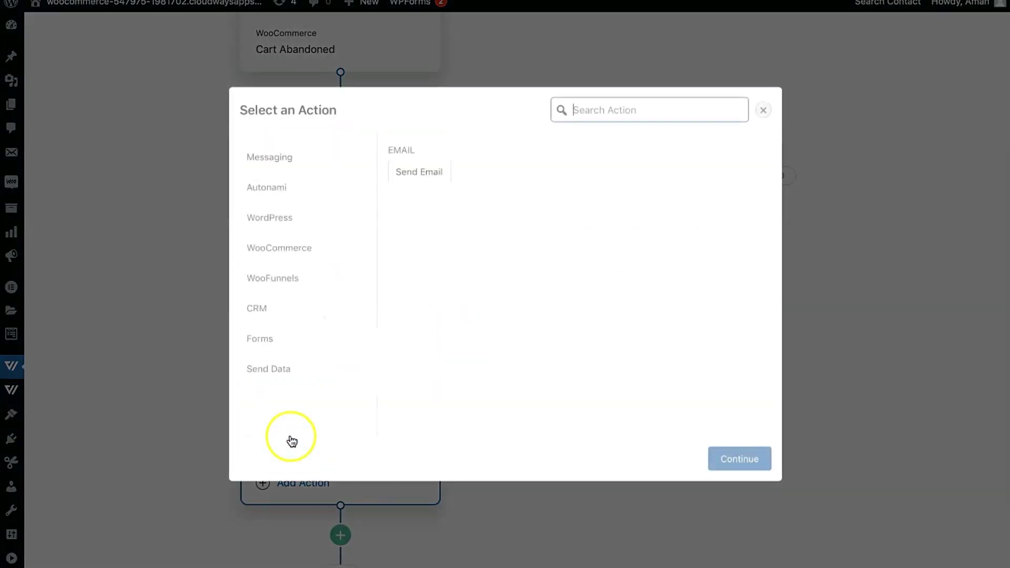
pyautogui.click(441, 175)
pyautogui.click(746, 458)
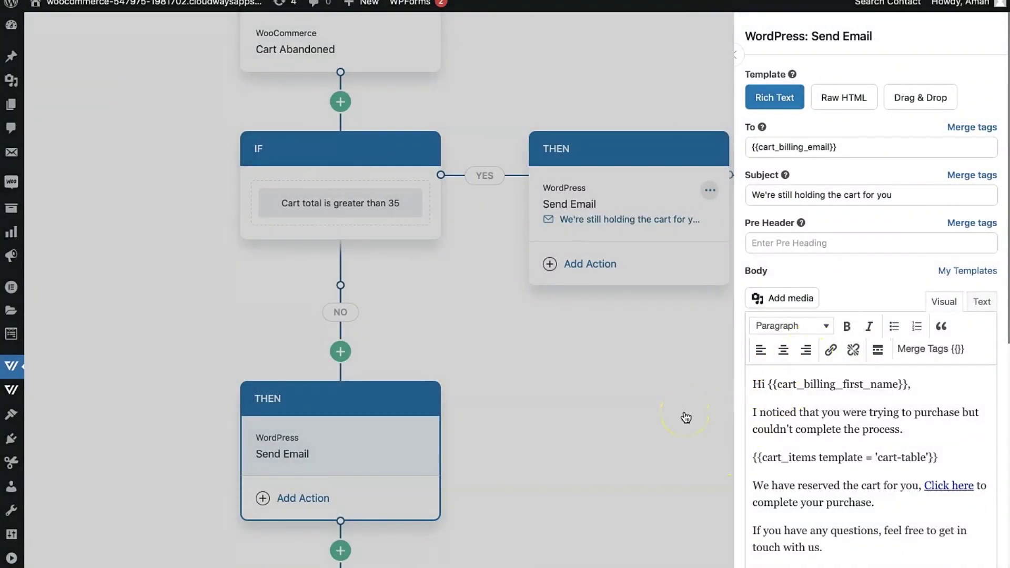
pyautogui.click(686, 417)
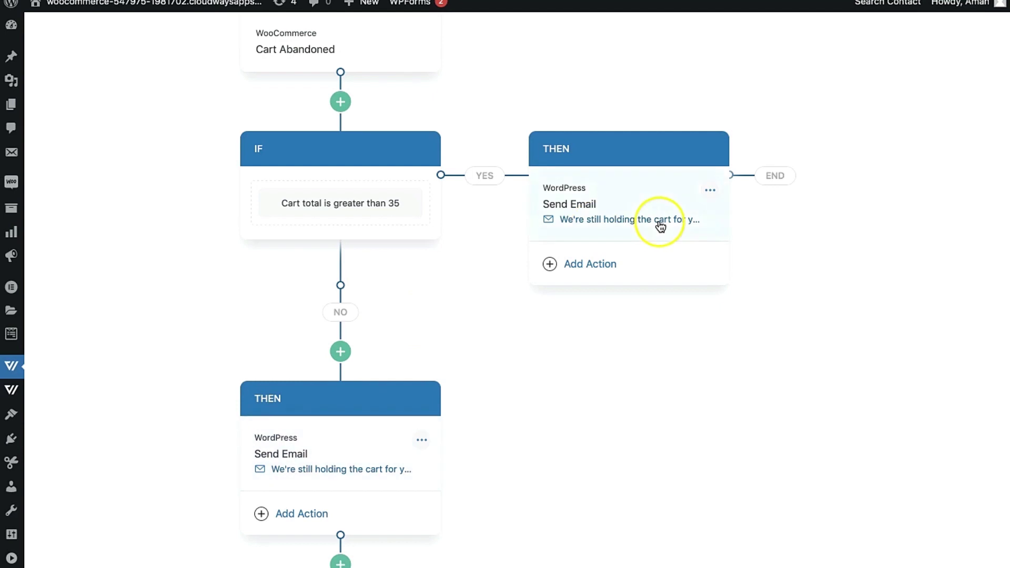
# Add a second Send Email action to the yes branch, bringing up its email settings.
pyautogui.click(586, 260)
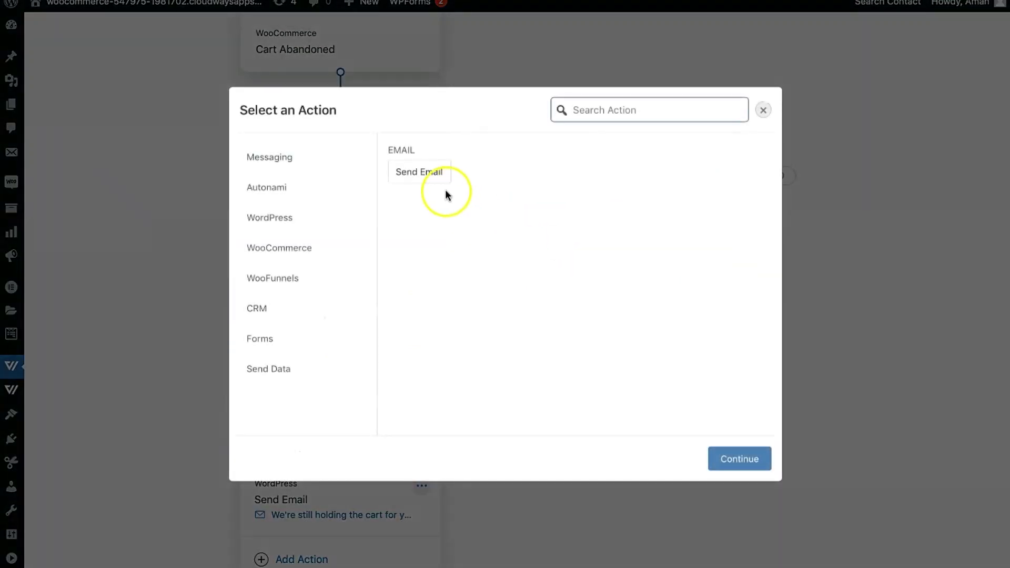
pyautogui.click(416, 171)
pyautogui.click(731, 468)
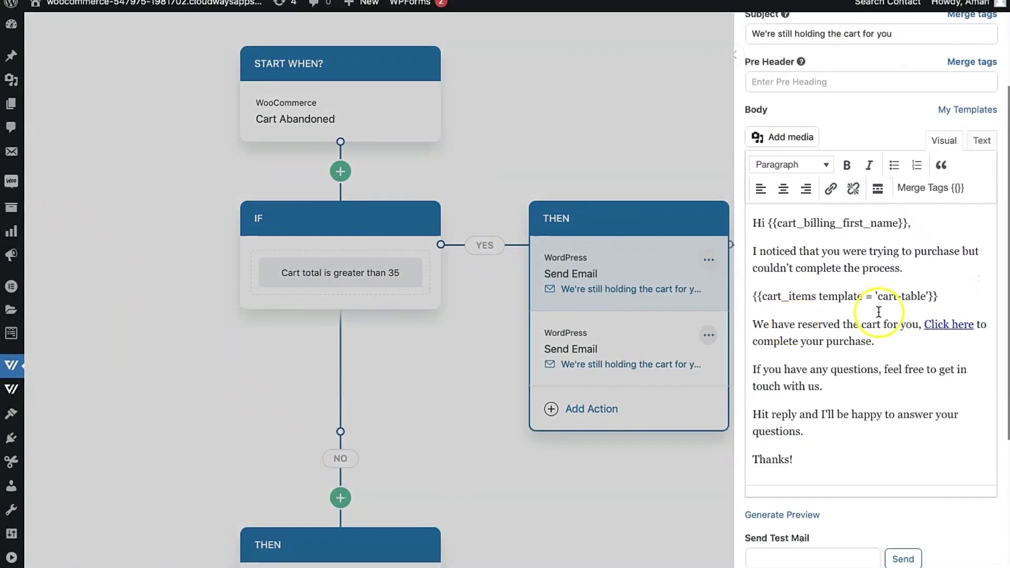
# Add a blank line below the cart items and insert the create_coupon merge tag.
pyautogui.click(978, 296)
pyautogui.press('Return')
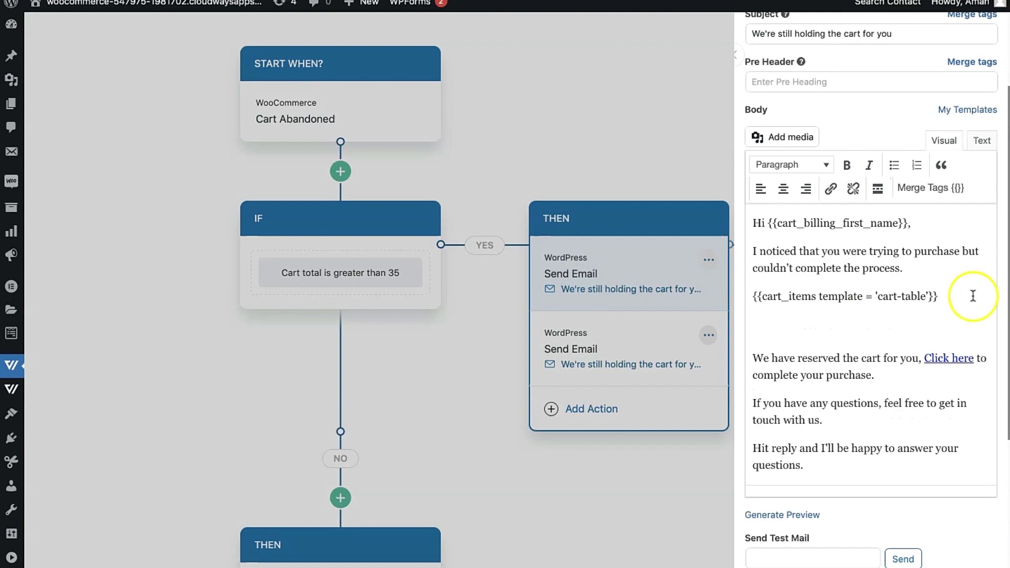
pyautogui.click(942, 187)
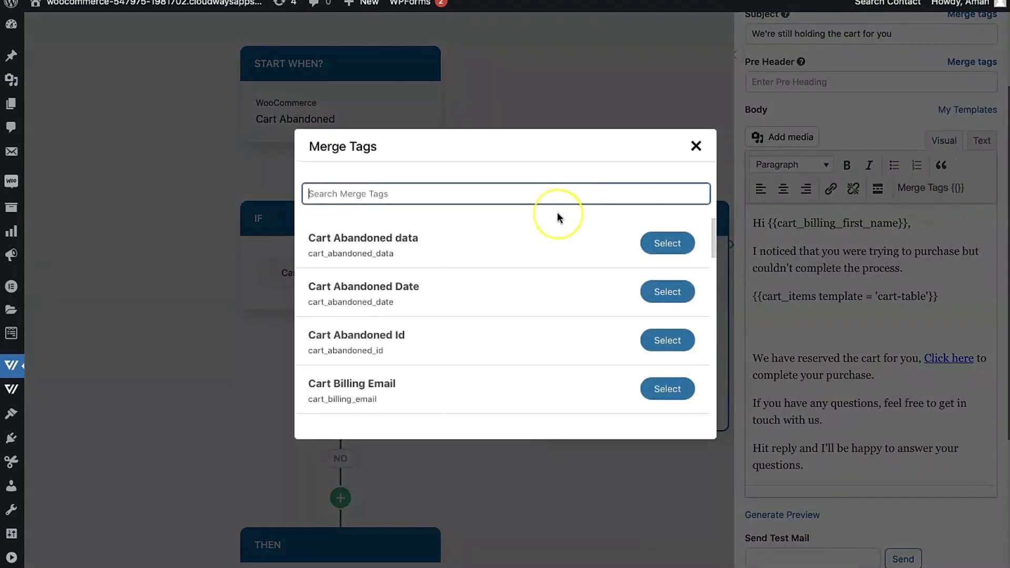
pyautogui.write('coupo')
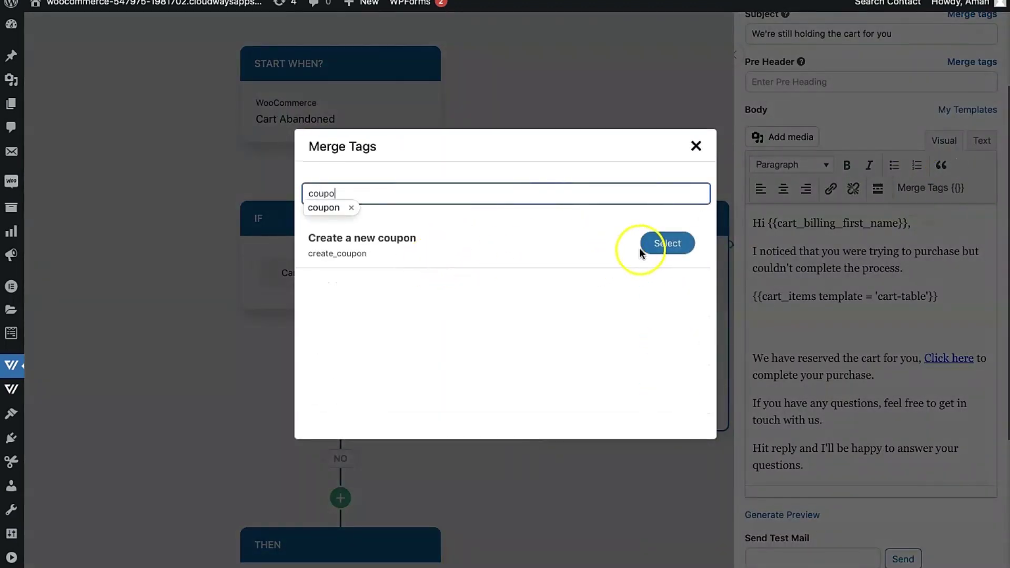
pyautogui.click(641, 249)
# Base the coupon on 'abandoneduser' and name it {{cart_billing_first_name}}save10.
pyautogui.click(487, 205)
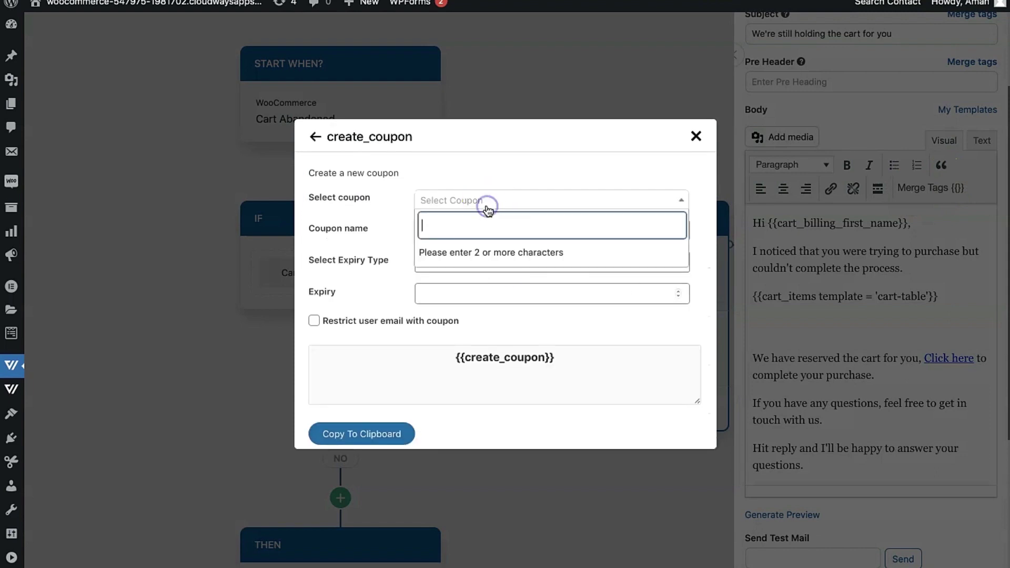
pyautogui.write('aba')
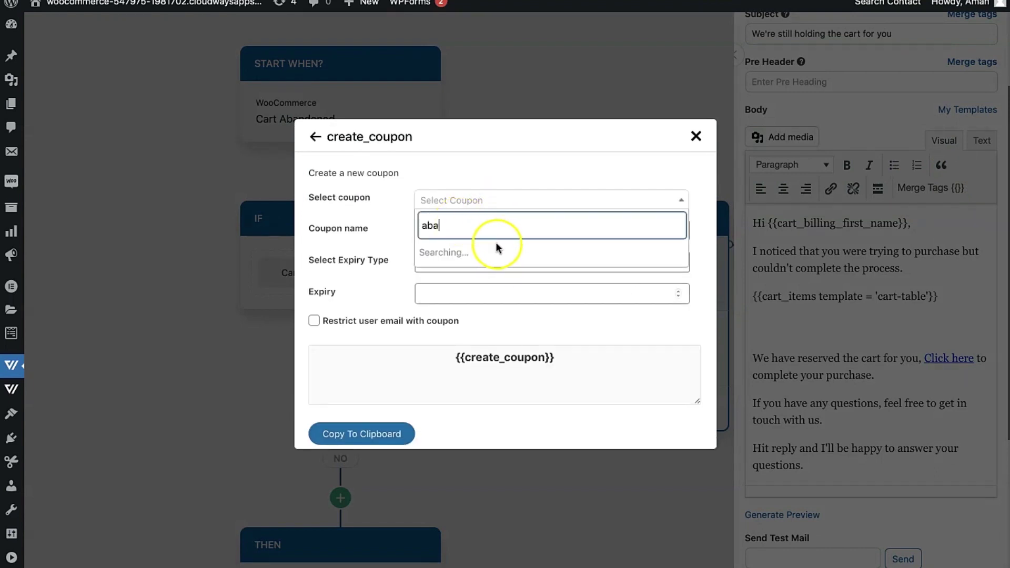
pyautogui.click(450, 252)
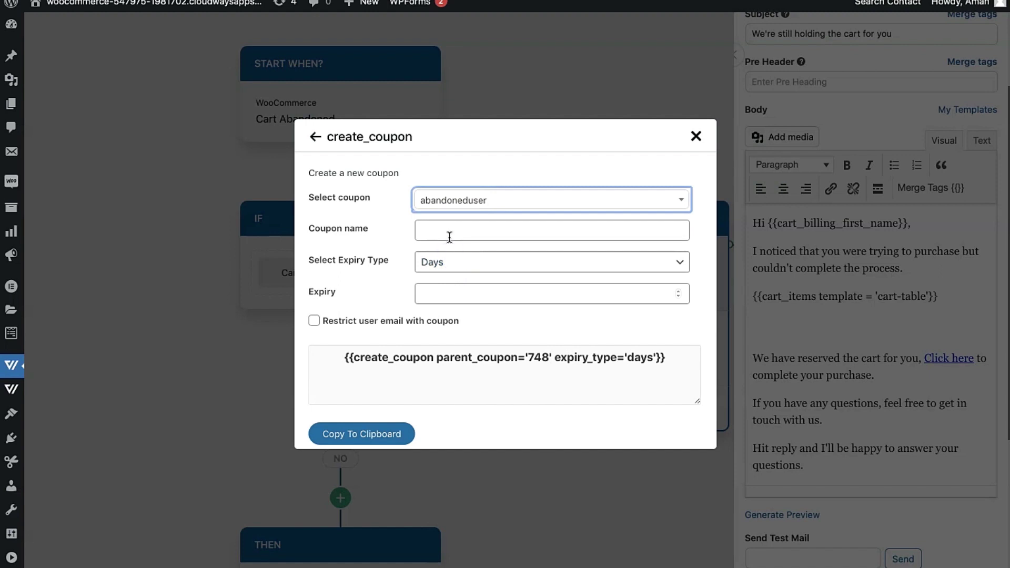
pyautogui.click(449, 237)
pyautogui.write('save10')
pyautogui.doubleClick(452, 232)
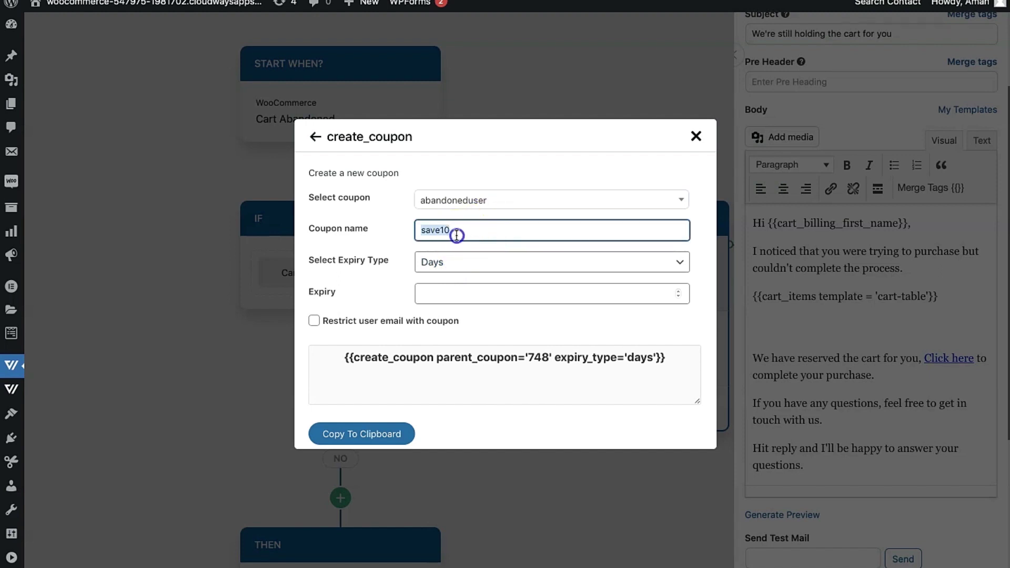
pyautogui.press('BackSpace')
pyautogui.write('save10')
pyautogui.doubleClick(449, 233)
pyautogui.press('BackSpace')
pyautogui.write('{{cart_billing_first_name}}')
pyautogui.write('save10')
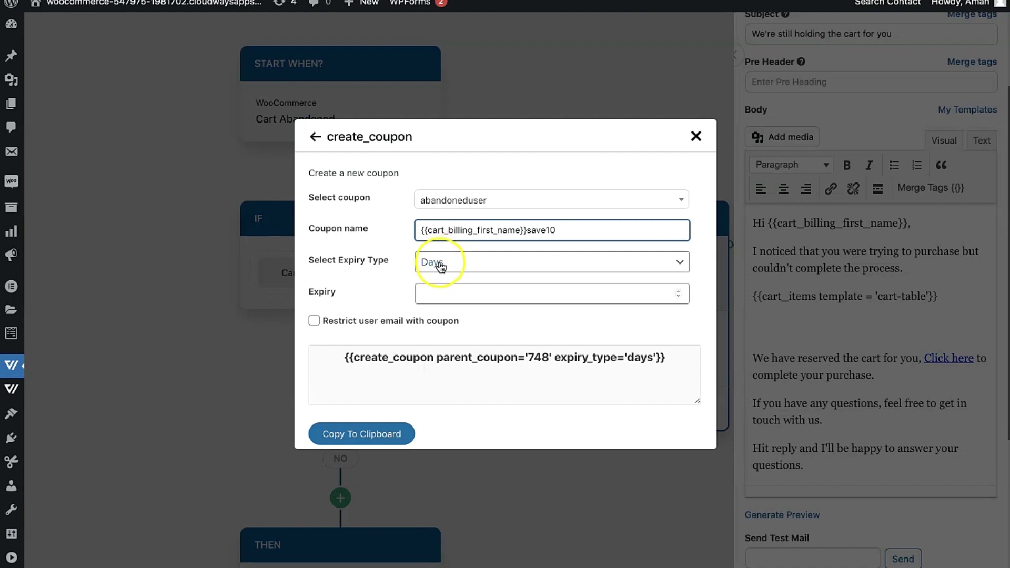
# Set a 3-day expiry, restrict to the user's email, and copy the merge tag.
pyautogui.click(440, 265)
pyautogui.click(463, 252)
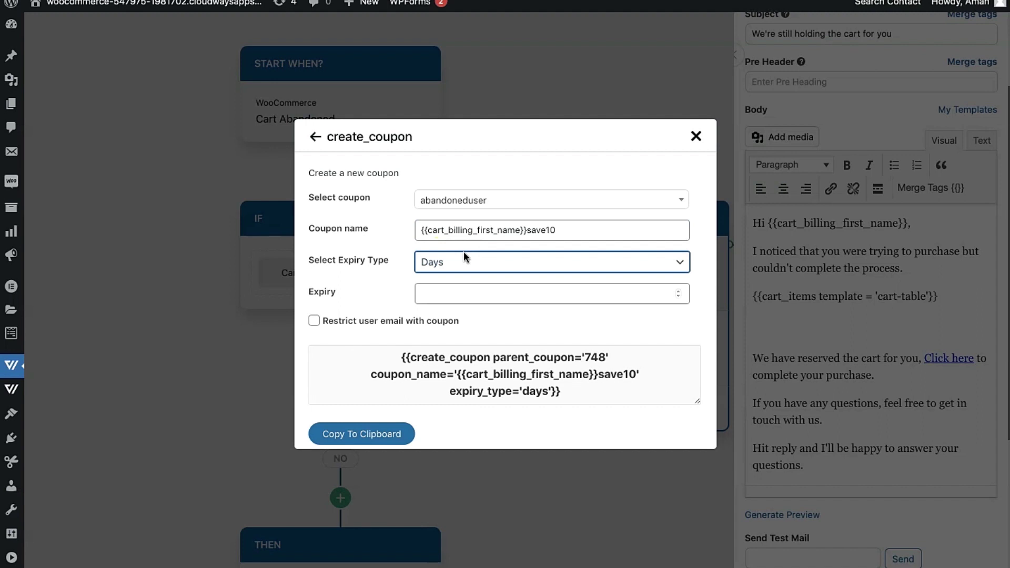
pyautogui.click(435, 293)
pyautogui.write('3')
pyautogui.click(376, 297)
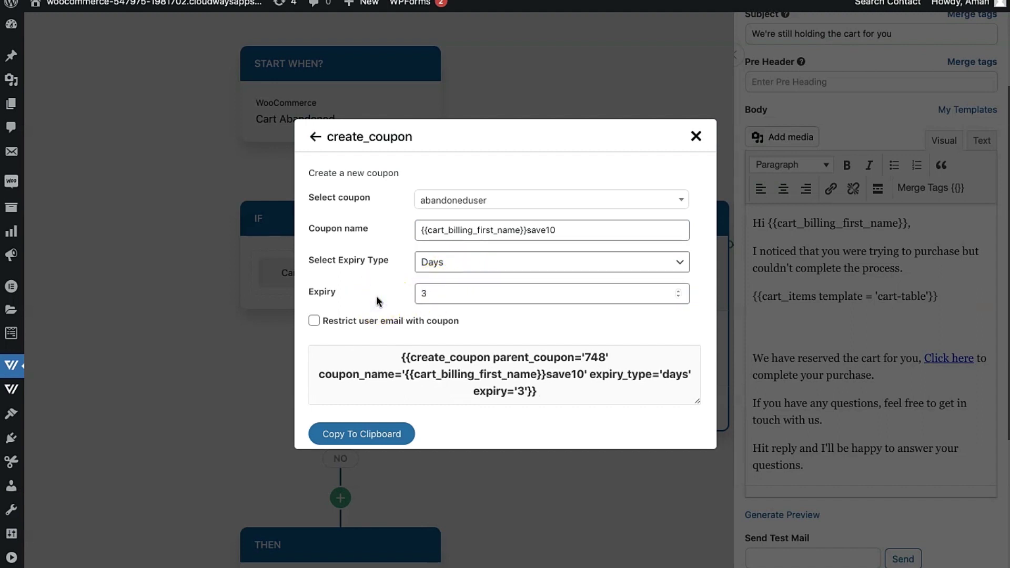
pyautogui.click(438, 360)
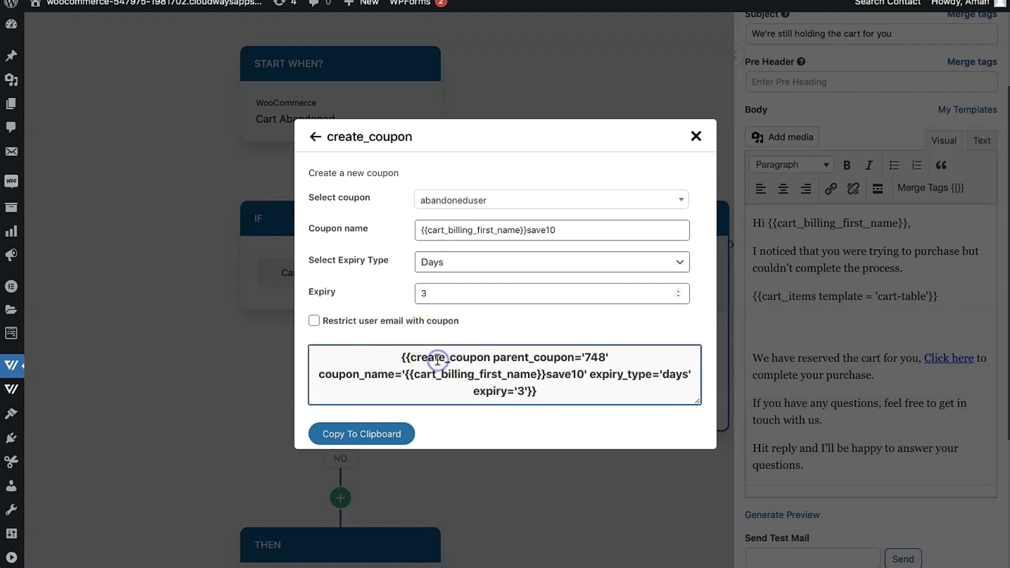
pyautogui.click(358, 327)
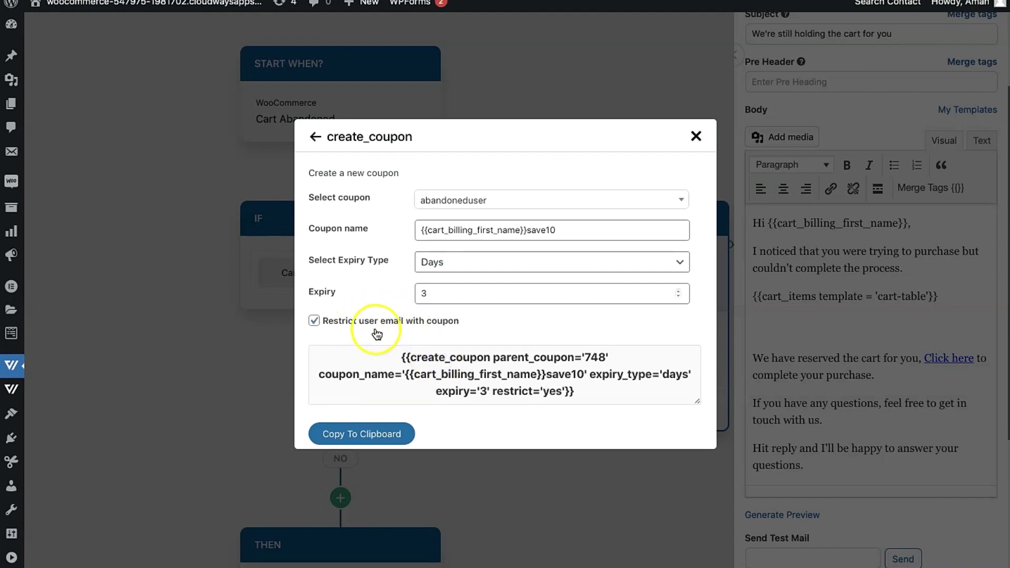
pyautogui.tripleClick(429, 350)
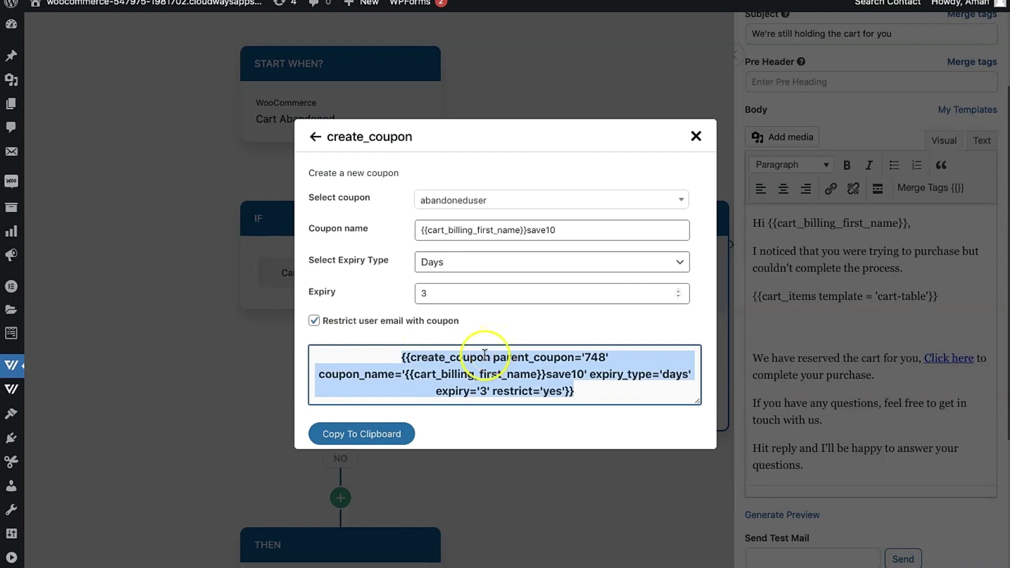
pyautogui.click(371, 434)
pyautogui.click(817, 327)
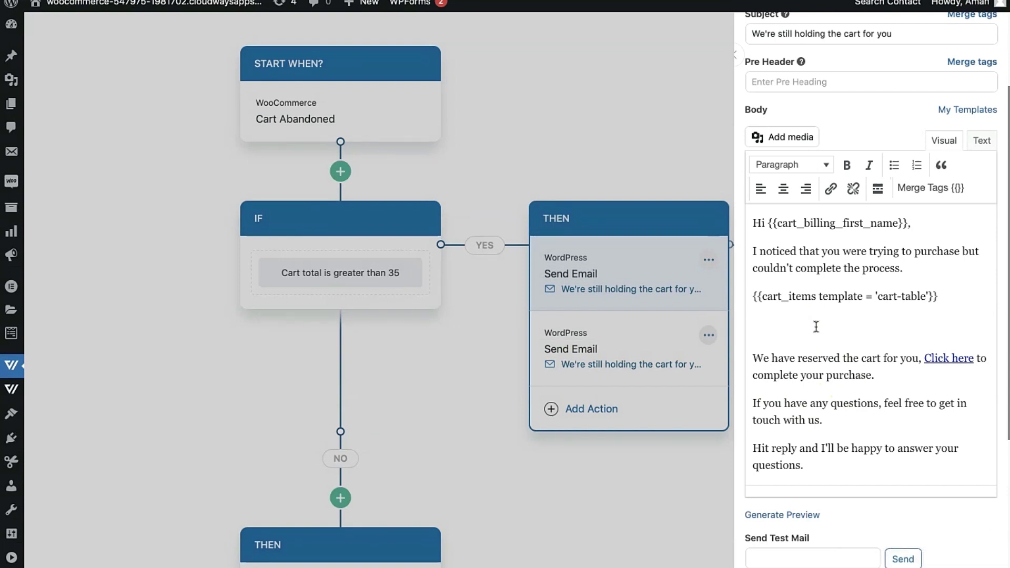
# Write the 10% savings sentence ending 'Use this coupon code on the checkout -' plus the pasted coupon tag.
pyautogui.write('H')
pyautogui.press('BackSpace')
pyautogui.write('Game')
pyautogui.press('BackSpace')
pyautogui.press('BackSpace')
pyautogui.press('BackSpace')
pyautogui.press('BackSpace')
pyautogui.write('You can save 10% on your pur')
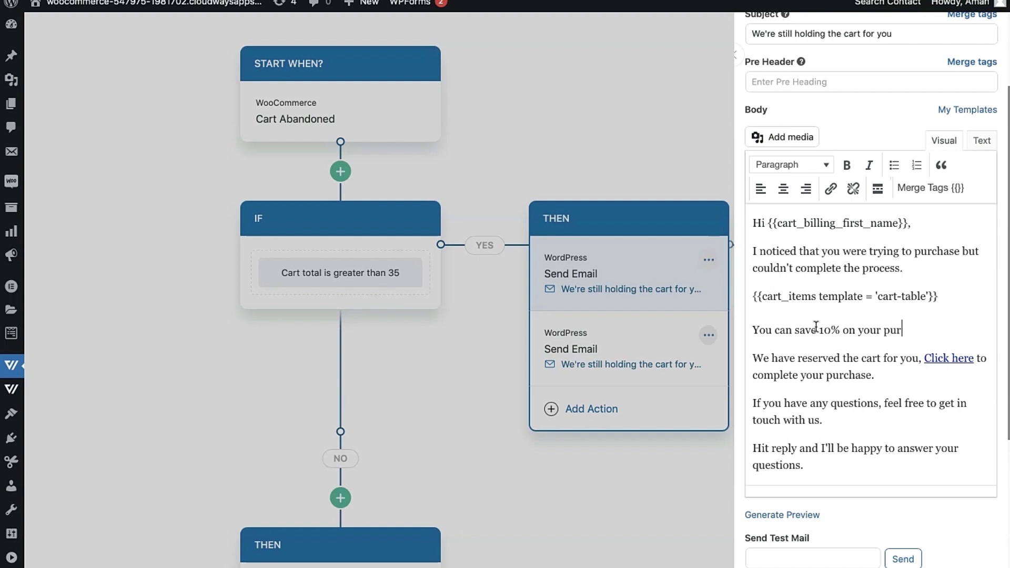
pyautogui.write('chase when you o')
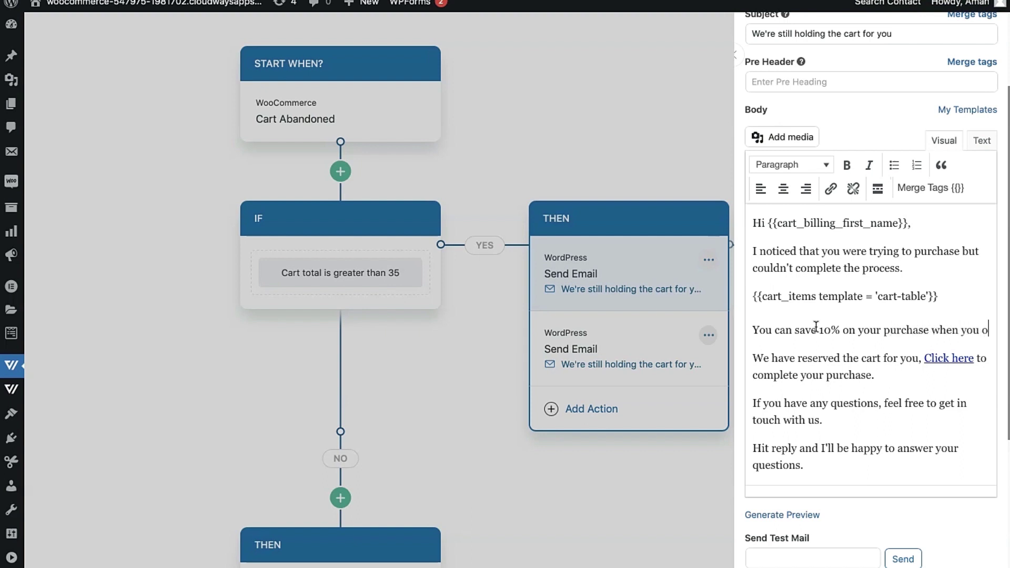
pyautogui.write('rder right')
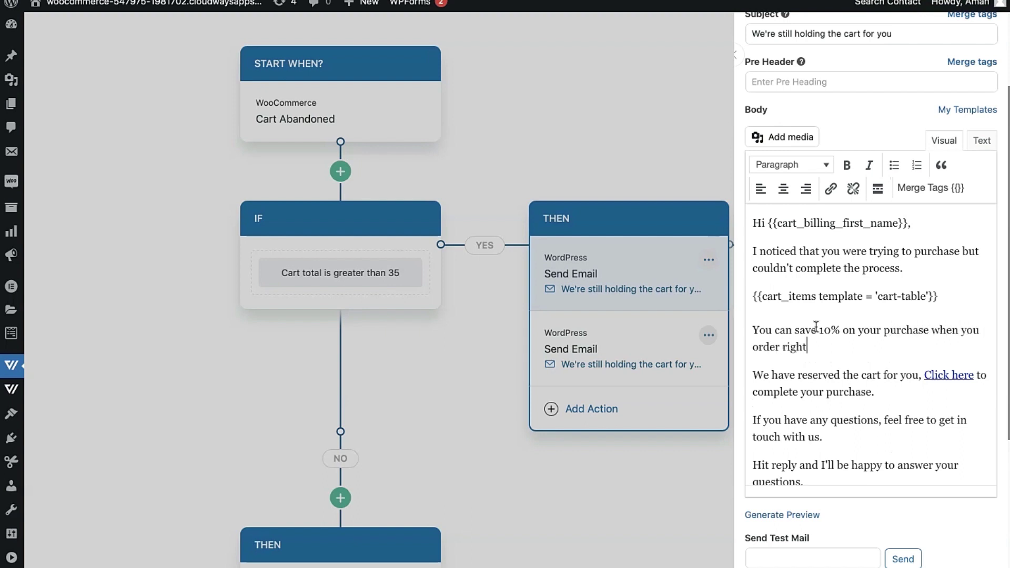
pyautogui.press('BackSpace')
pyautogui.press('BackSpace')
pyautogui.press('BackSpace')
pyautogui.press('BackSpace')
pyautogui.press('BackSpace')
pyautogui.write('today. Use this')
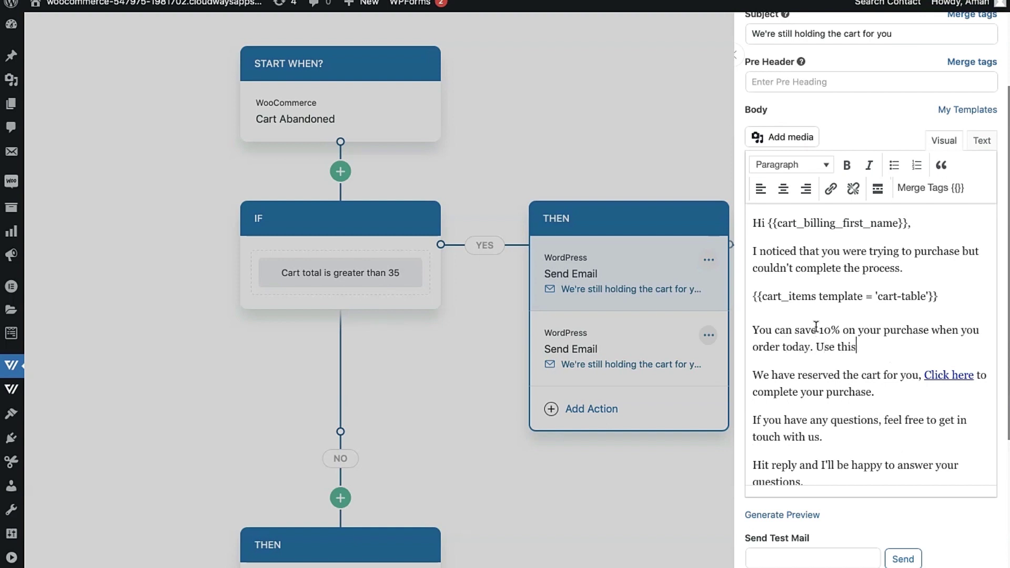
pyautogui.write(' coupon code on the ')
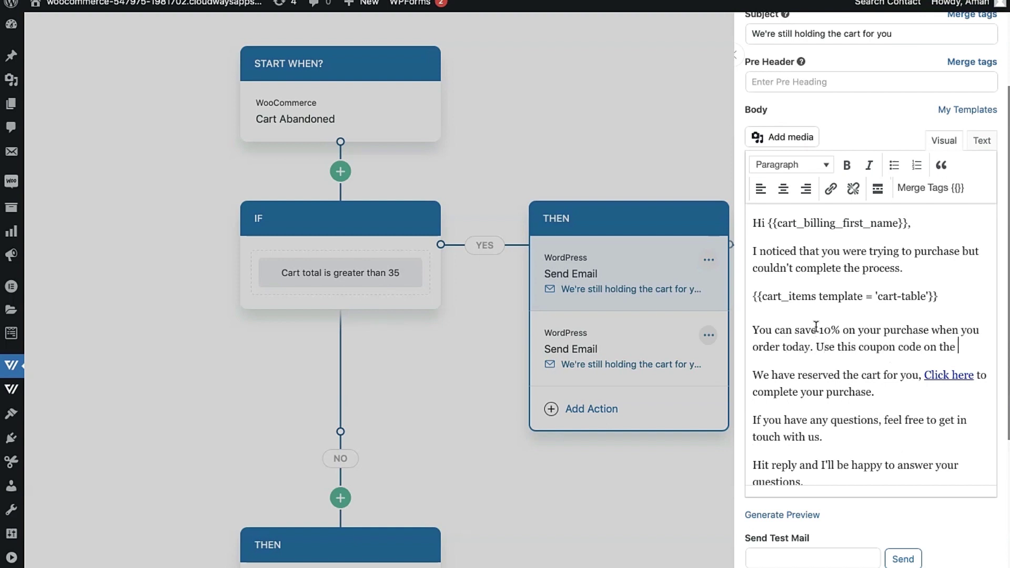
pyautogui.write('checkout -')
pyautogui.hotkey('ctrl', 'v')
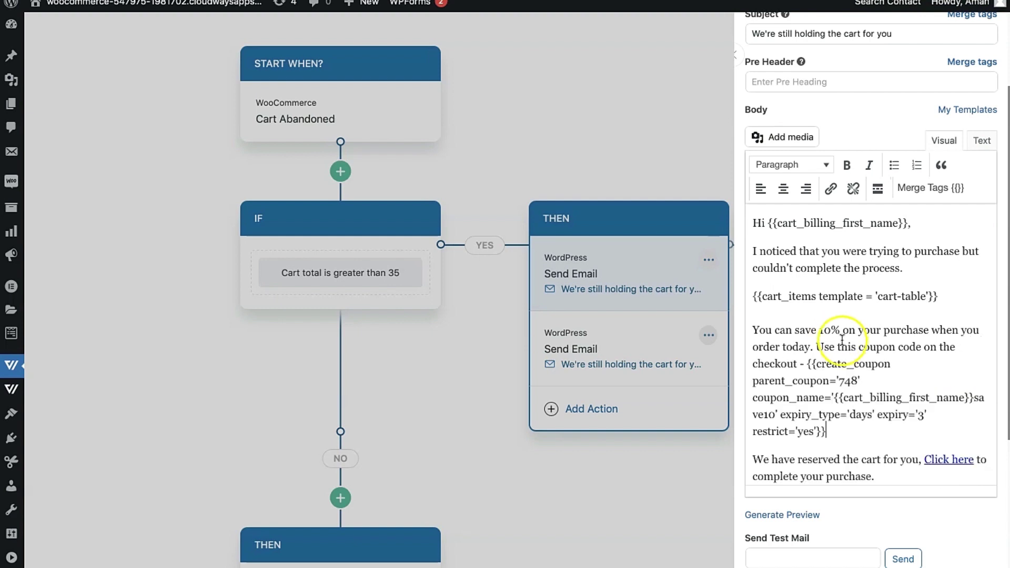
pyautogui.doubleClick(796, 346)
pyautogui.press('BackSpace')
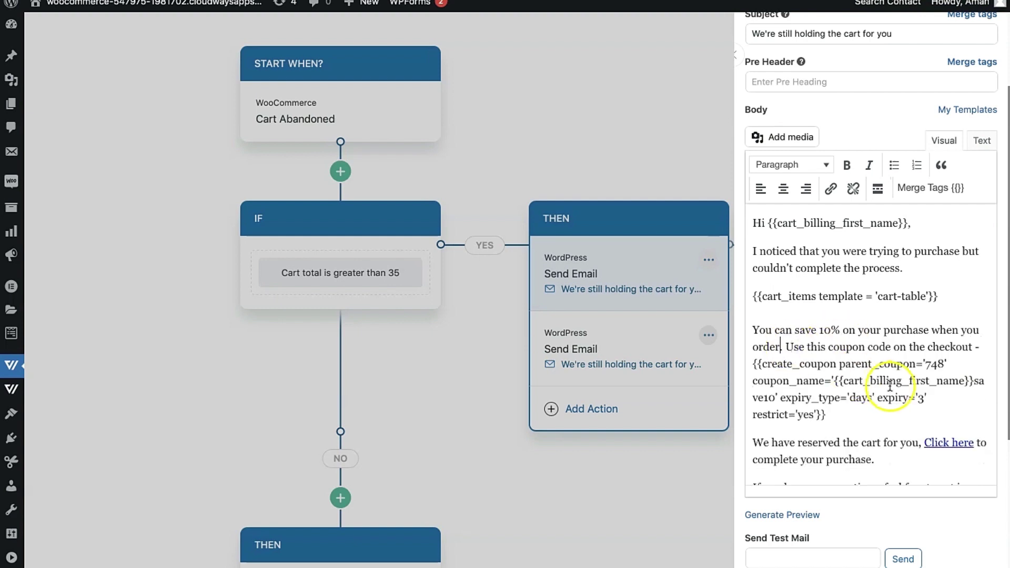
# Below the tag, add 'Be sure to use within three days after which the code will expire.'.
pyautogui.click(904, 416)
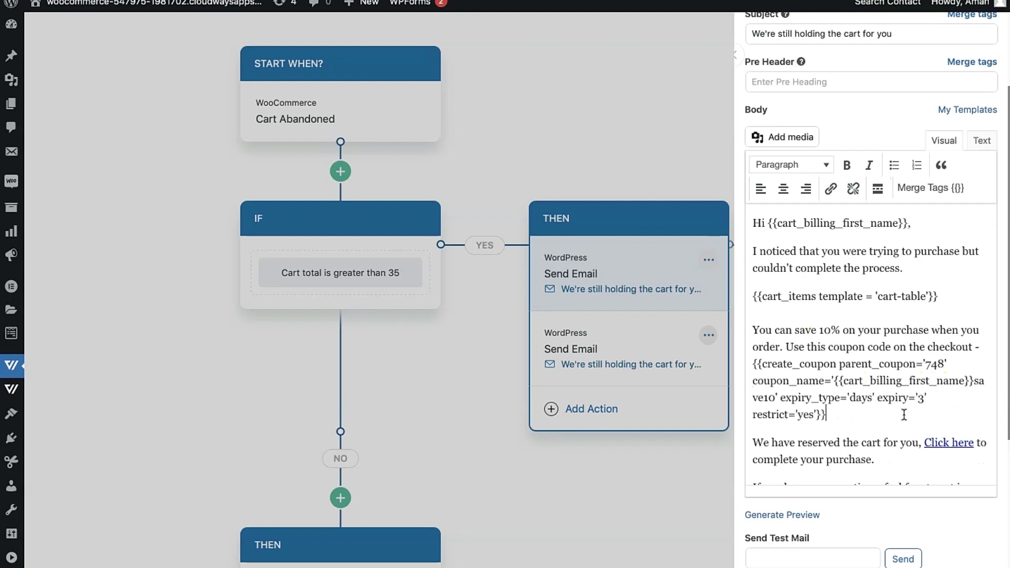
pyautogui.hotkey('shift', 'Return')
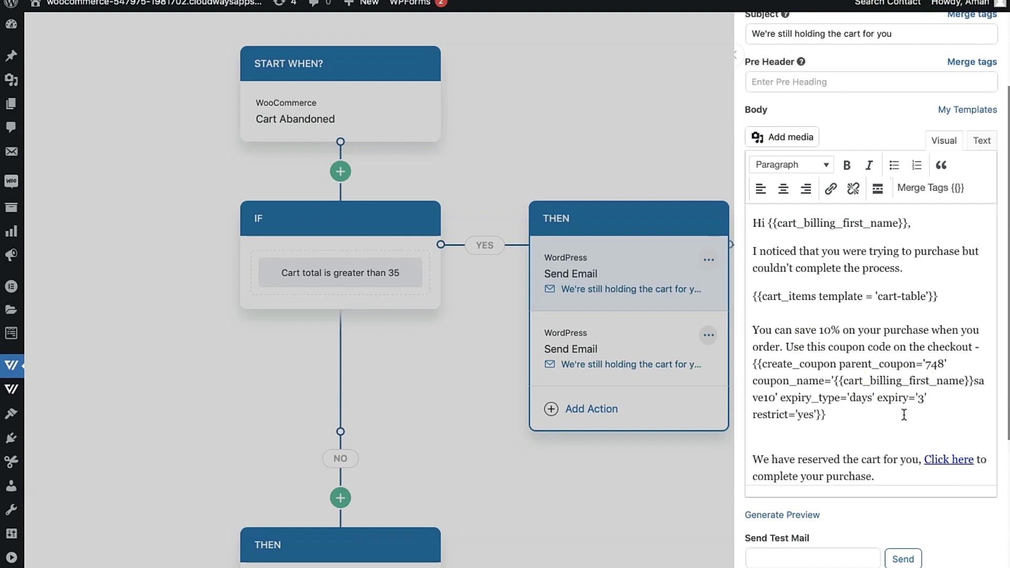
pyautogui.hotkey('shift', 'Return')
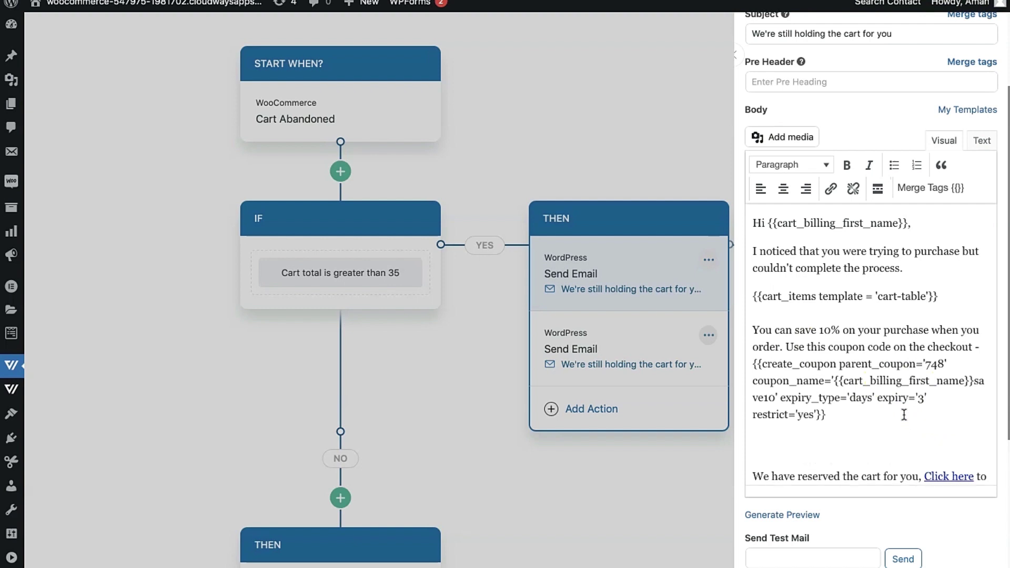
pyautogui.write('Be sure to use within three ')
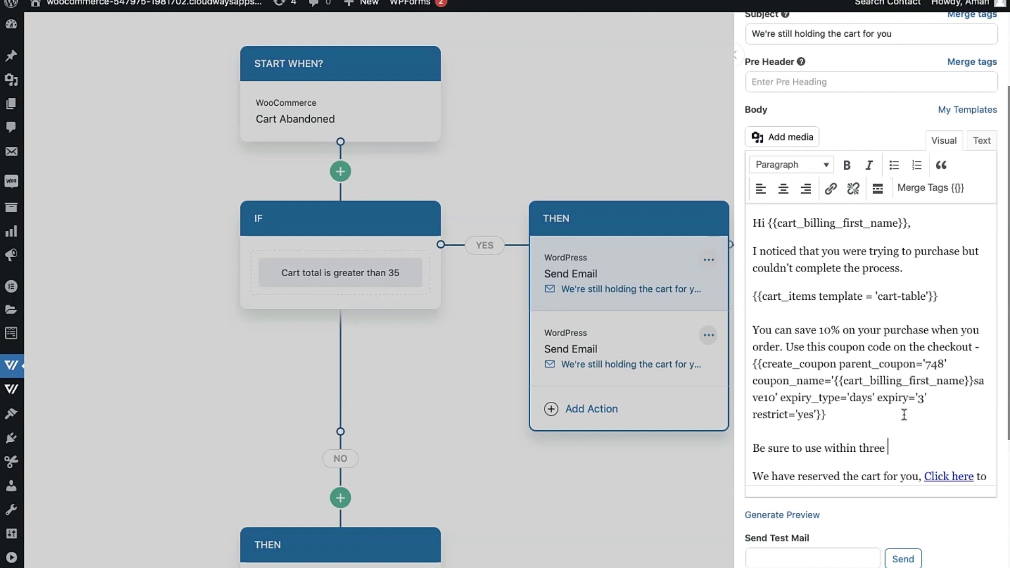
pyautogui.write('days after whiich')
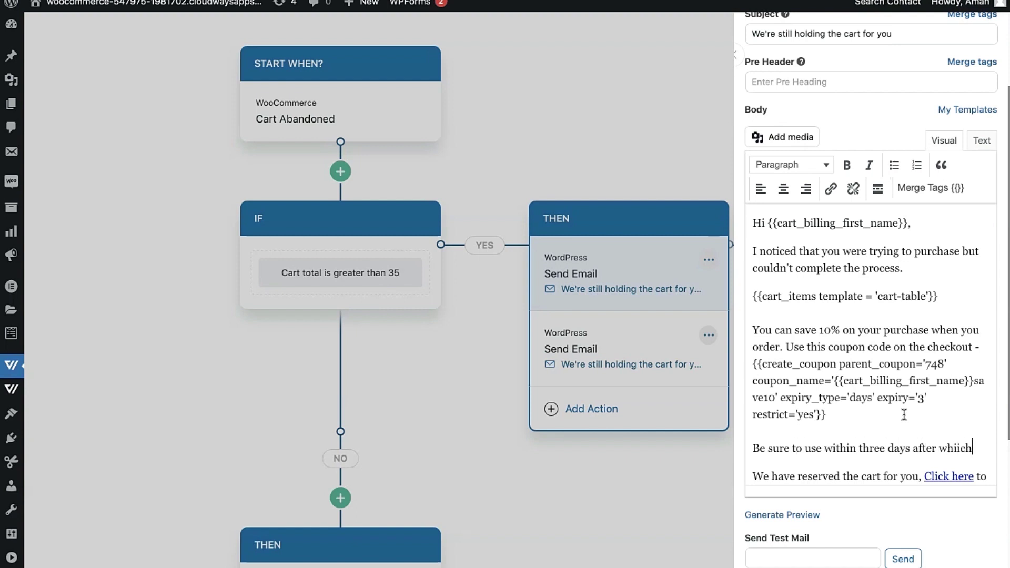
pyautogui.press('BackSpace')
pyautogui.press('BackSpace')
pyautogui.press('BackSpace')
pyautogui.write('ch the code will')
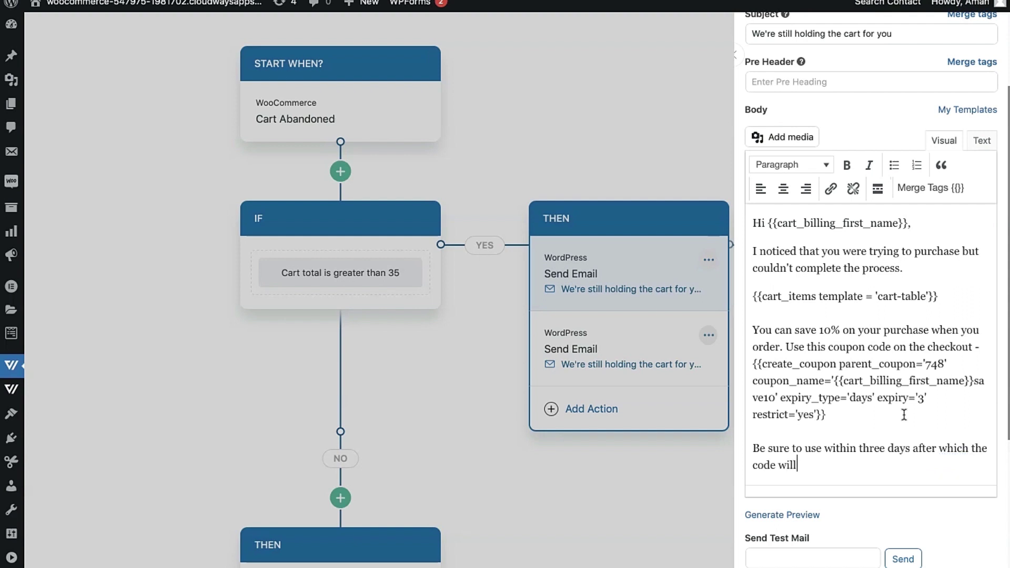
pyautogui.write(' expire.')
# End the coupon expiry sentence with a period and reopen the first email's create_coupon generator.
pyautogui.hotkey('ctrl', 'v')
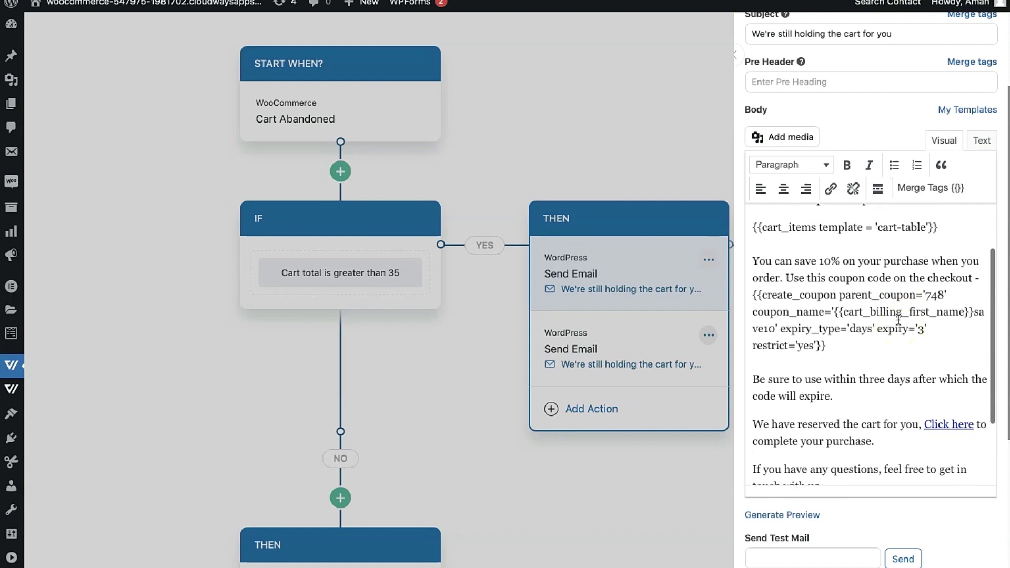
pyautogui.scroll(1, 899, 320)
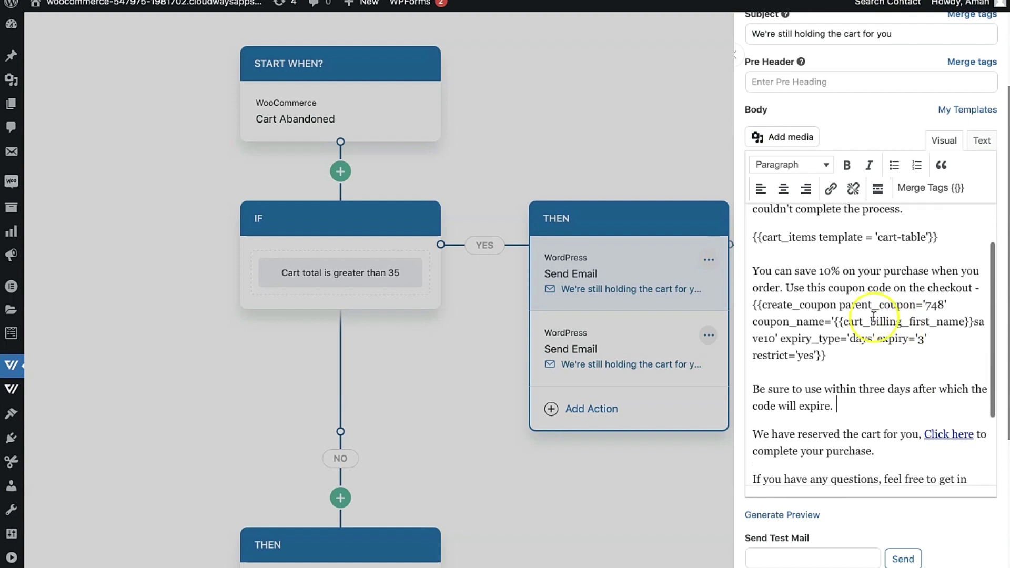
pyautogui.click(596, 276)
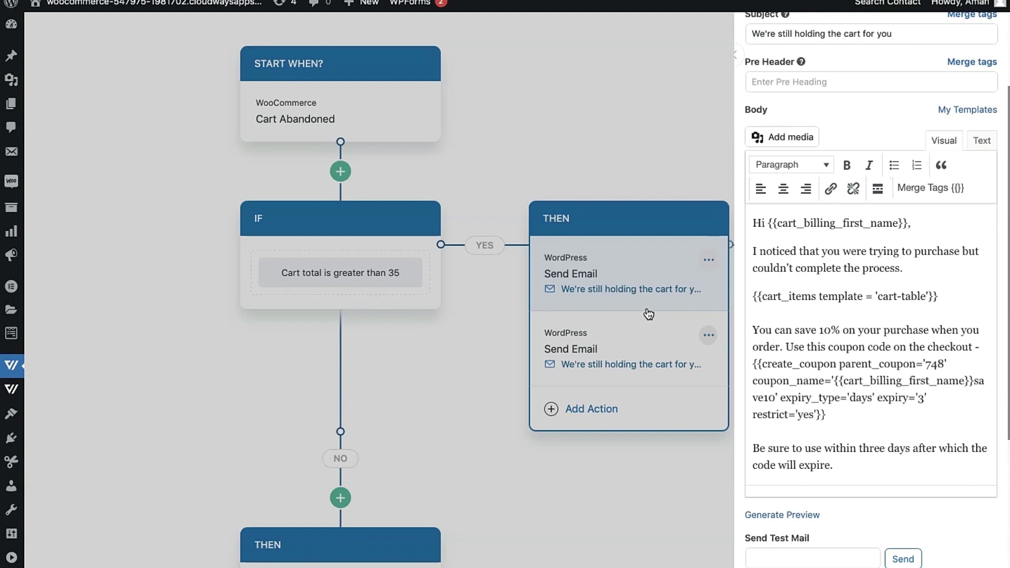
pyautogui.click(631, 339)
pyautogui.click(461, 353)
pyautogui.scroll(-1, 462, 352)
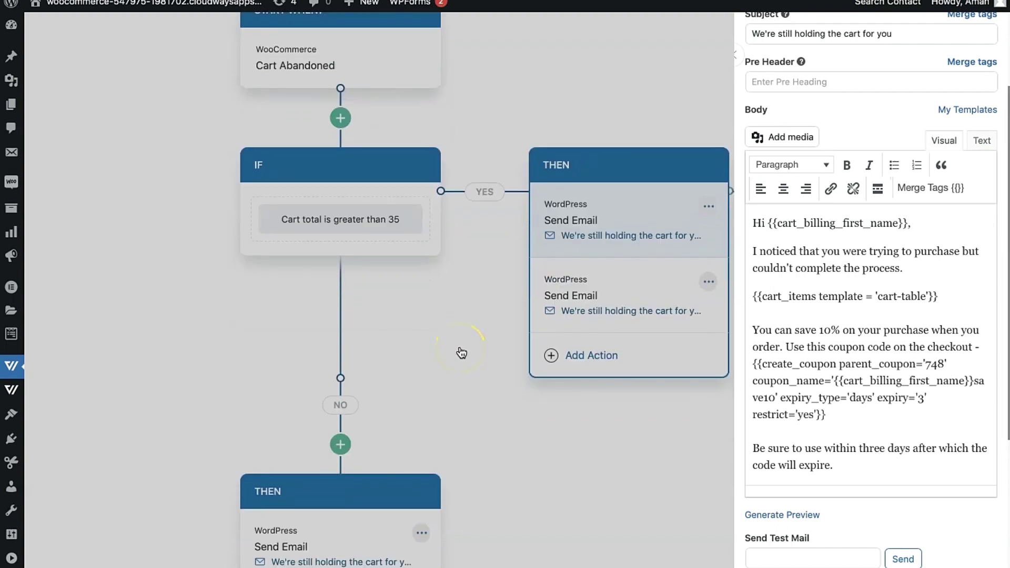
pyautogui.scroll(-1, 461, 353)
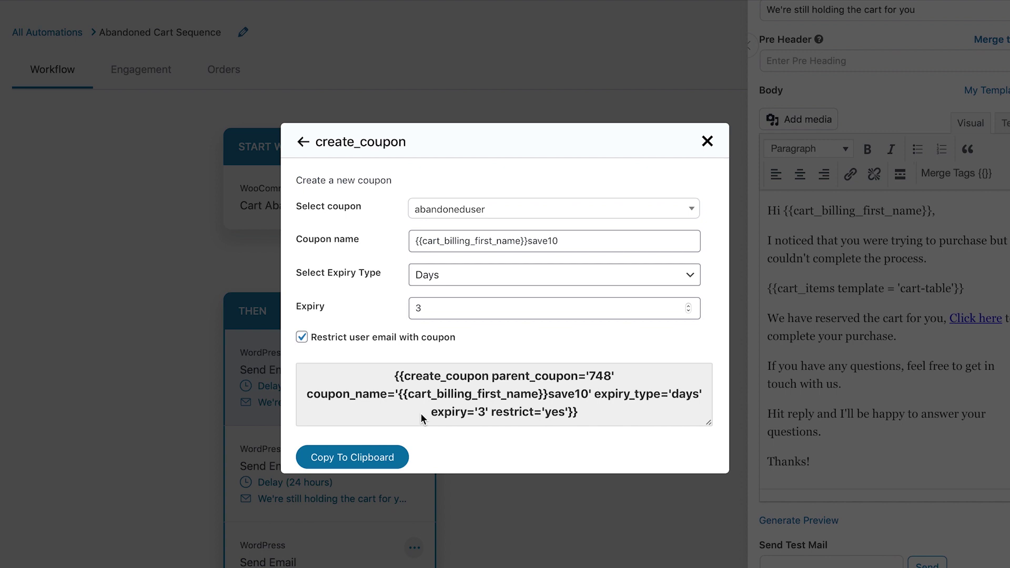
# Select the coupon name from the generator, then close the generator and the first email.
pyautogui.moveTo(399, 394); pyautogui.dragTo(587, 395)
pyautogui.hotkey('ctrl', 'c')
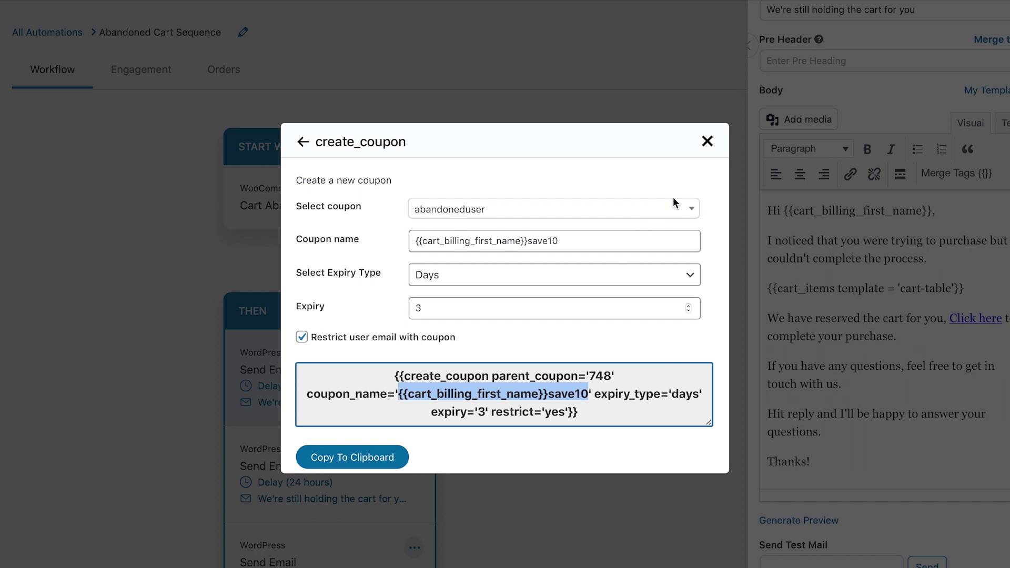
pyautogui.click(708, 143)
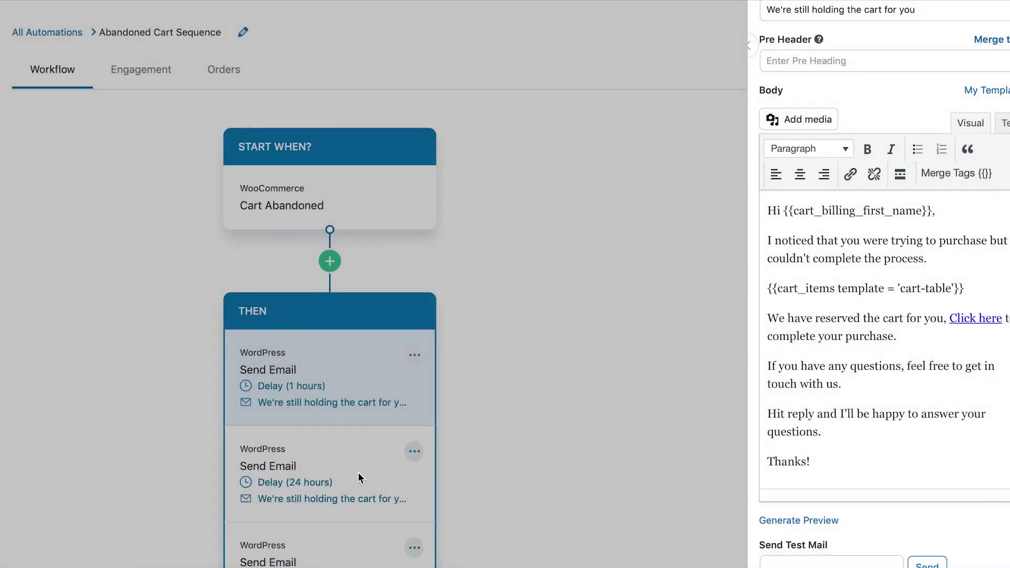
pyautogui.click(330, 482)
# In the second email, add {{cart_billing_first_name}}save10 on a new line under 'Here's your coupon code:'.
pyautogui.click(294, 500)
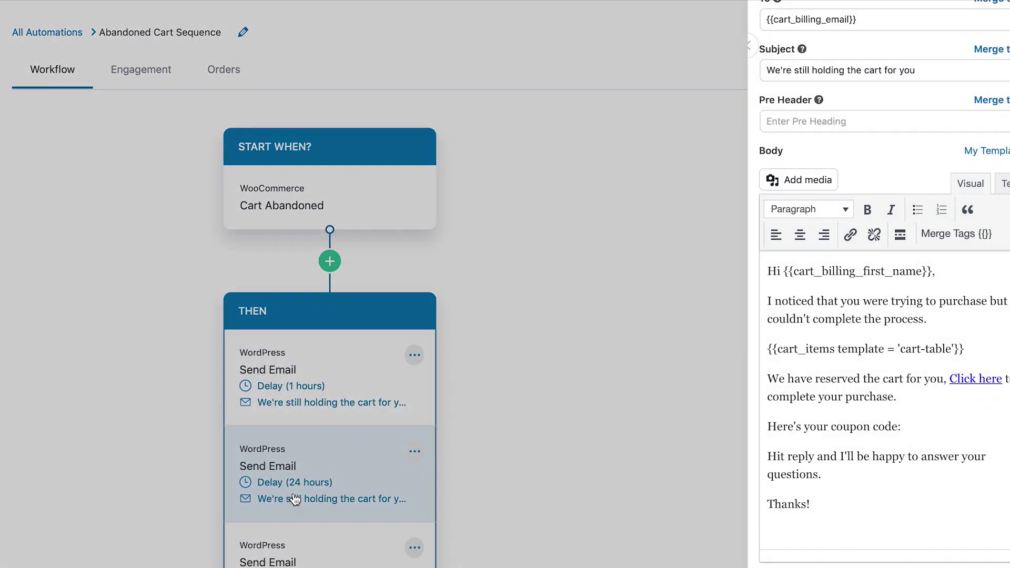
pyautogui.click(905, 429)
pyautogui.hotkey('shift', 'Return')
pyautogui.hotkey('ctrl', 'v')
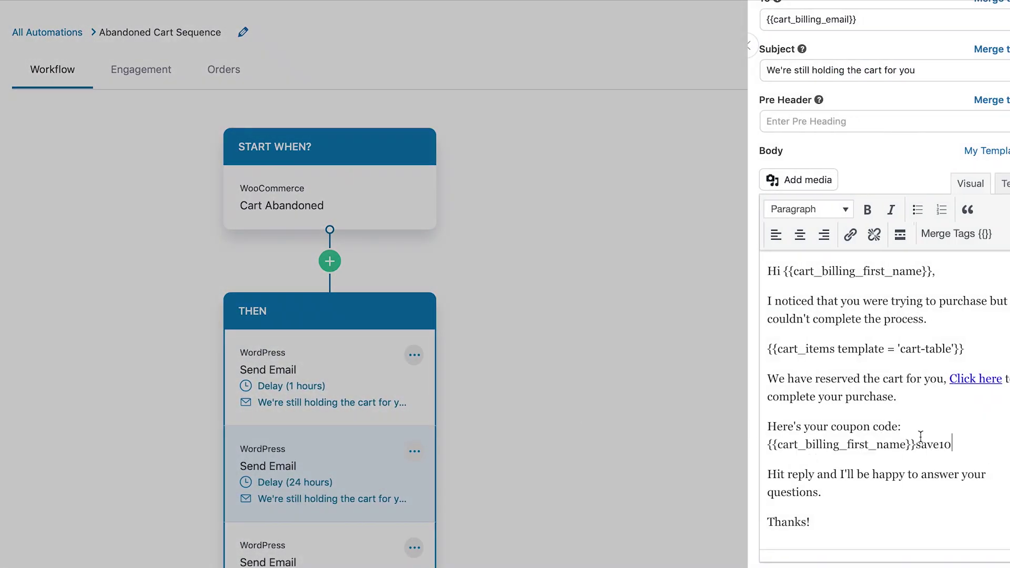
pyautogui.moveTo(953, 445); pyautogui.dragTo(767, 427)
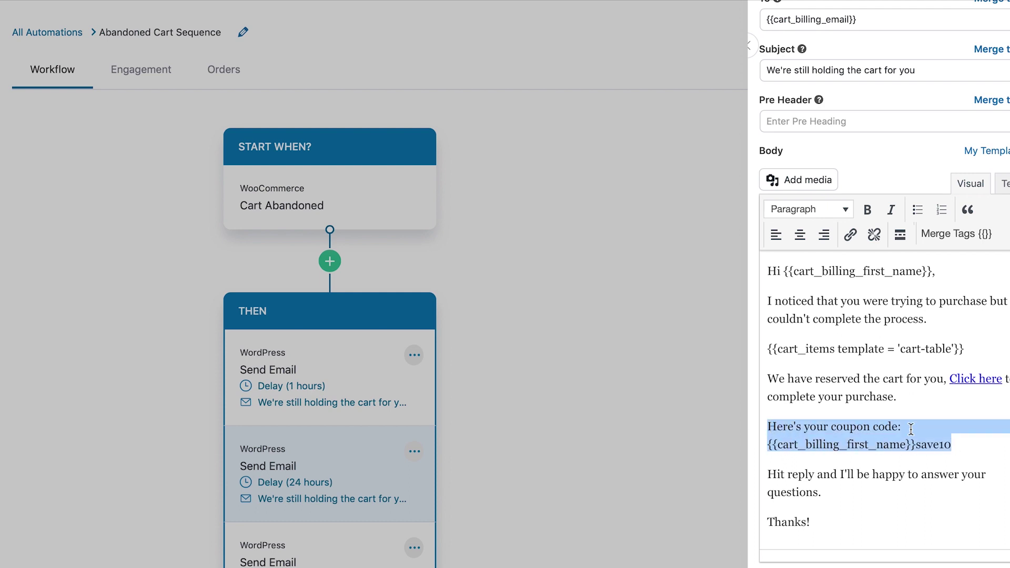
pyautogui.click(947, 436)
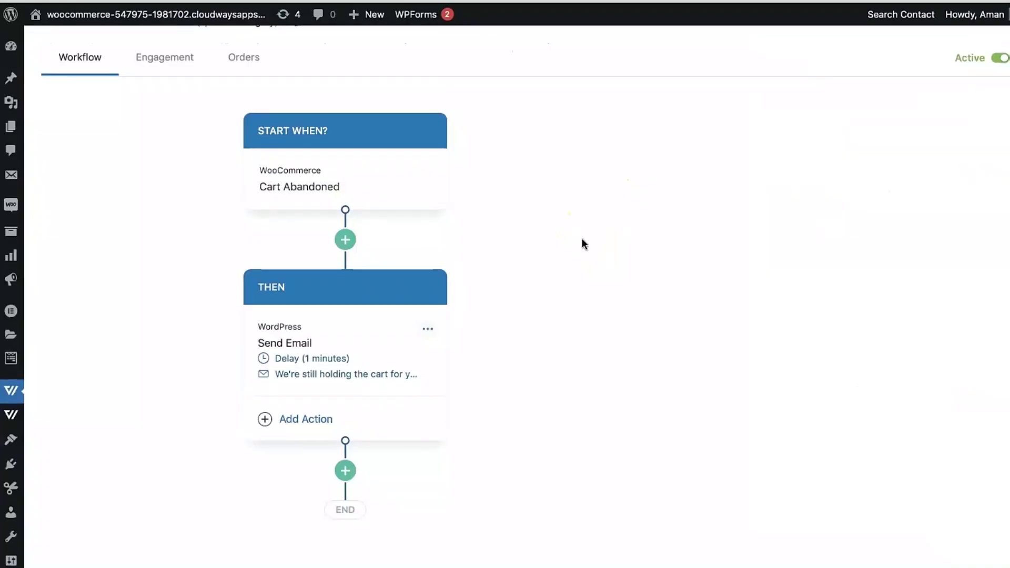
# Review per-contact email engagement, then list the two recovered orders ($105.00 and $45.62).
pyautogui.click(155, 77)
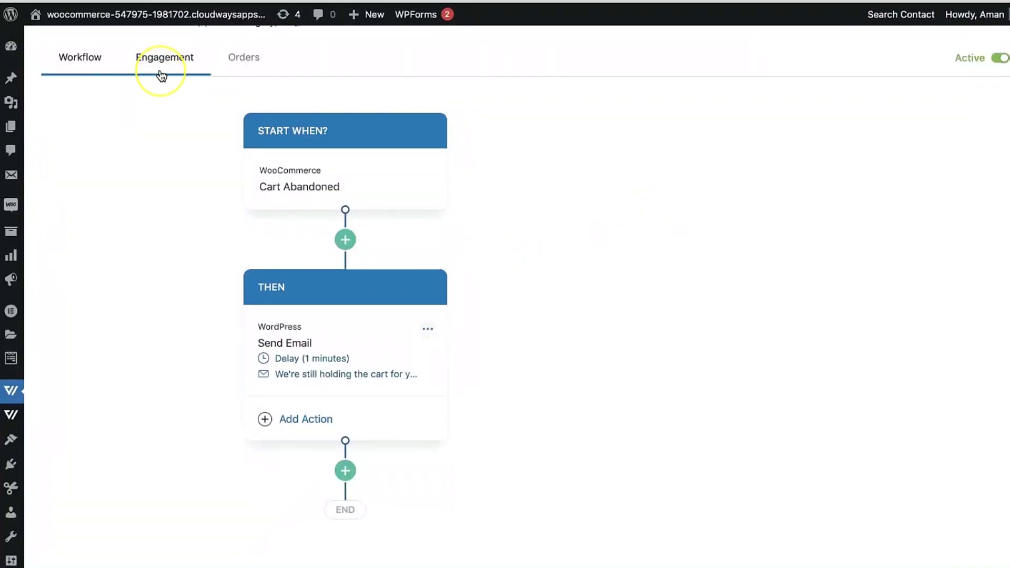
pyautogui.click(162, 76)
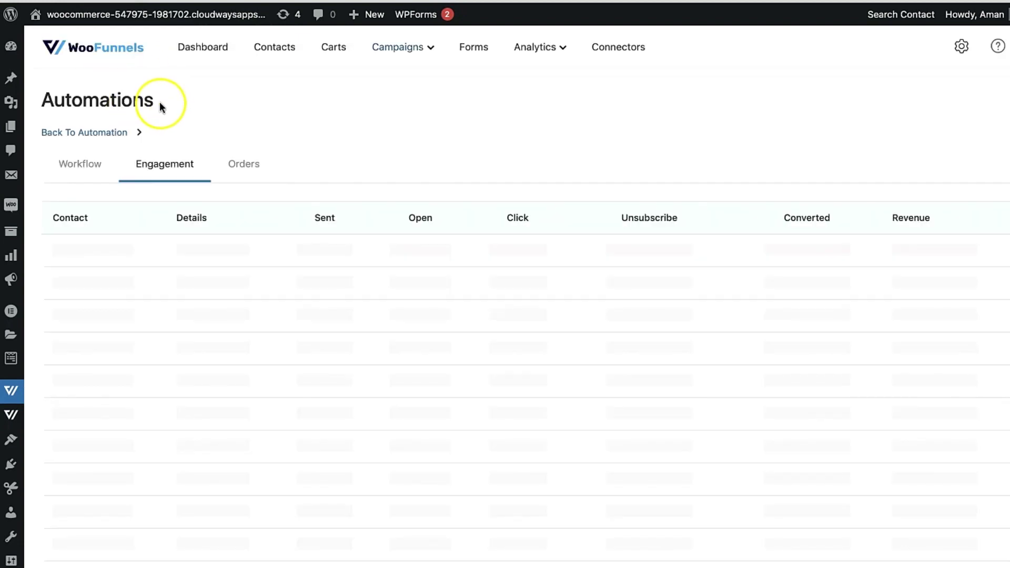
pyautogui.scroll(-1, 220, 185)
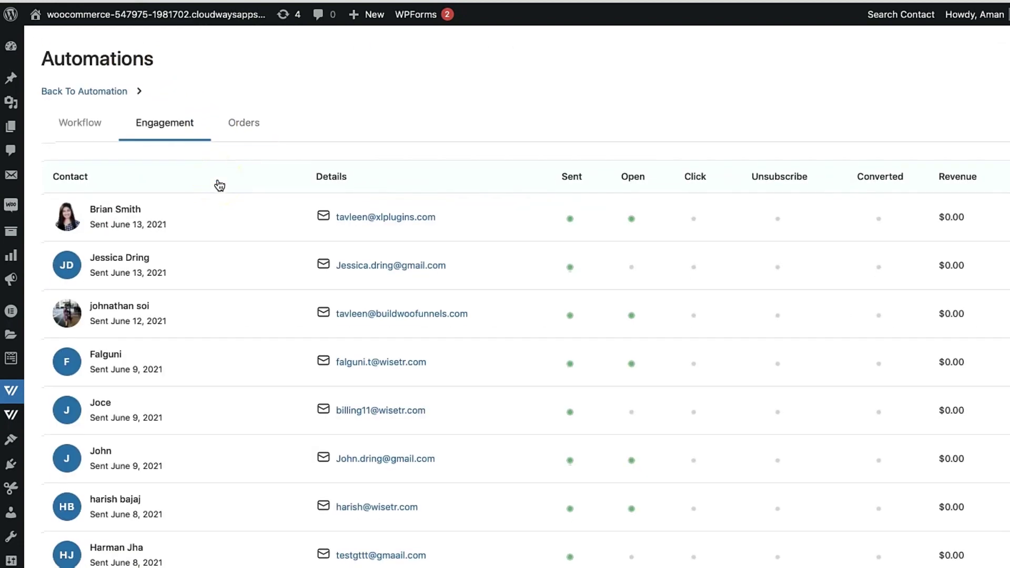
pyautogui.click(198, 222)
pyautogui.scroll(-5, 877, 338)
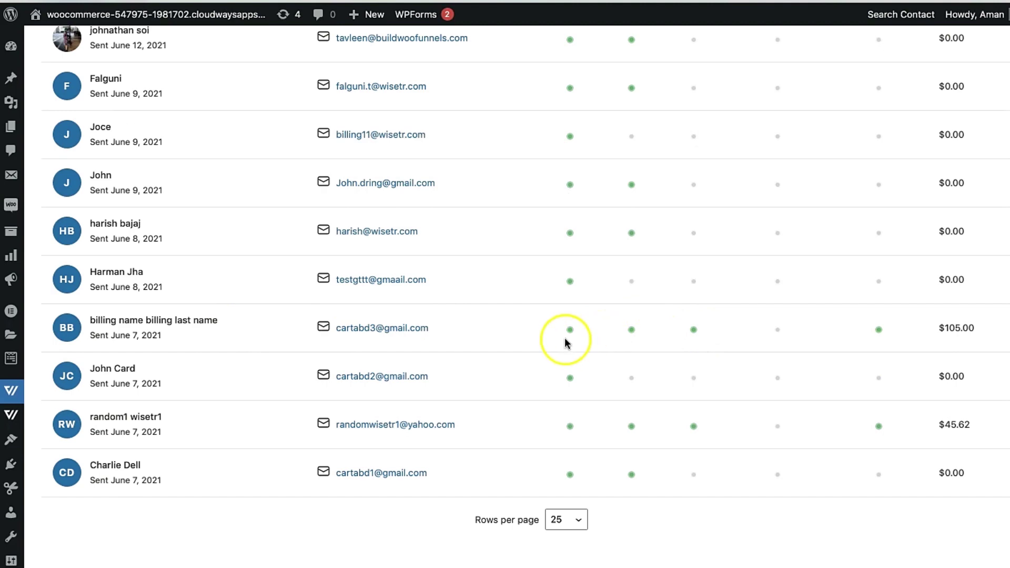
pyautogui.scroll(5, 628, 341)
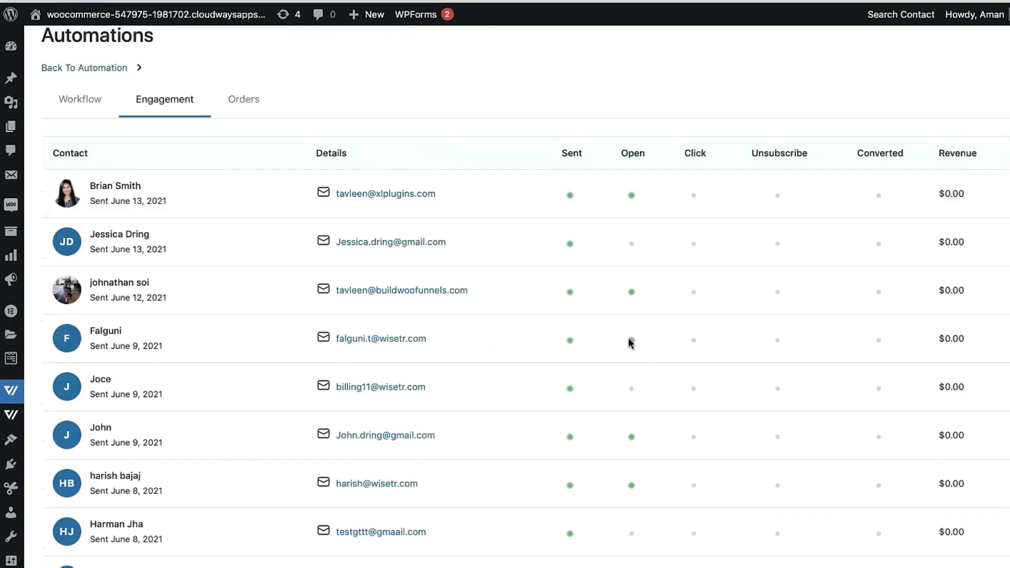
pyautogui.scroll(-5, 630, 343)
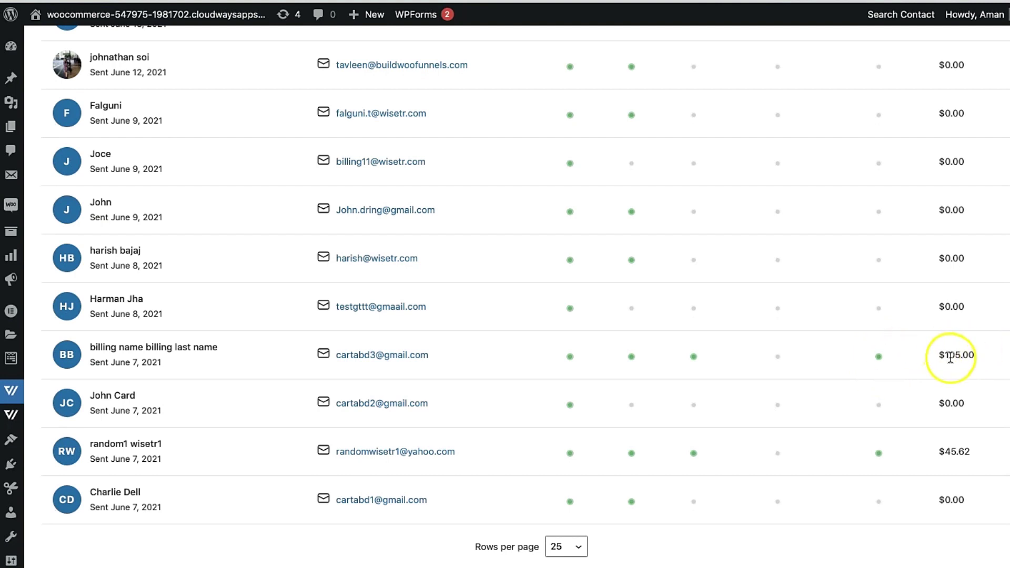
pyautogui.scroll(3, 720, 344)
pyautogui.scroll(2, 720, 343)
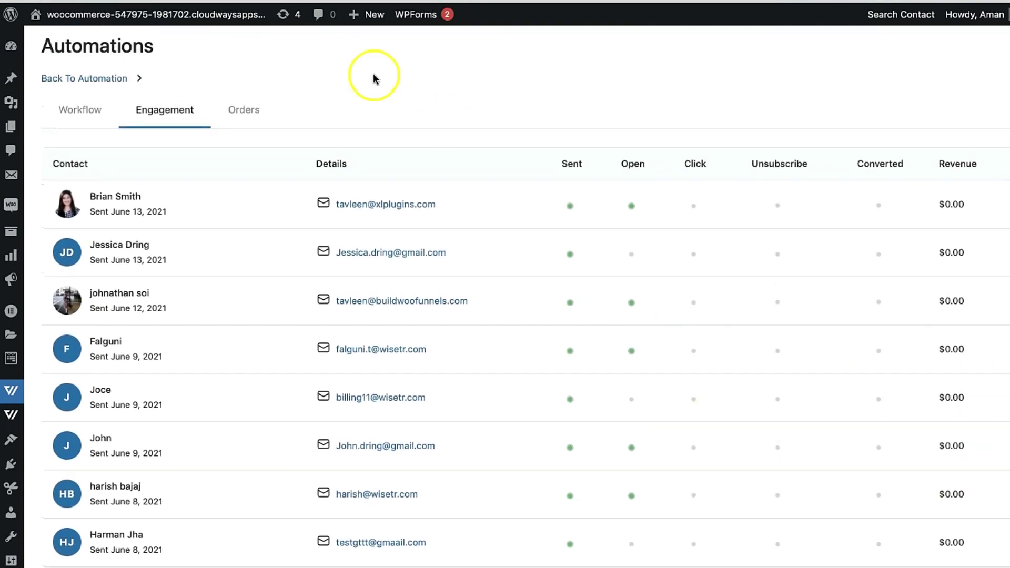
pyautogui.click(243, 116)
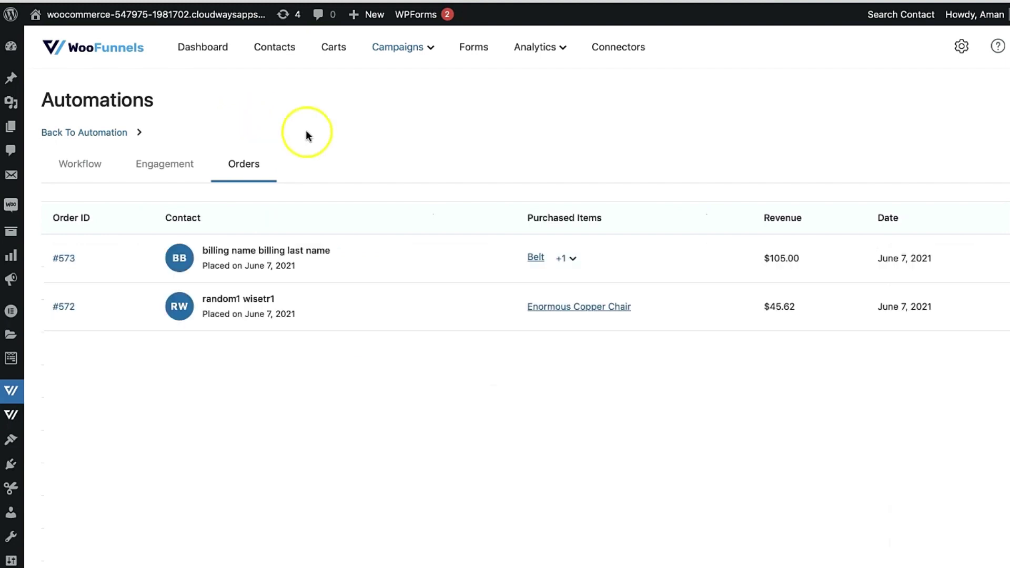
# Check order #573's purchased items, then go to the Carts overview of 5 recoverable carts.
pyautogui.click(567, 261)
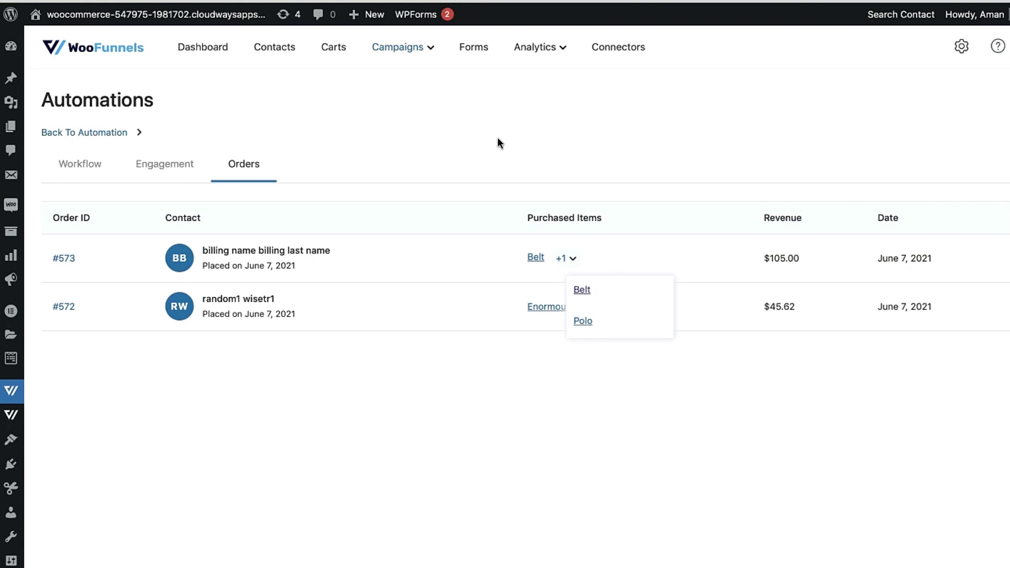
pyautogui.click(542, 71)
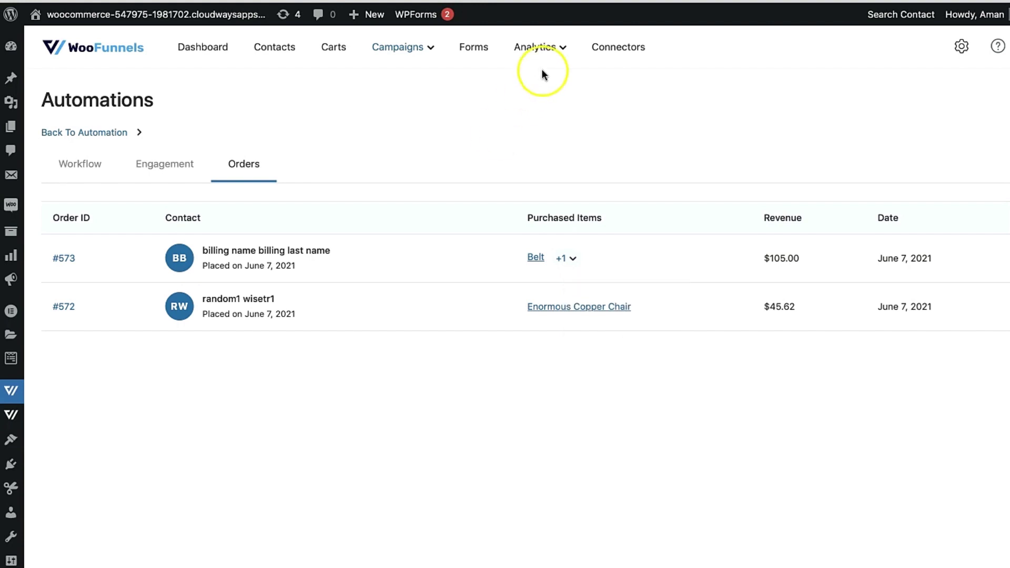
pyautogui.click(331, 48)
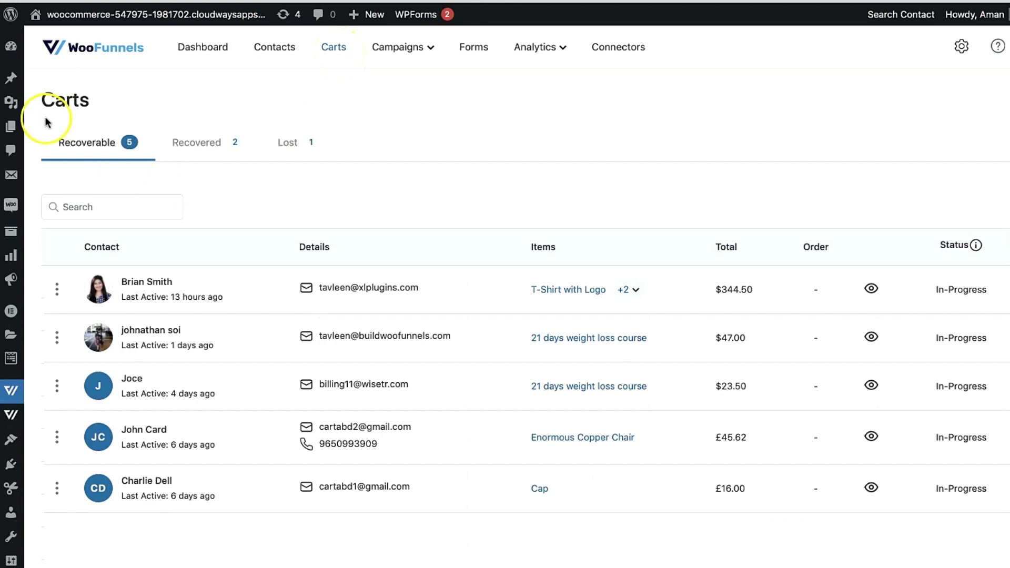
# View the Recovered carts and the Lost cart (Enormous Copper Chair, £45.62), then open Analytics.
pyautogui.click(217, 144)
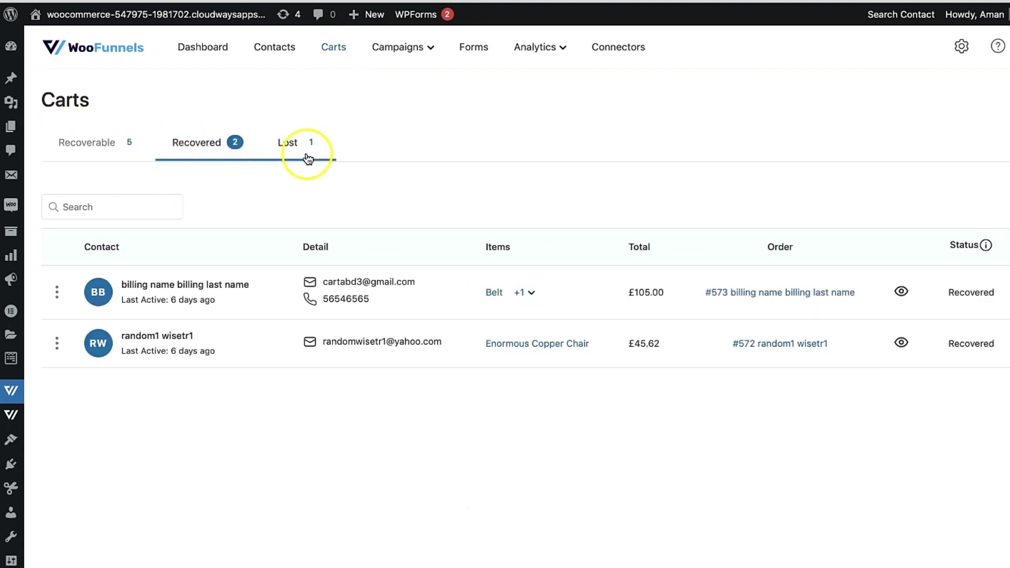
pyautogui.click(308, 159)
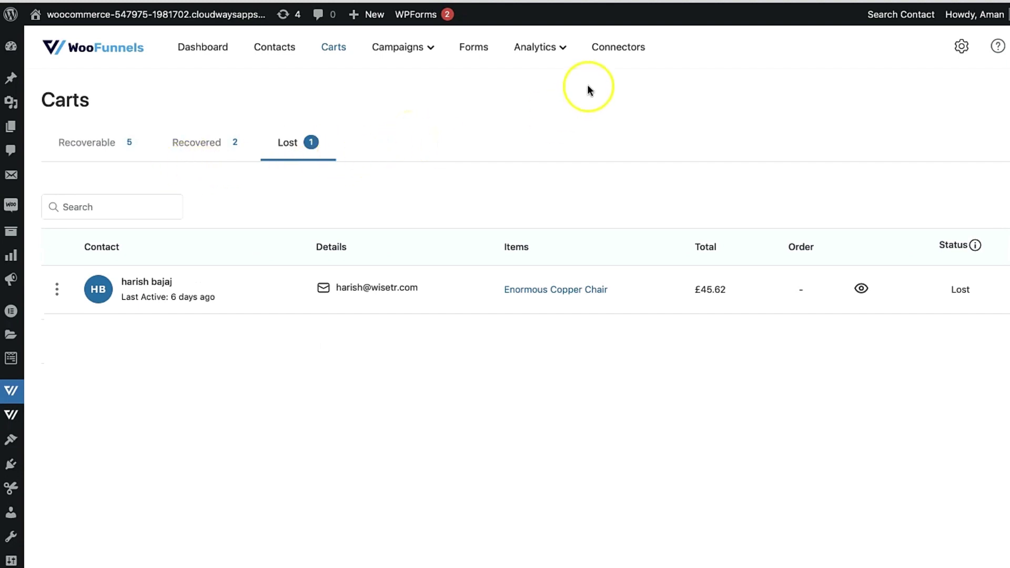
pyautogui.click(564, 48)
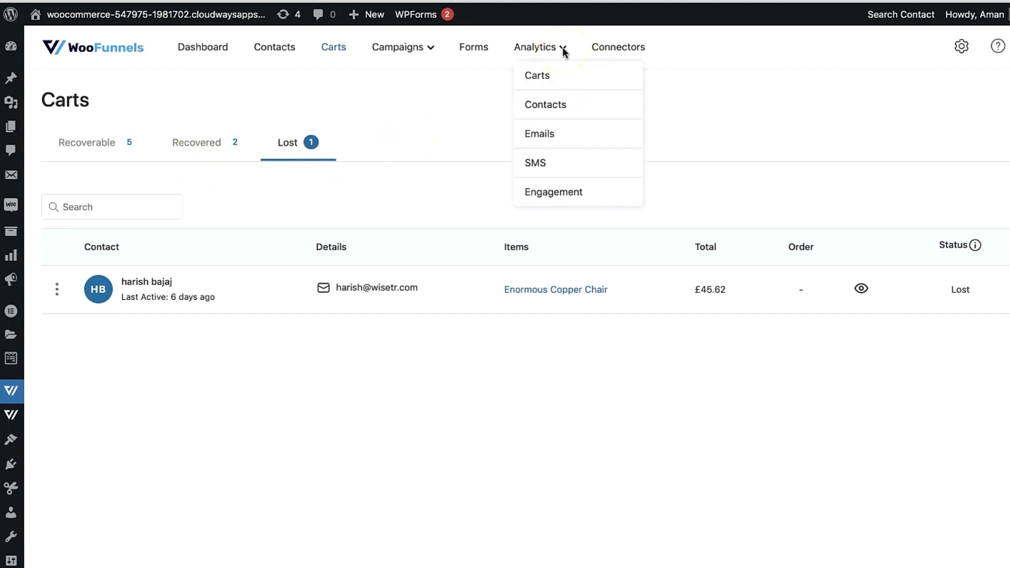
# Open Cart Analytics, check the June 11 figures, and show the Carts and Revenue charts as bars.
pyautogui.click(533, 78)
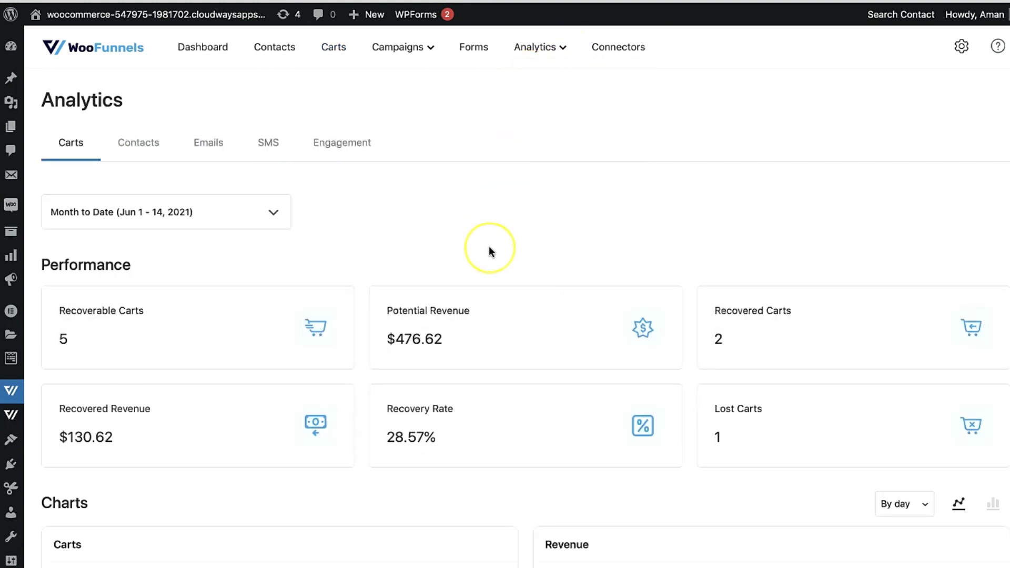
pyautogui.scroll(-2, 490, 251)
pyautogui.scroll(-1, 489, 251)
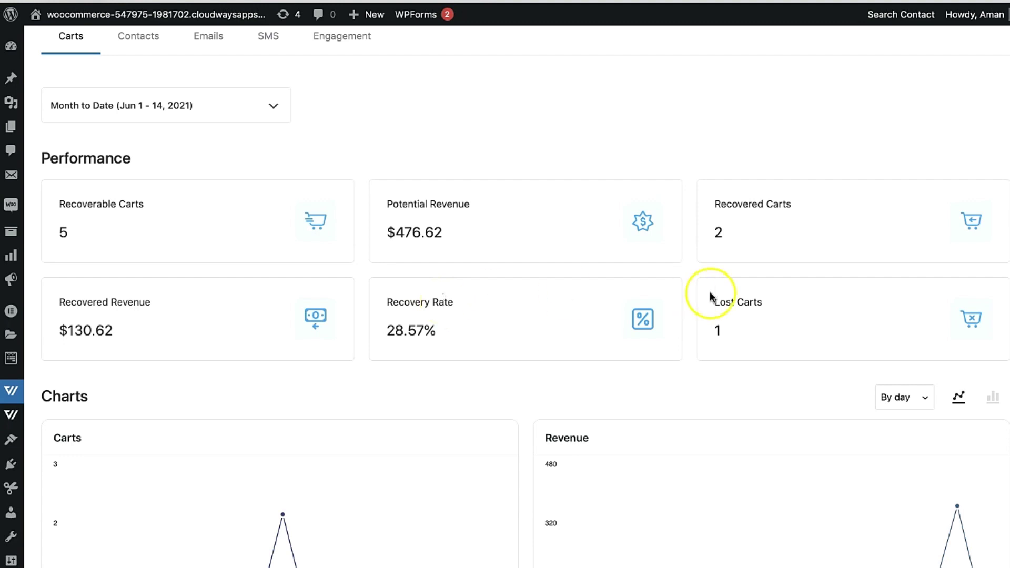
pyautogui.scroll(-5, 763, 311)
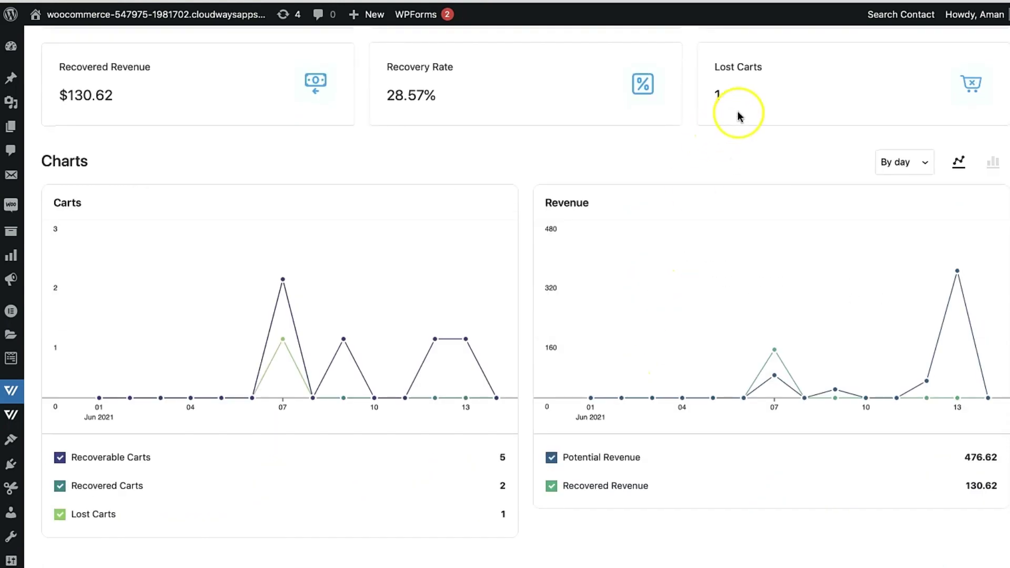
pyautogui.scroll(5, 740, 116)
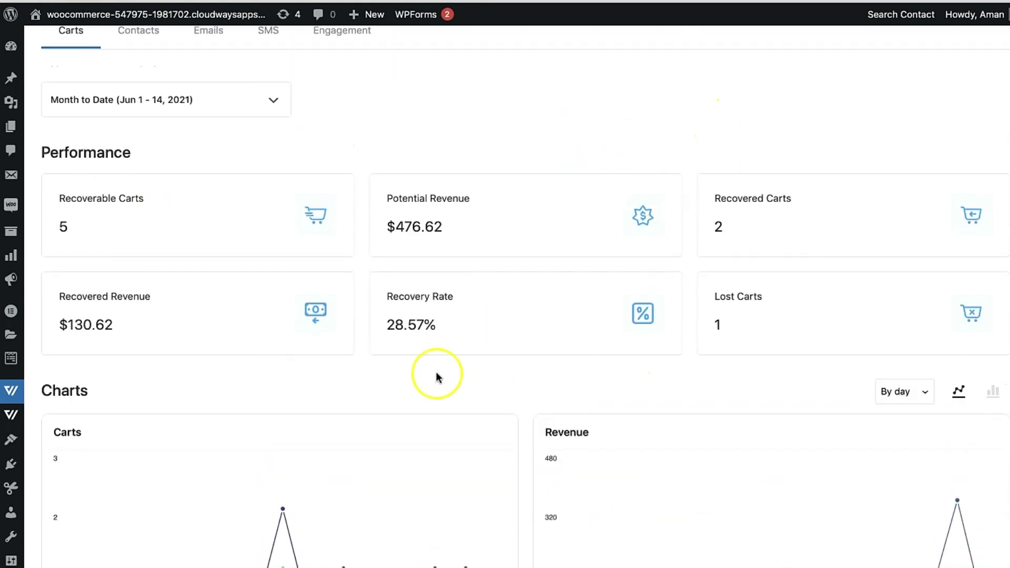
pyautogui.scroll(-4, 587, 303)
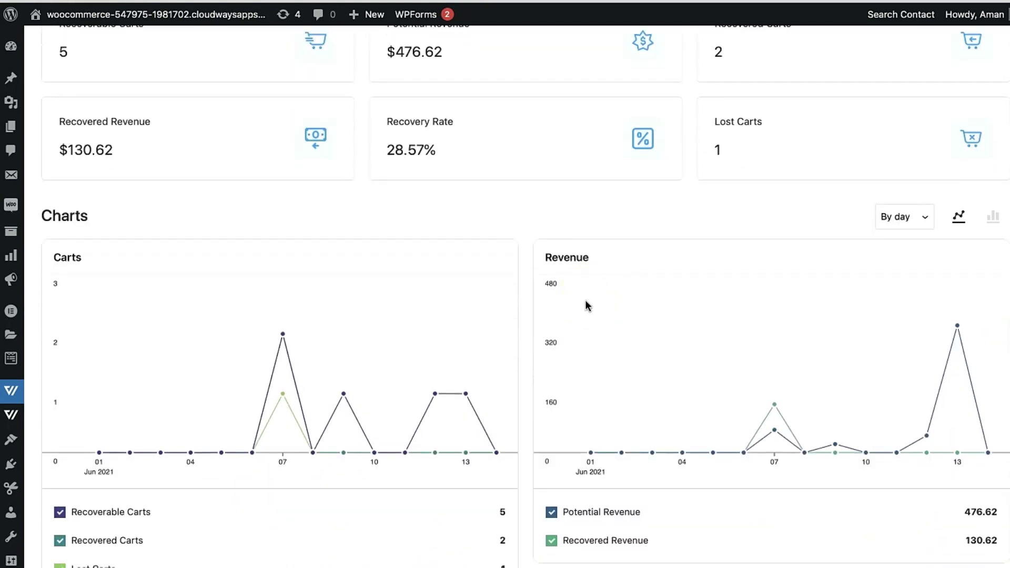
pyautogui.click(389, 421)
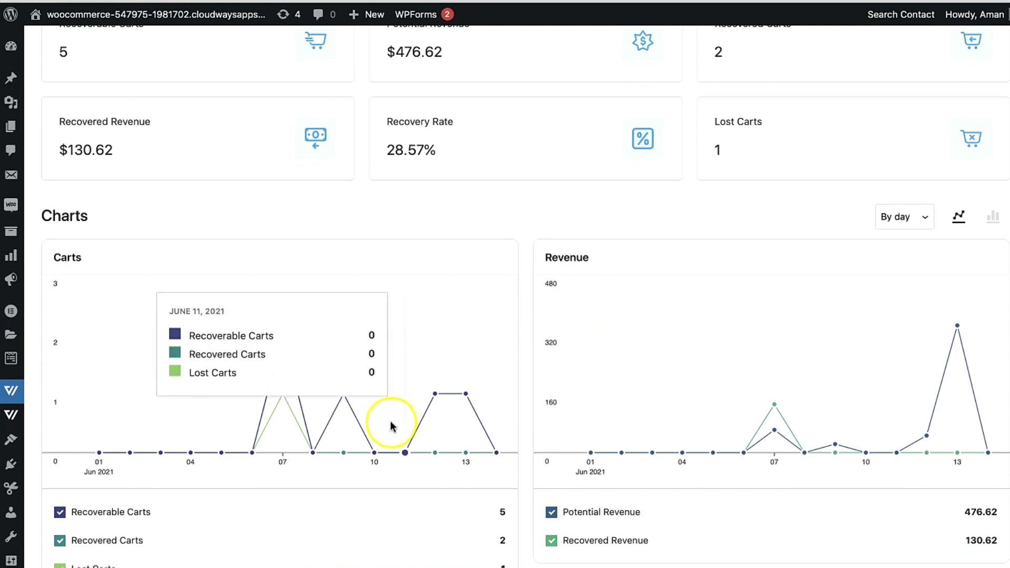
pyautogui.click(993, 217)
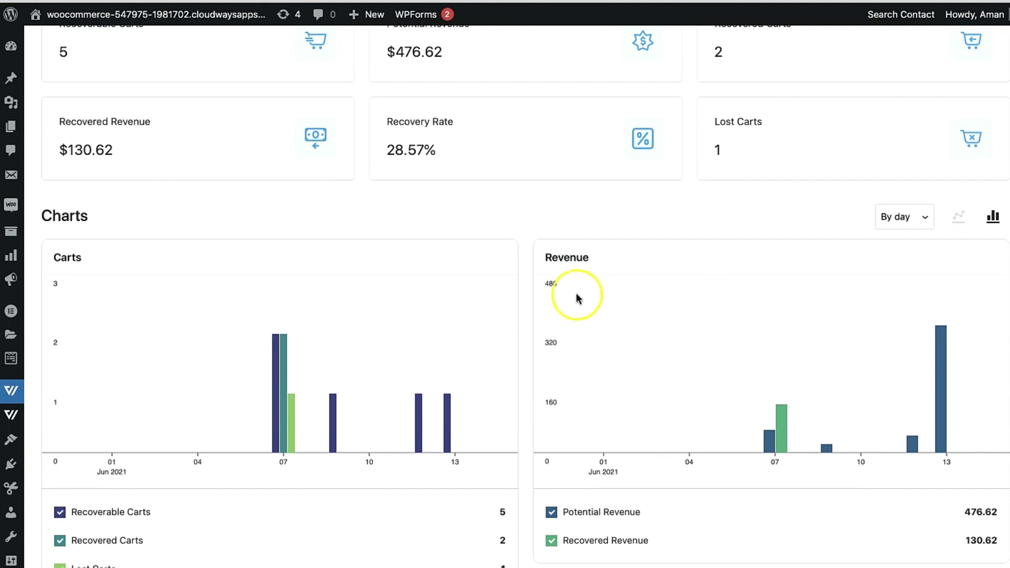
pyautogui.moveTo(341, 403)
pyautogui.moveTo(279, 425)
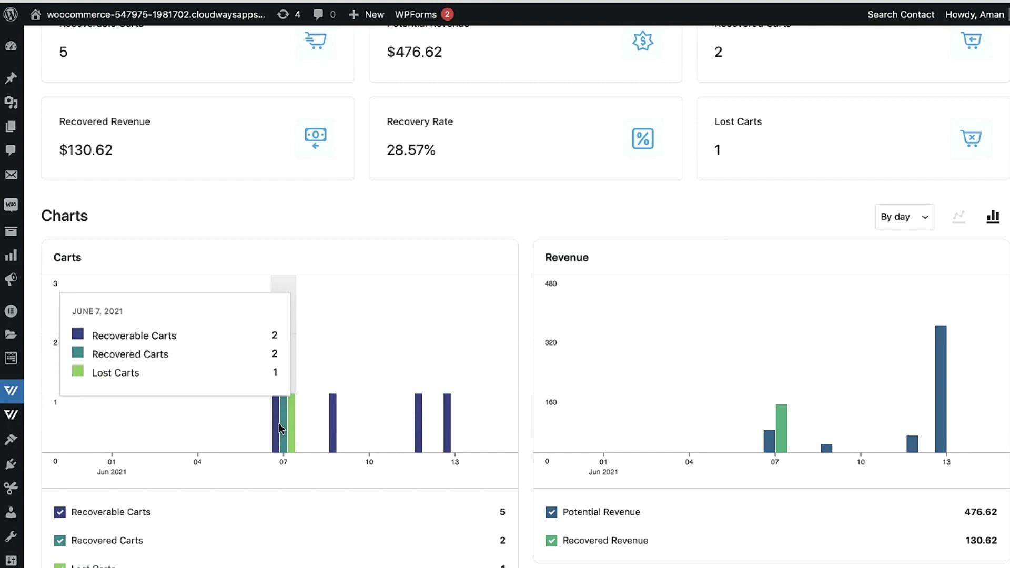
pyautogui.scroll(5, 417, 400)
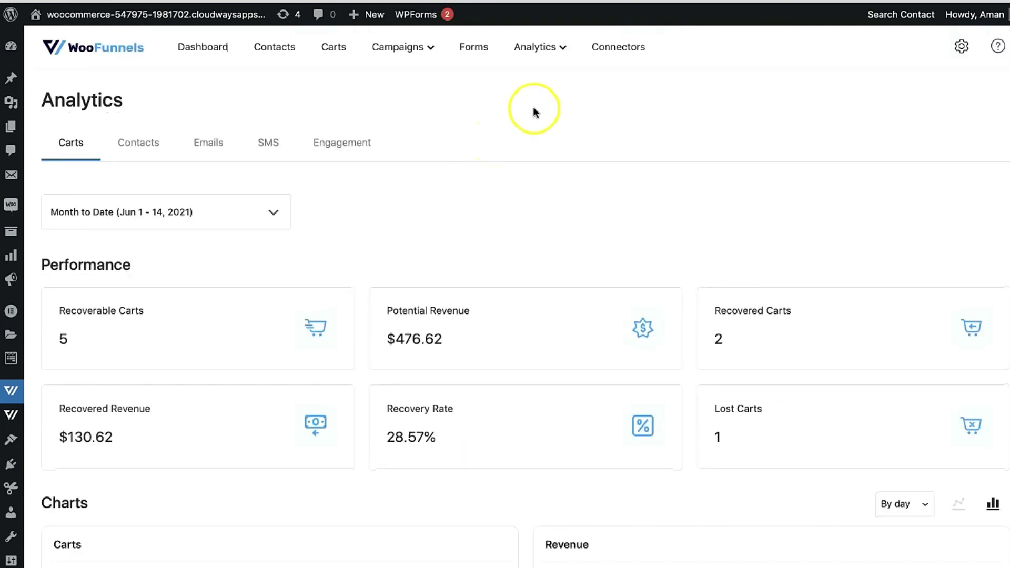
# Browse the 16 connectors, including active ActiveCampaign and inactive Mailchimp, Slack and Twilio.
pyautogui.click(607, 63)
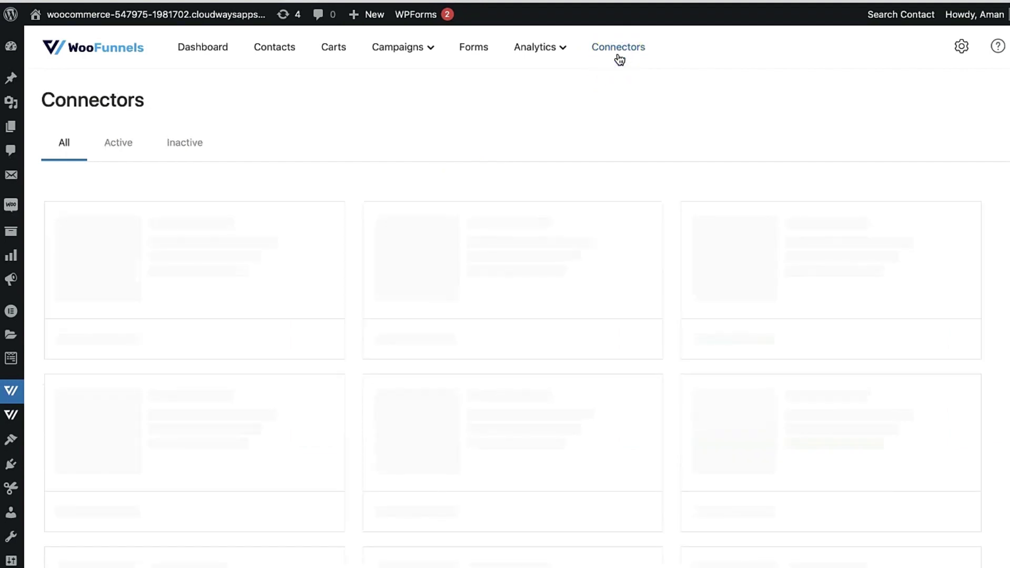
pyautogui.scroll(-14, 520, 322)
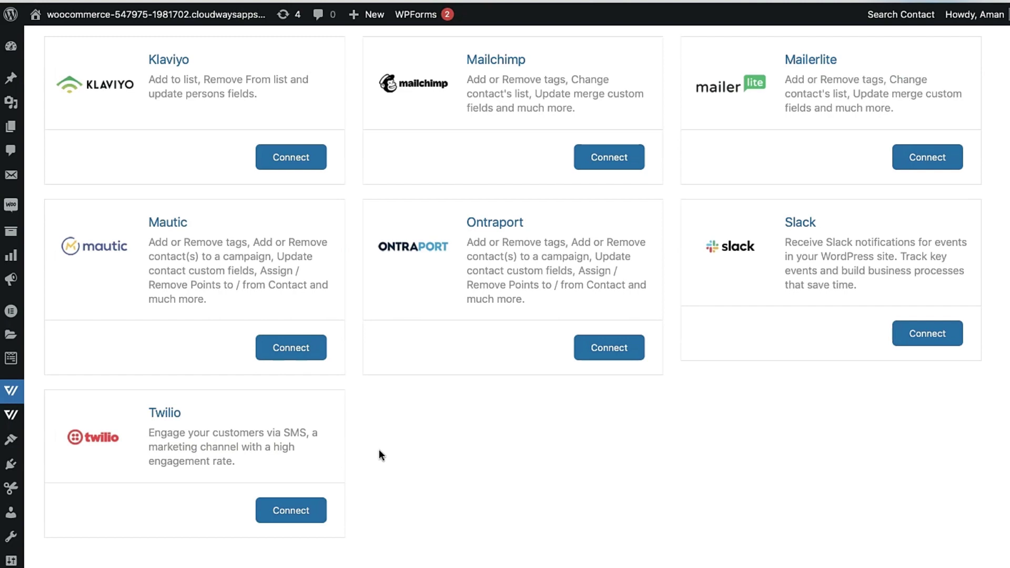
pyautogui.scroll(14, 381, 454)
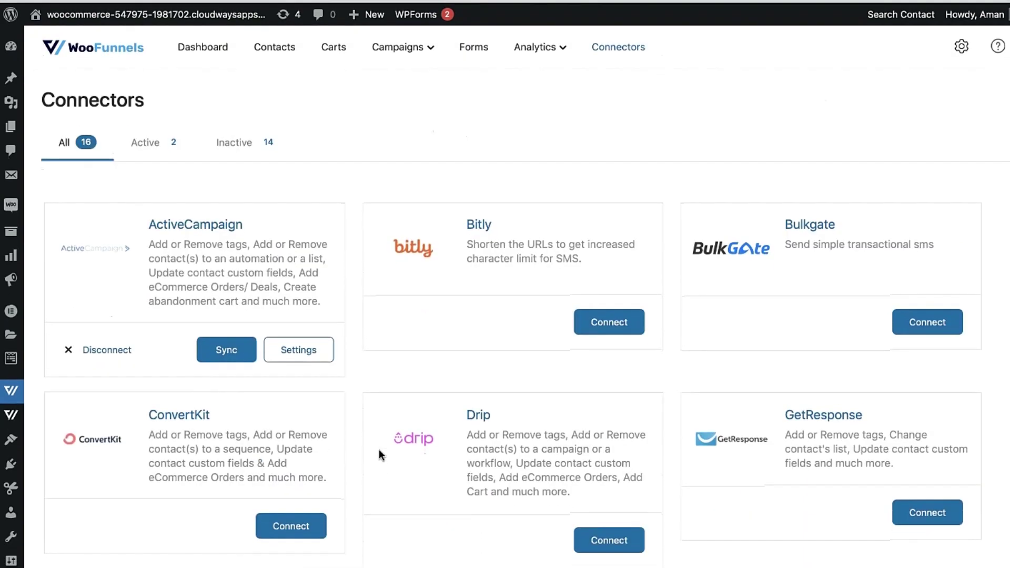
pyautogui.click(412, 247)
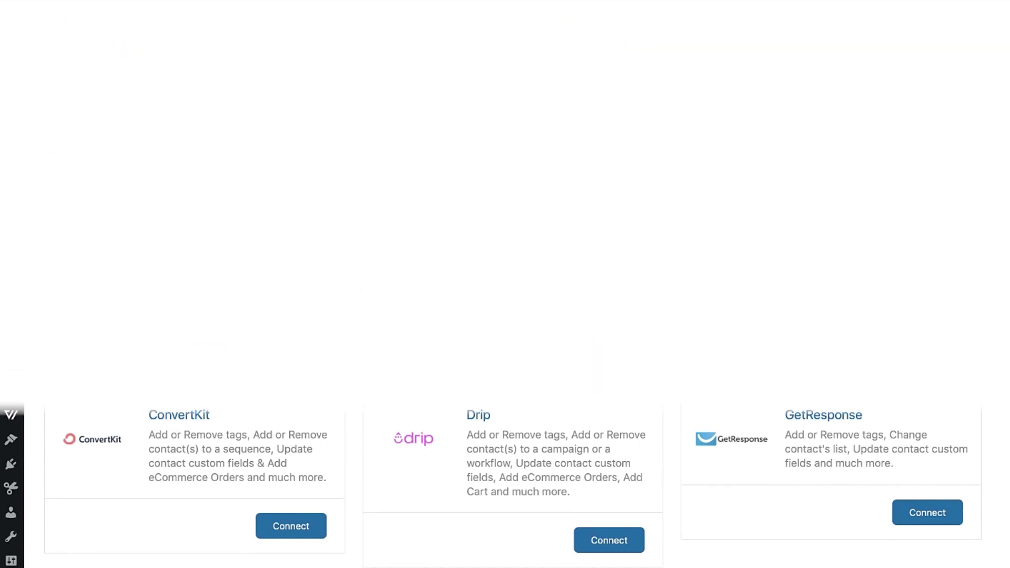